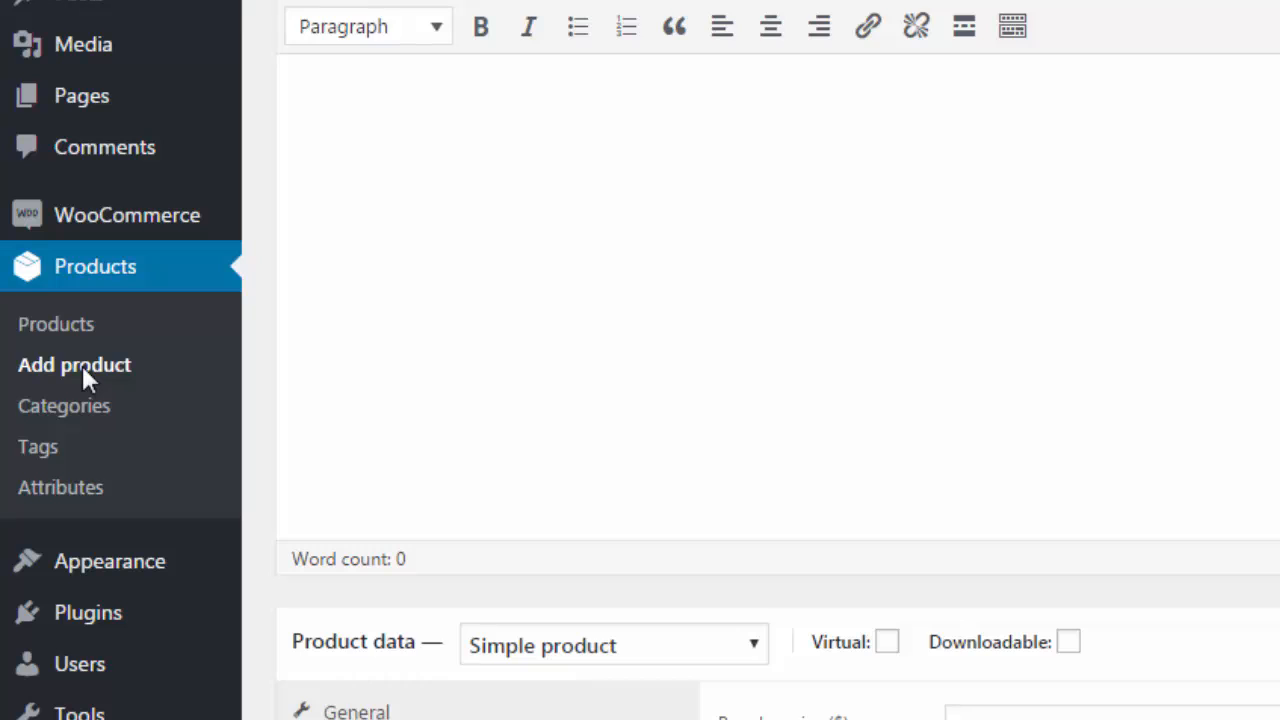
# Step: Start a new product and enter White Dress as its product name
pyautogui.click(81, 363)
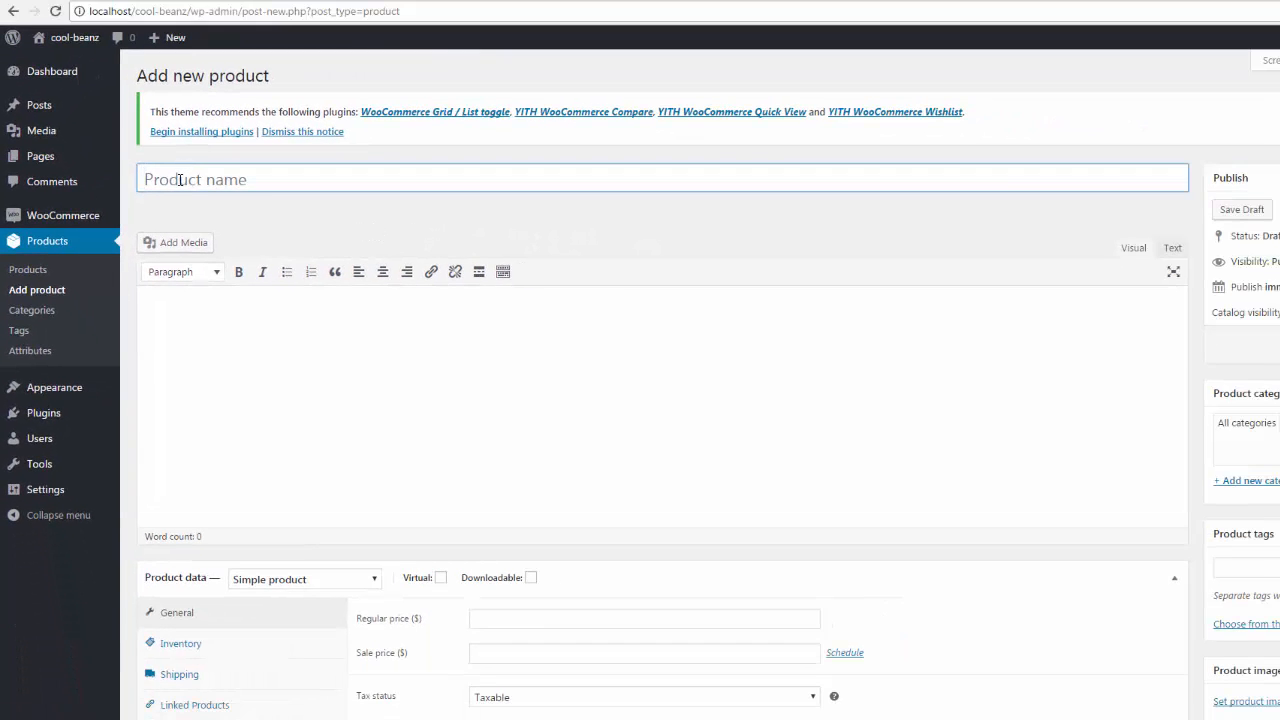
pyautogui.click(180, 179)
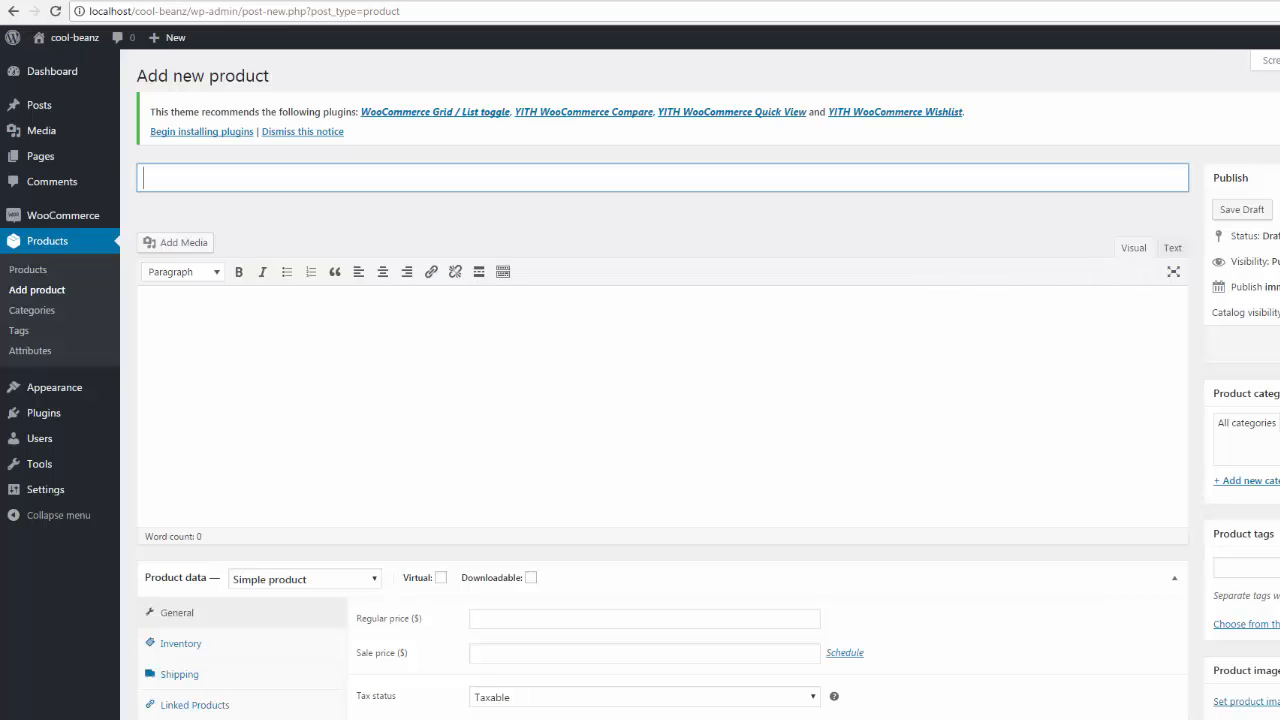
pyautogui.write('White Dress')
pyautogui.click(246, 326)
pyautogui.scroll(-2, 235, 326)
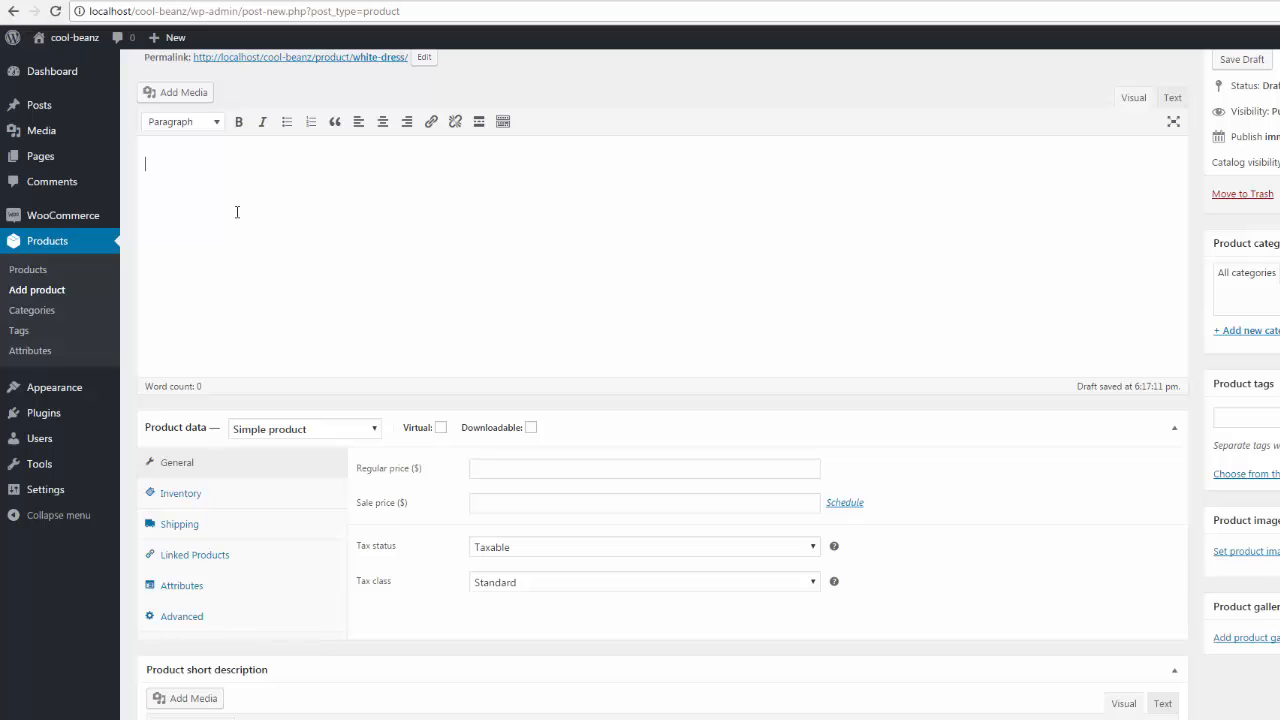
pyautogui.scroll(2, 241, 287)
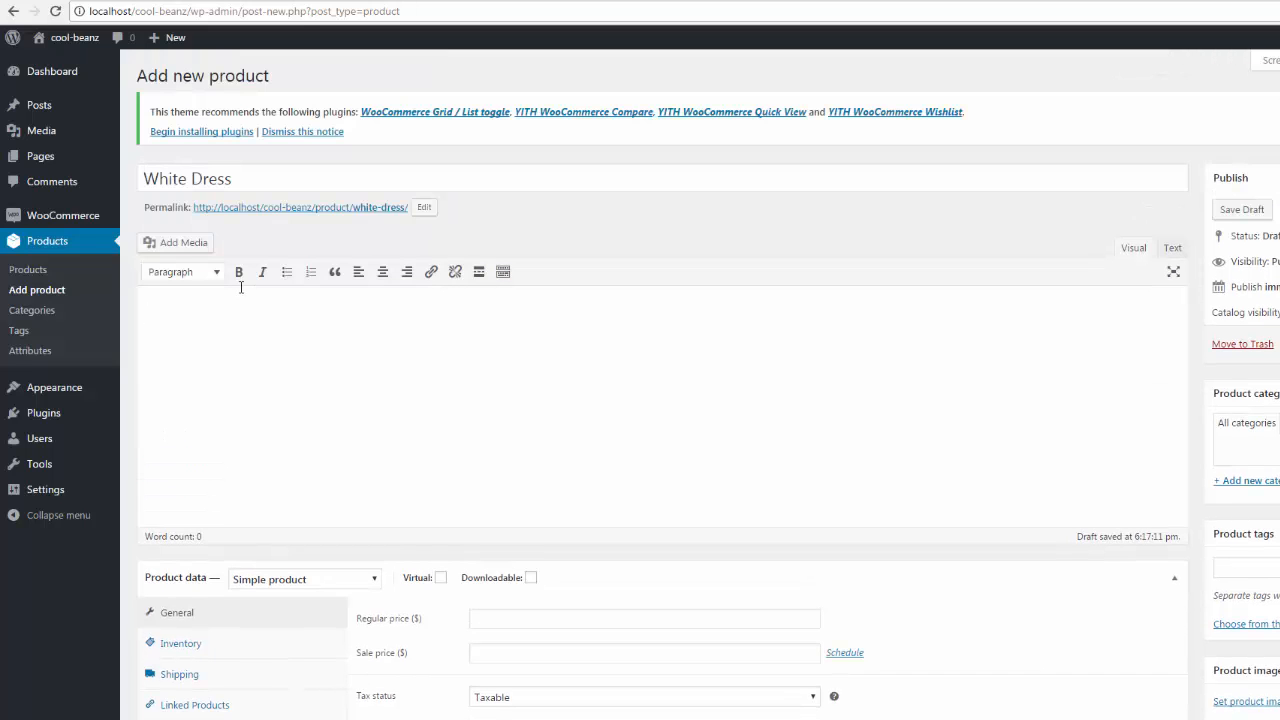
# Step: Upload the dress1 image with the alt text white-dress-sale and insert it into the product description
pyautogui.click(183, 245)
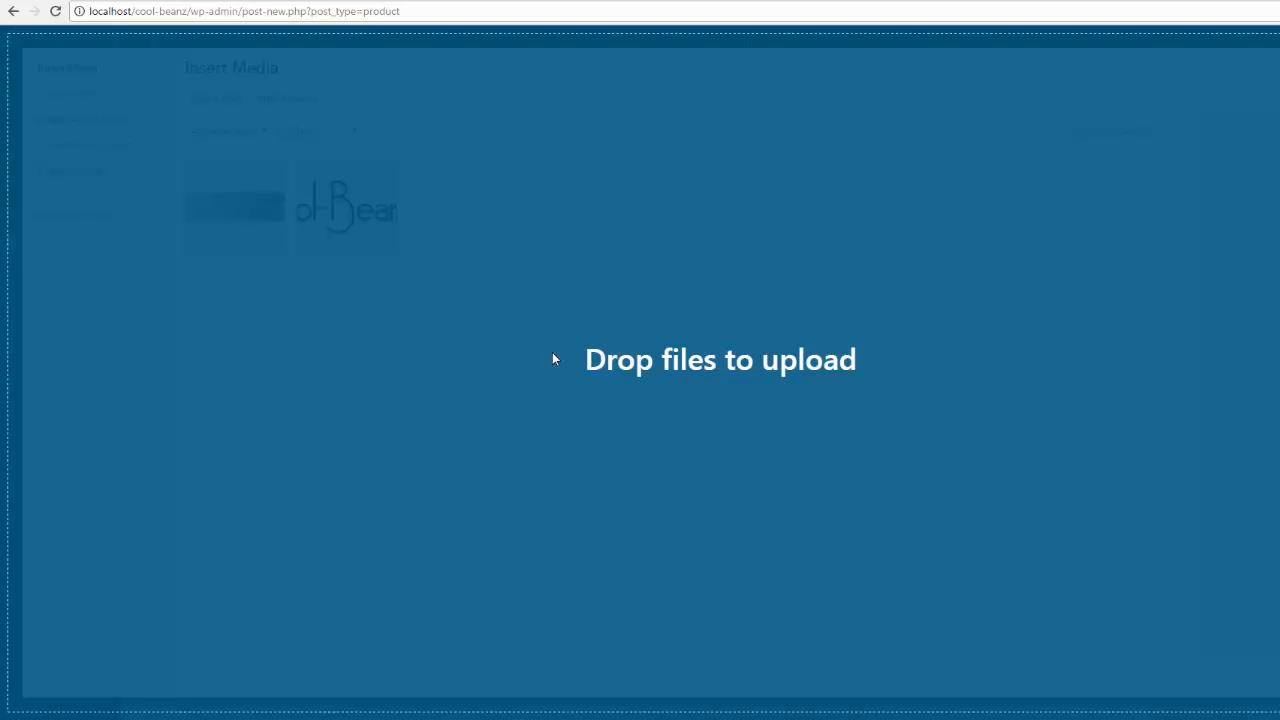
pyautogui.moveTo(552, 352); pyautogui.dragTo(552, 352)
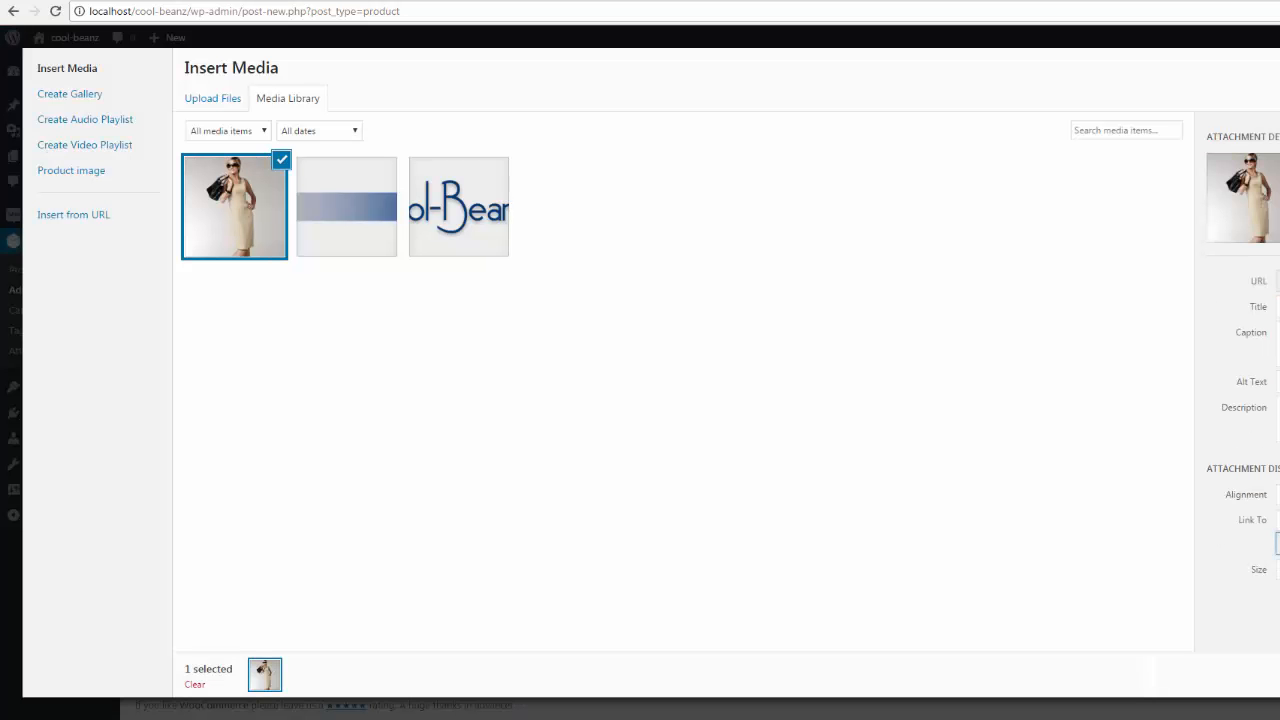
pyautogui.click(1096, 245)
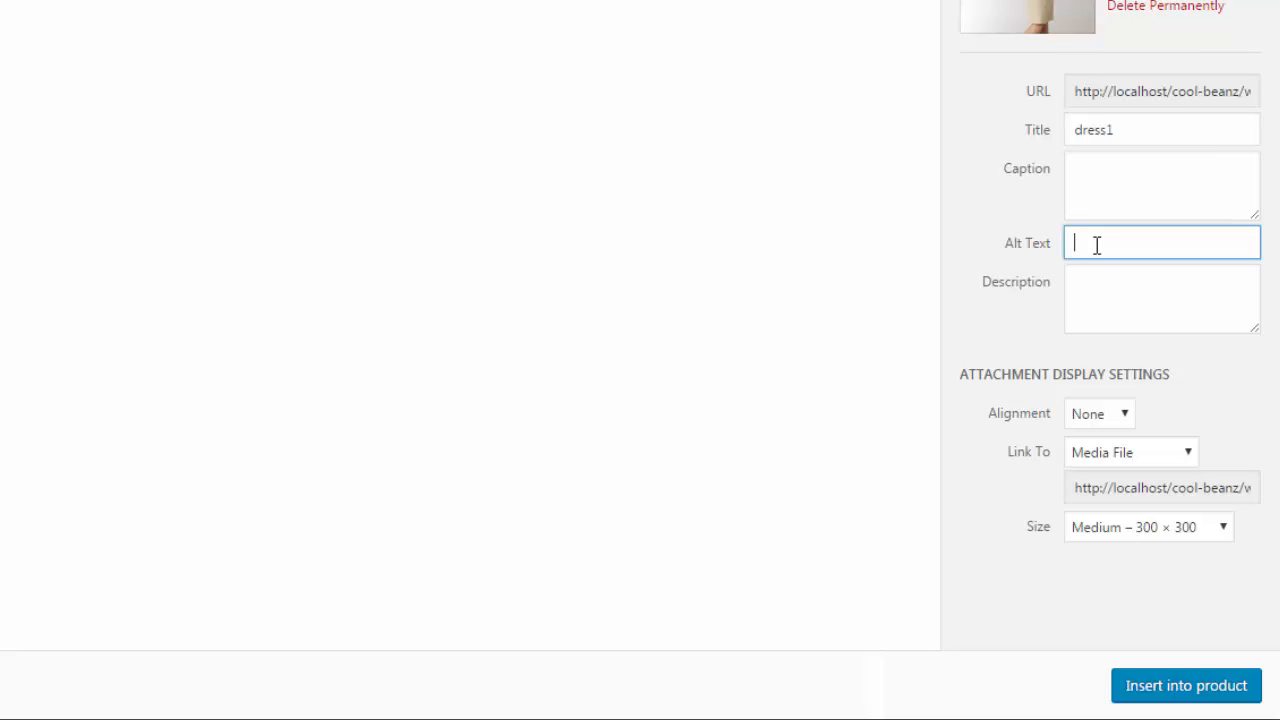
pyautogui.write('white-dress-d')
pyautogui.press('BackSpace')
pyautogui.write('sale')
pyautogui.click(1165, 695)
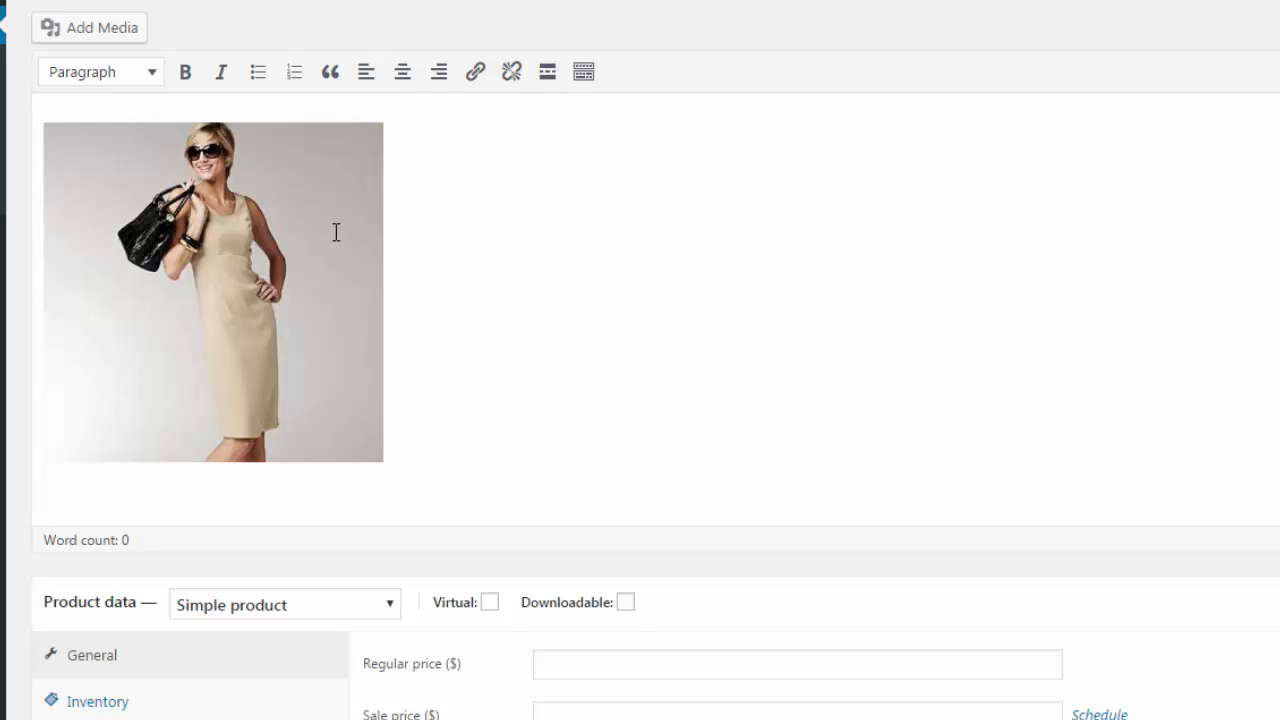
# Step: Add the Heading 2 text White Dress beside the image and paste a Lorem ipsum paragraph below it
pyautogui.click(306, 242)
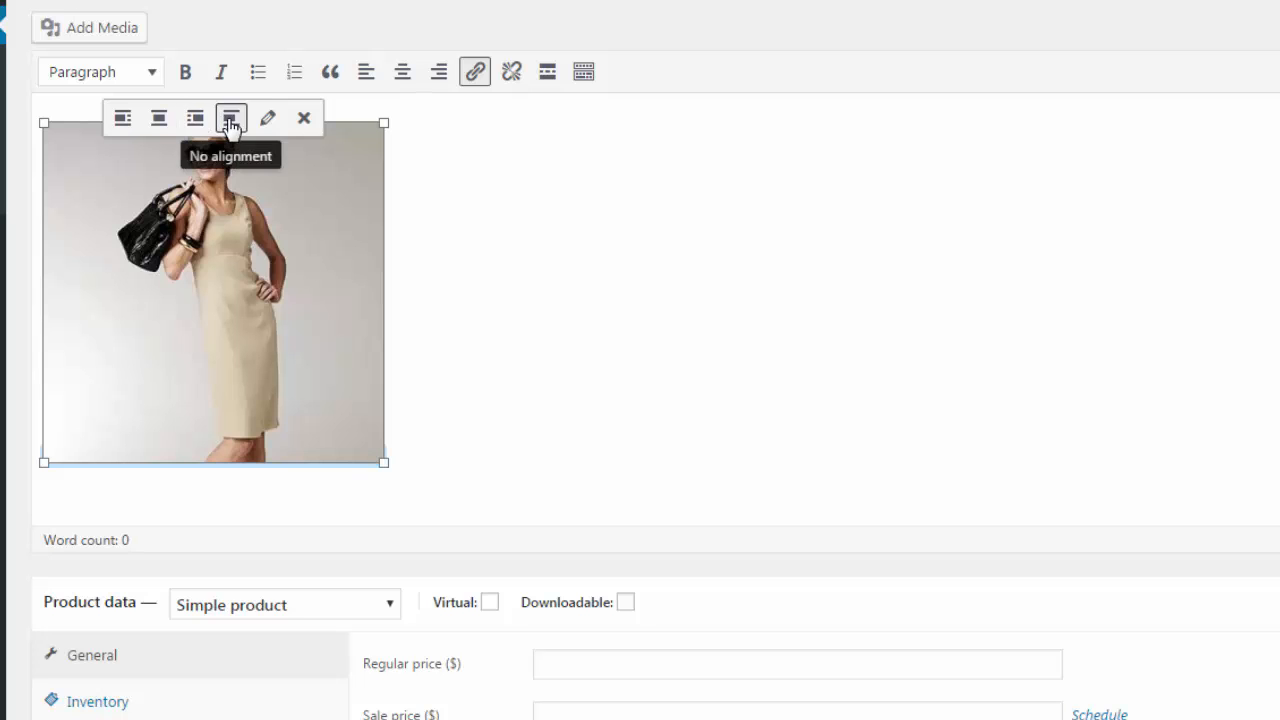
pyautogui.click(462, 212)
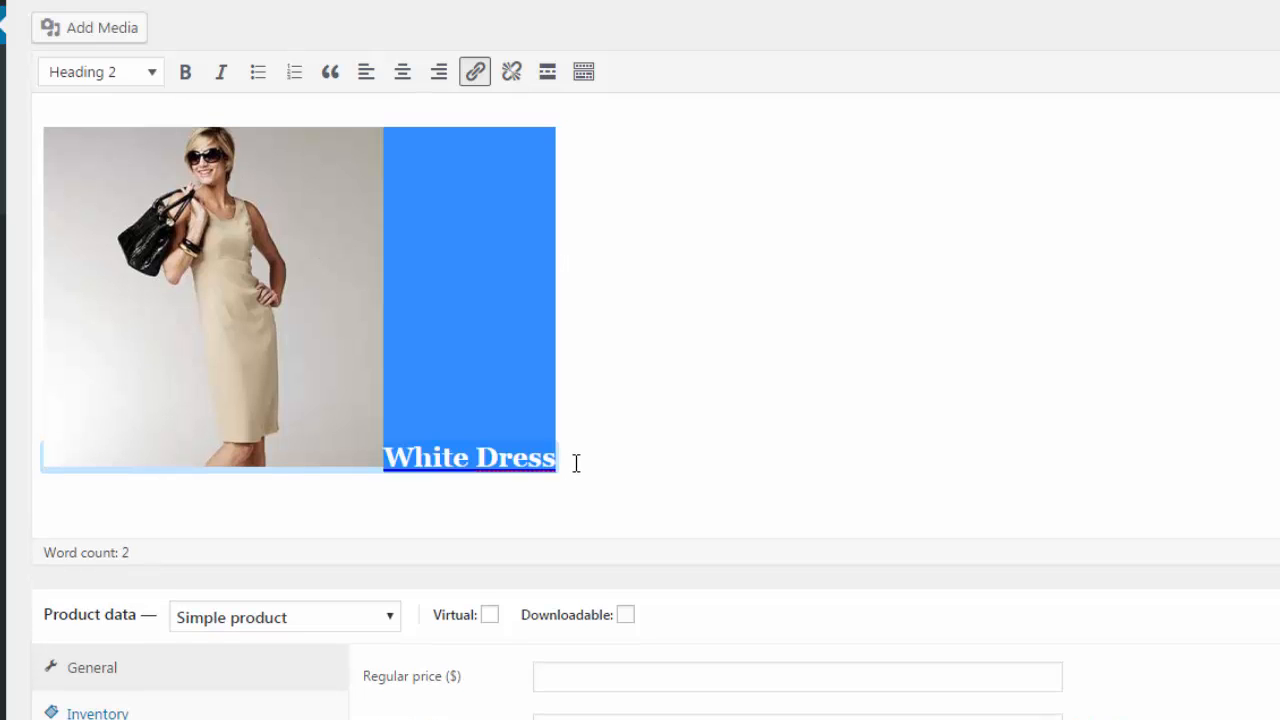
pyautogui.click(575, 465)
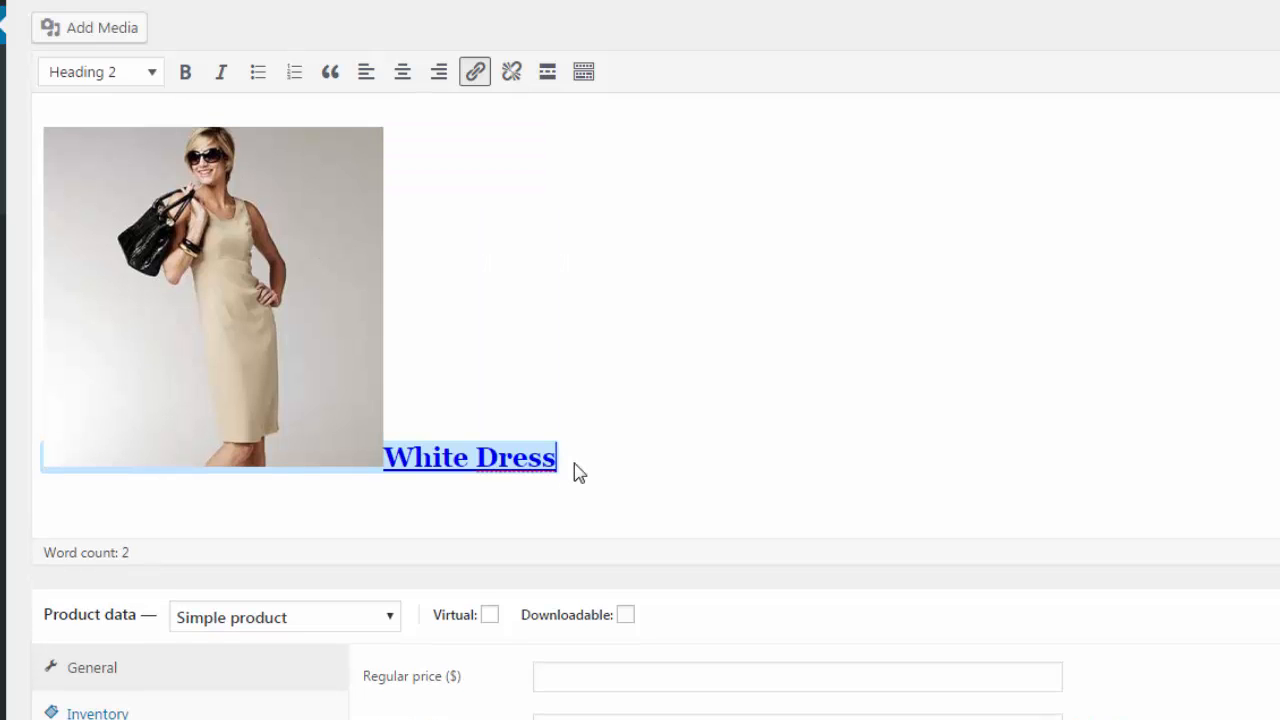
pyautogui.click(746, 425)
pyautogui.press('Return')
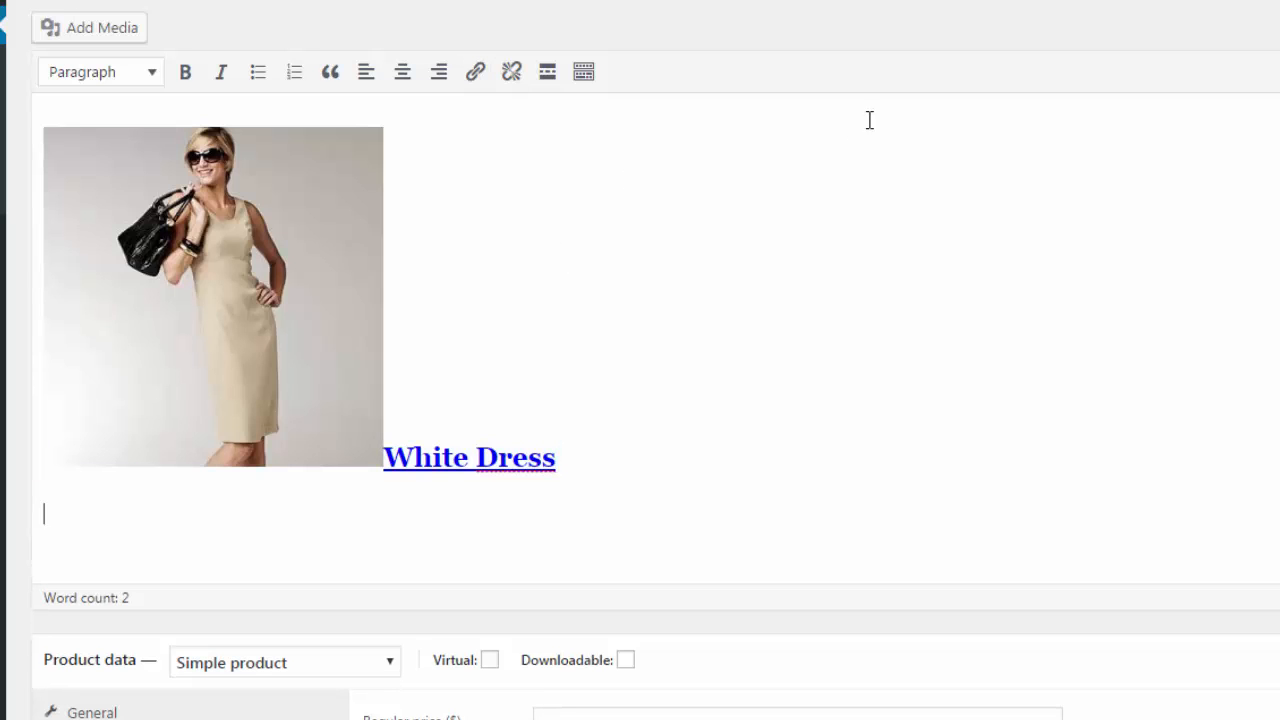
pyautogui.click(74, 520)
pyautogui.hotkey('ctrl', 'v')
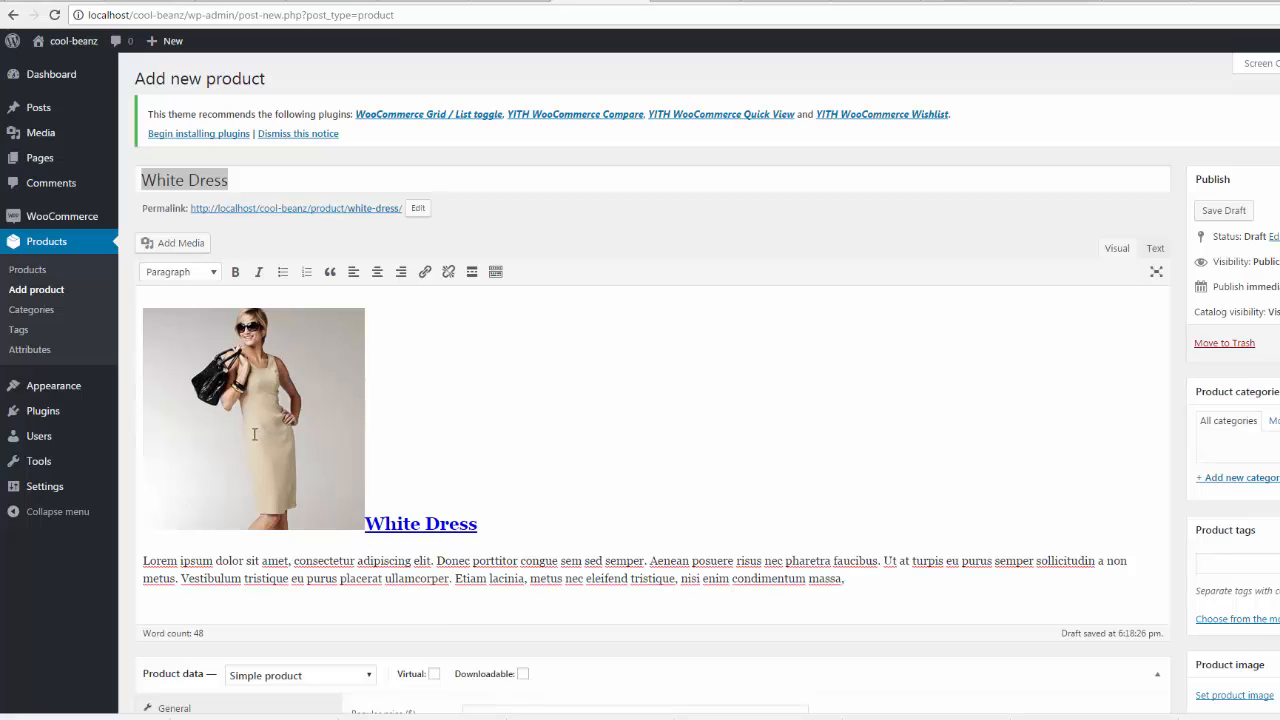
# Step: Align the dress image to the right so the description text wraps beside it
pyautogui.click(253, 433)
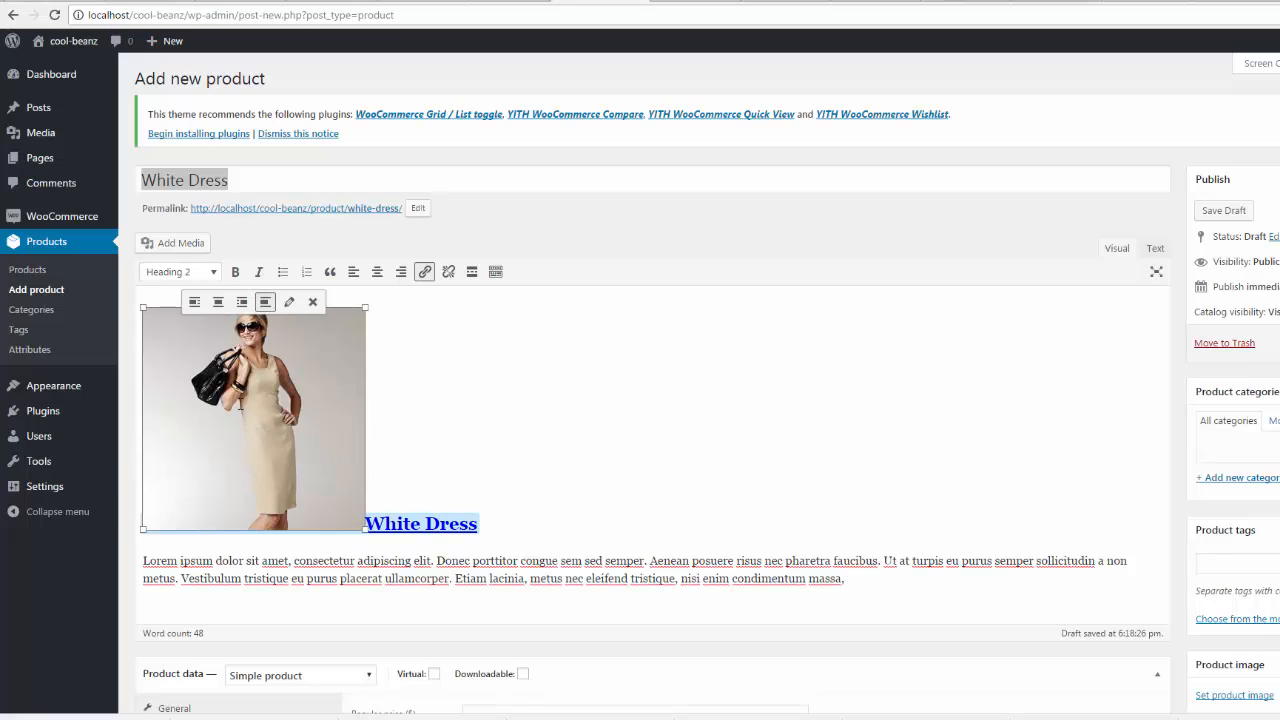
pyautogui.click(194, 302)
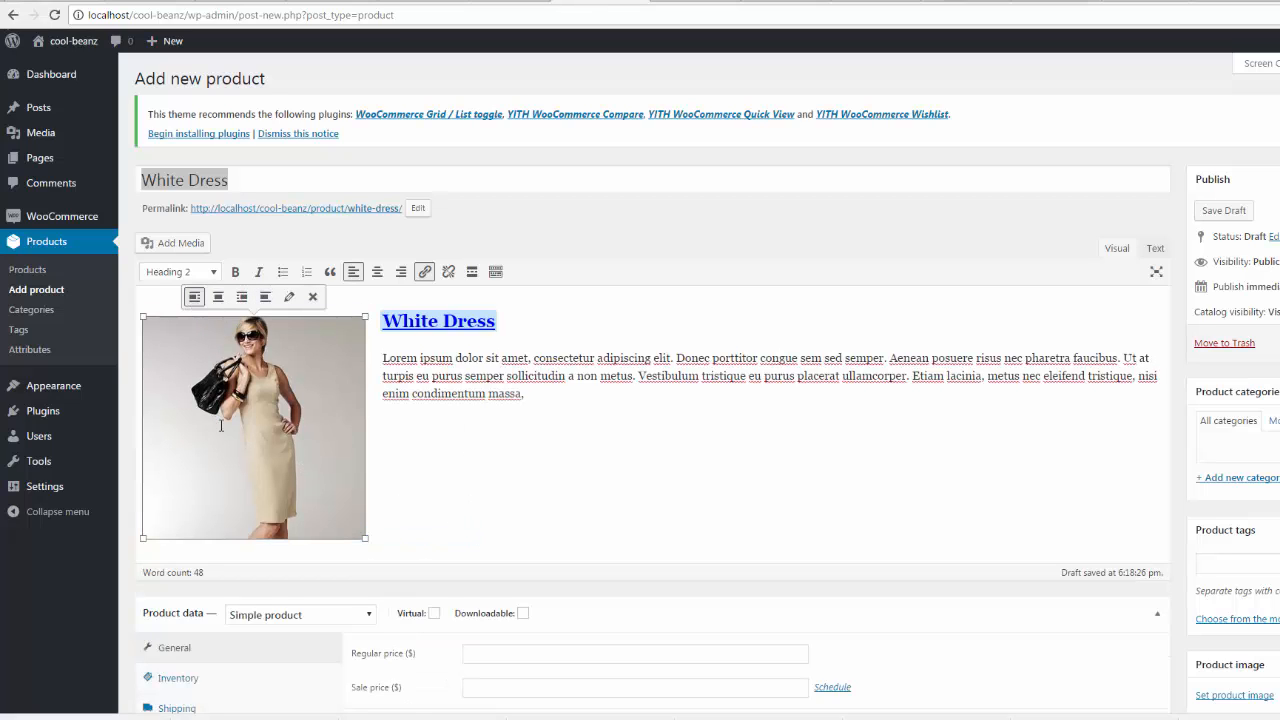
pyautogui.click(241, 297)
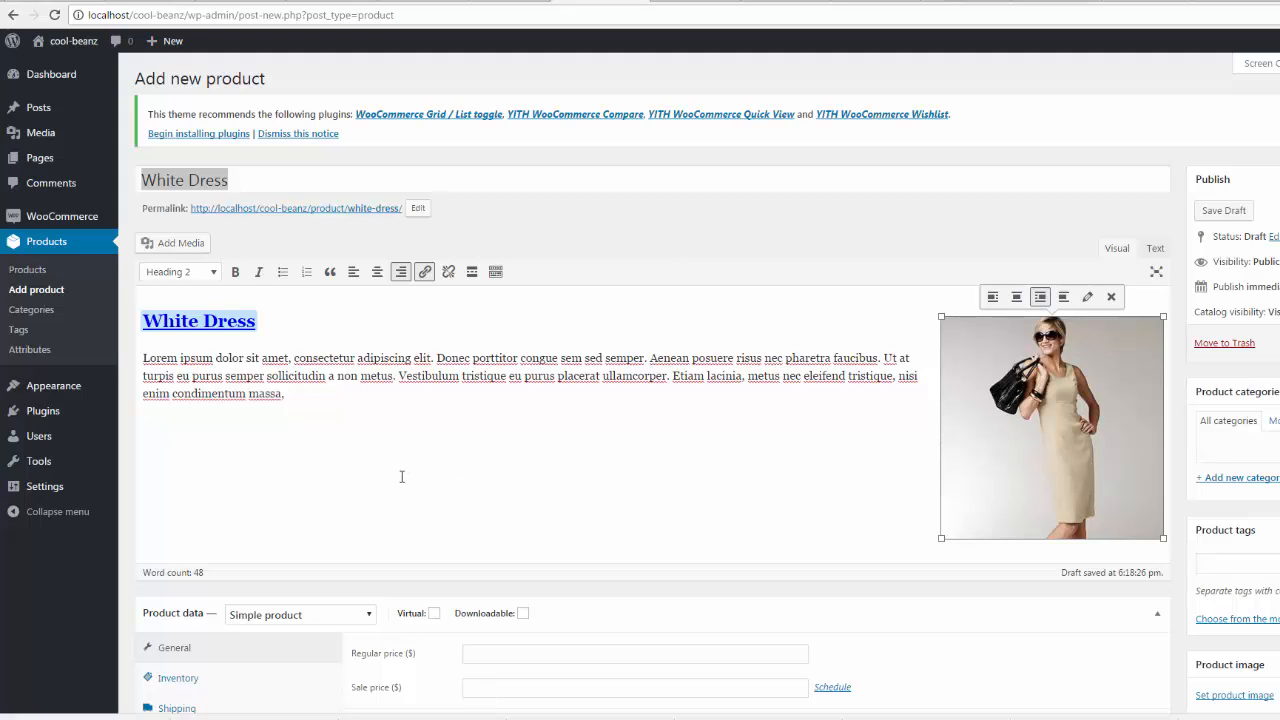
pyautogui.click(580, 446)
# Step: Set the regular price to 20.00, keeping the Simple product type and the Standard tax class
pyautogui.scroll(-3, 580, 450)
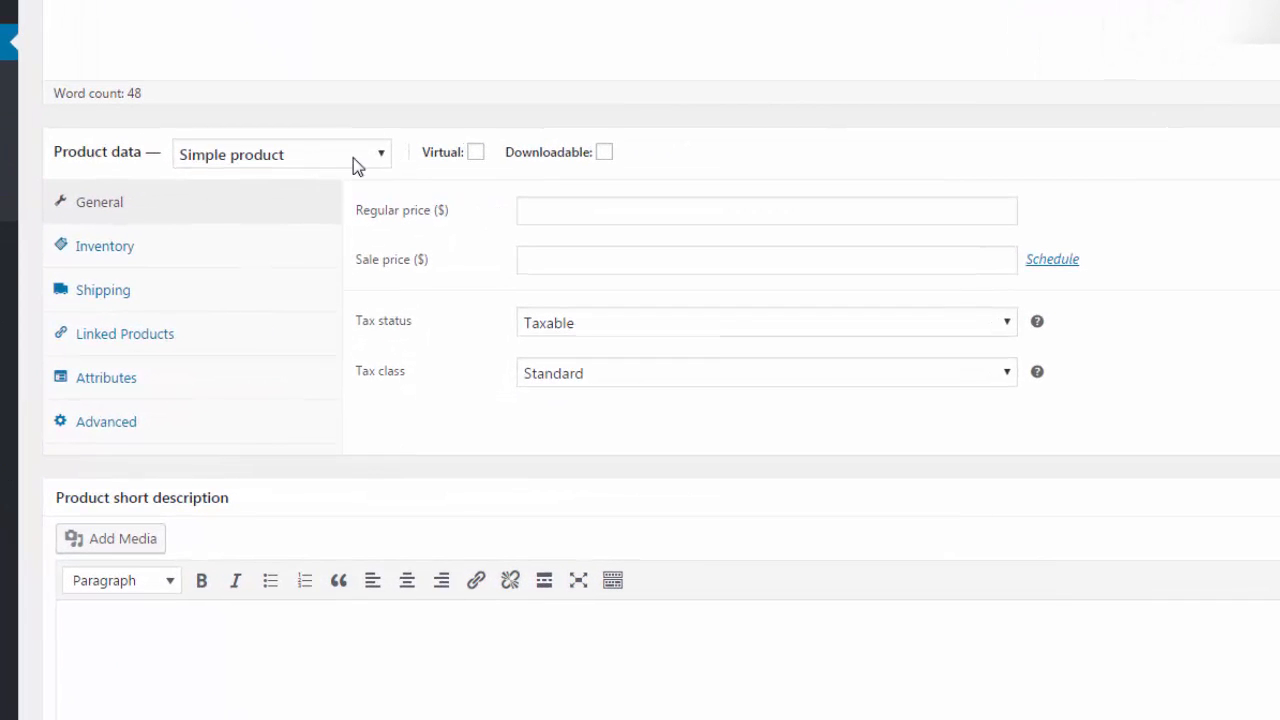
pyautogui.click(383, 160)
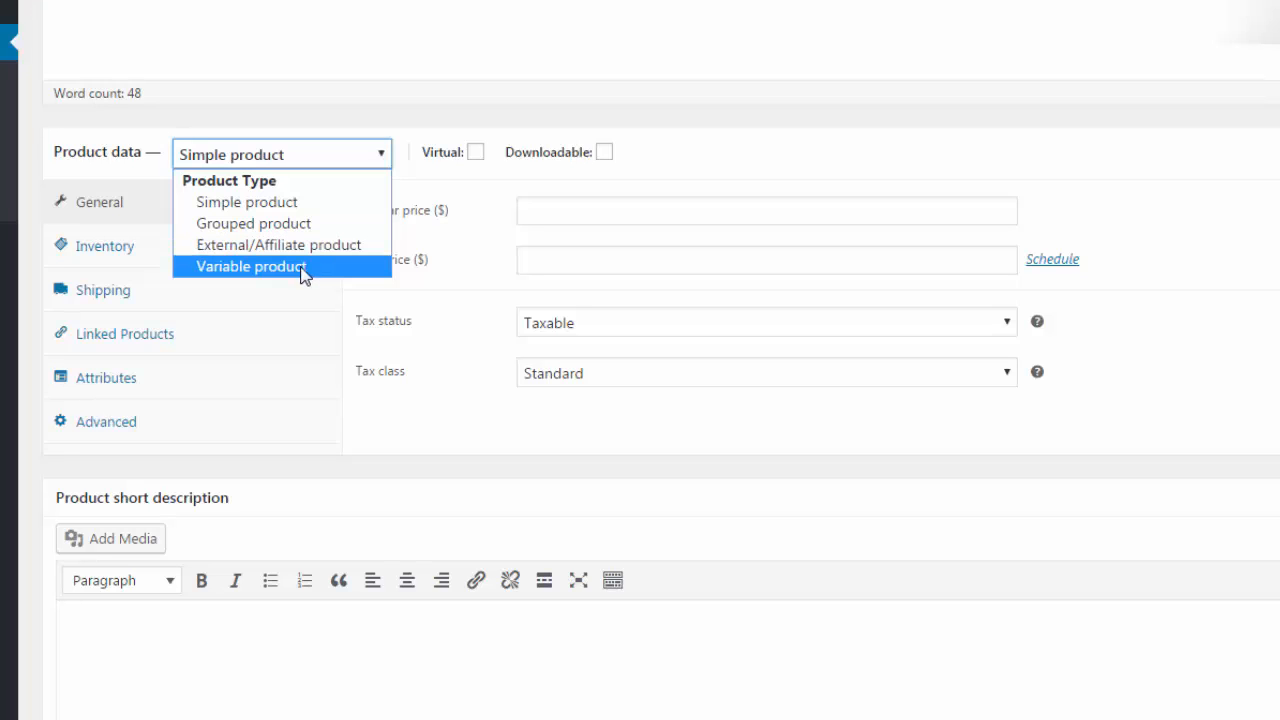
pyautogui.click(333, 15)
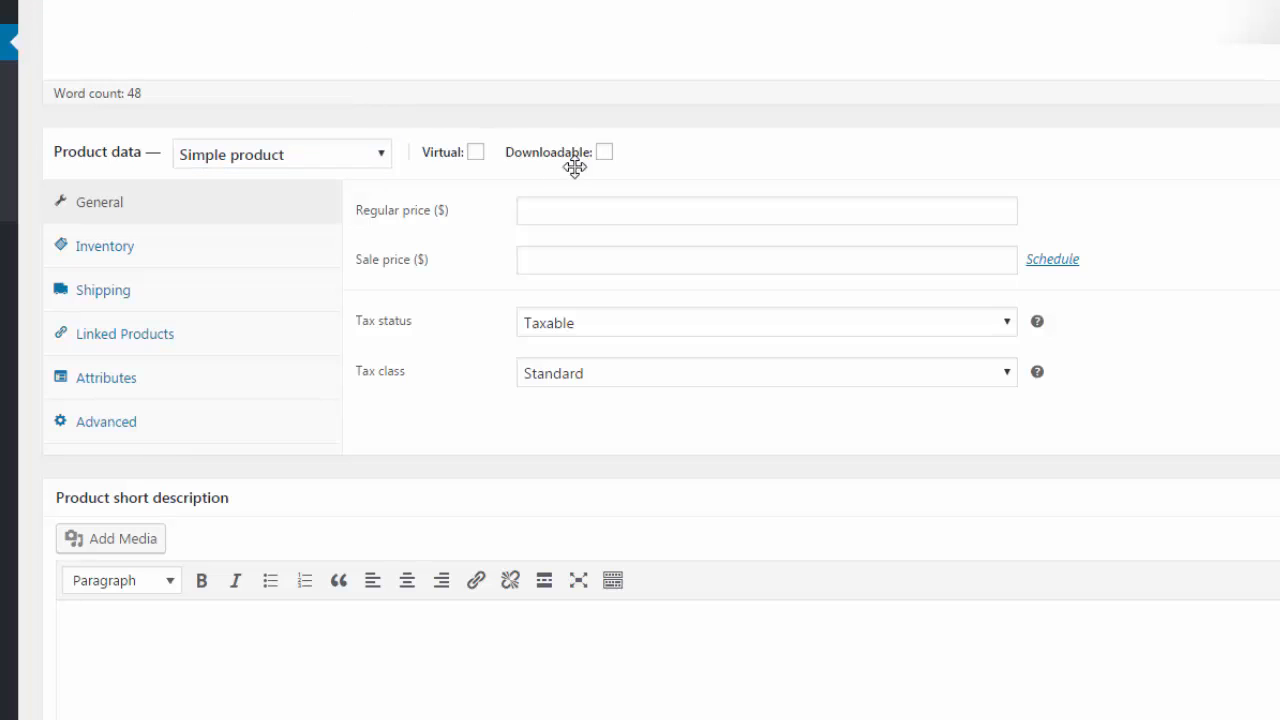
pyautogui.click(538, 210)
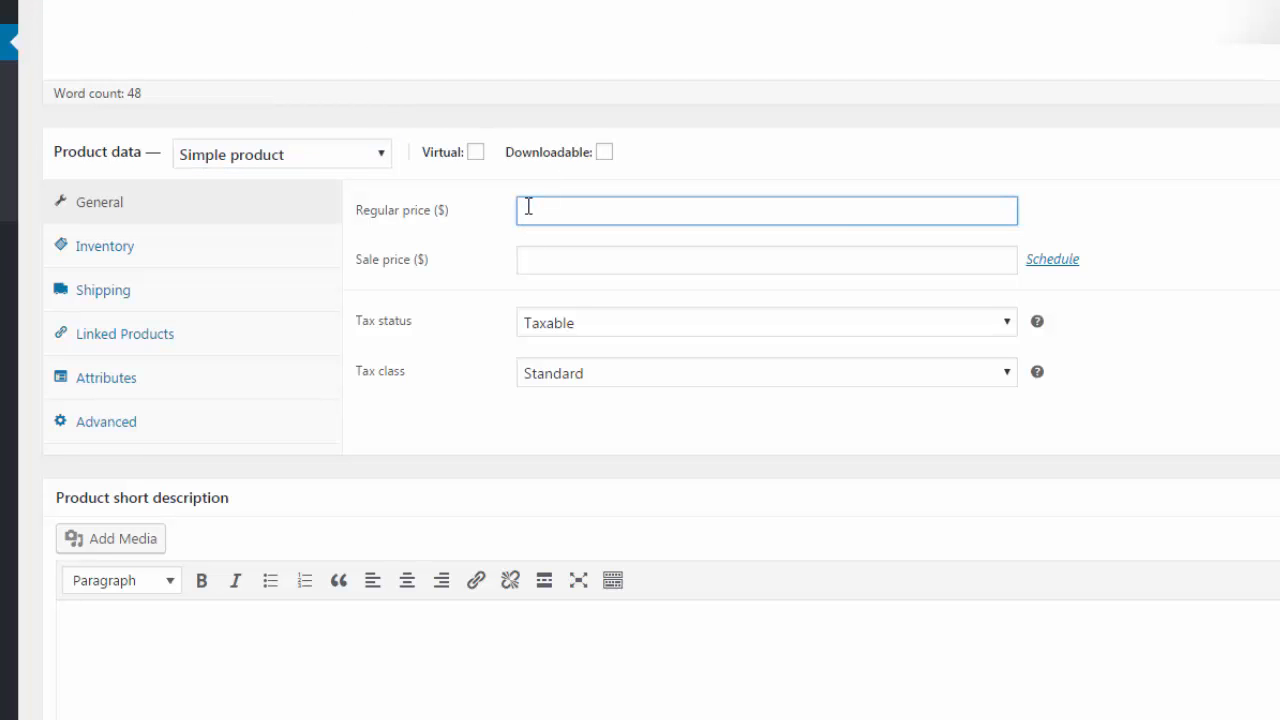
pyautogui.write('20.00')
pyautogui.press('Tab')
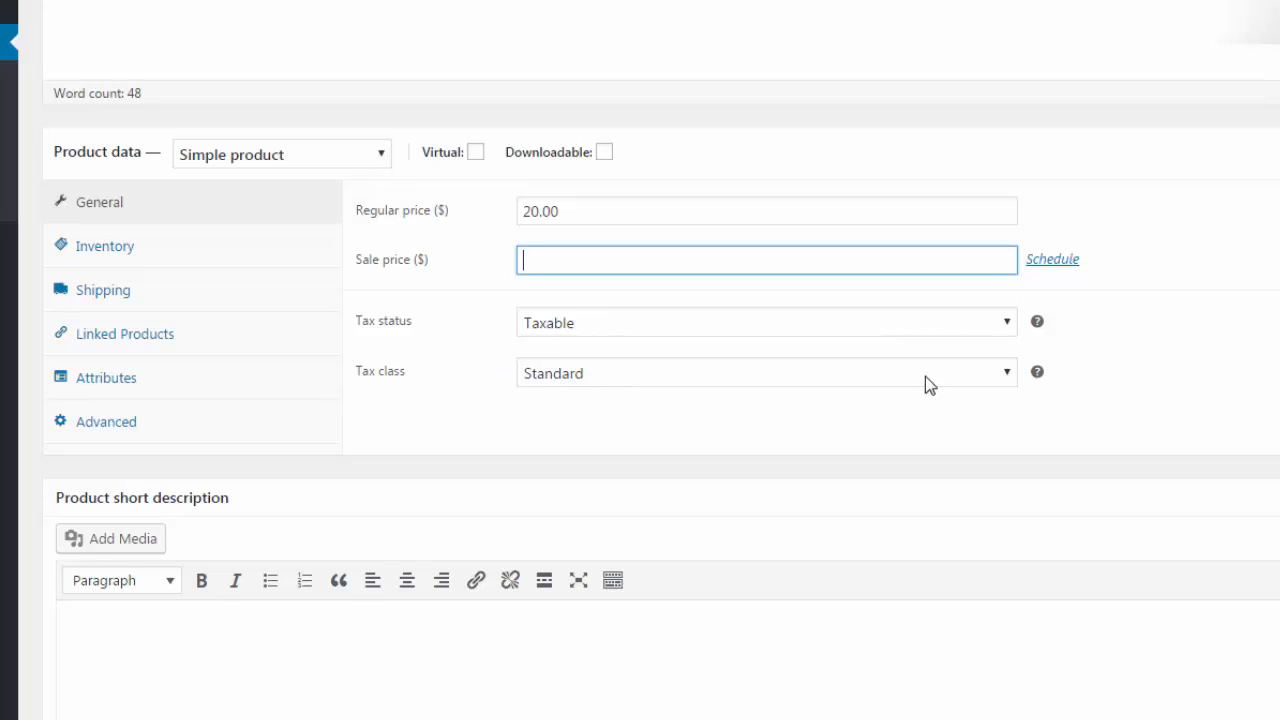
pyautogui.click(1010, 378)
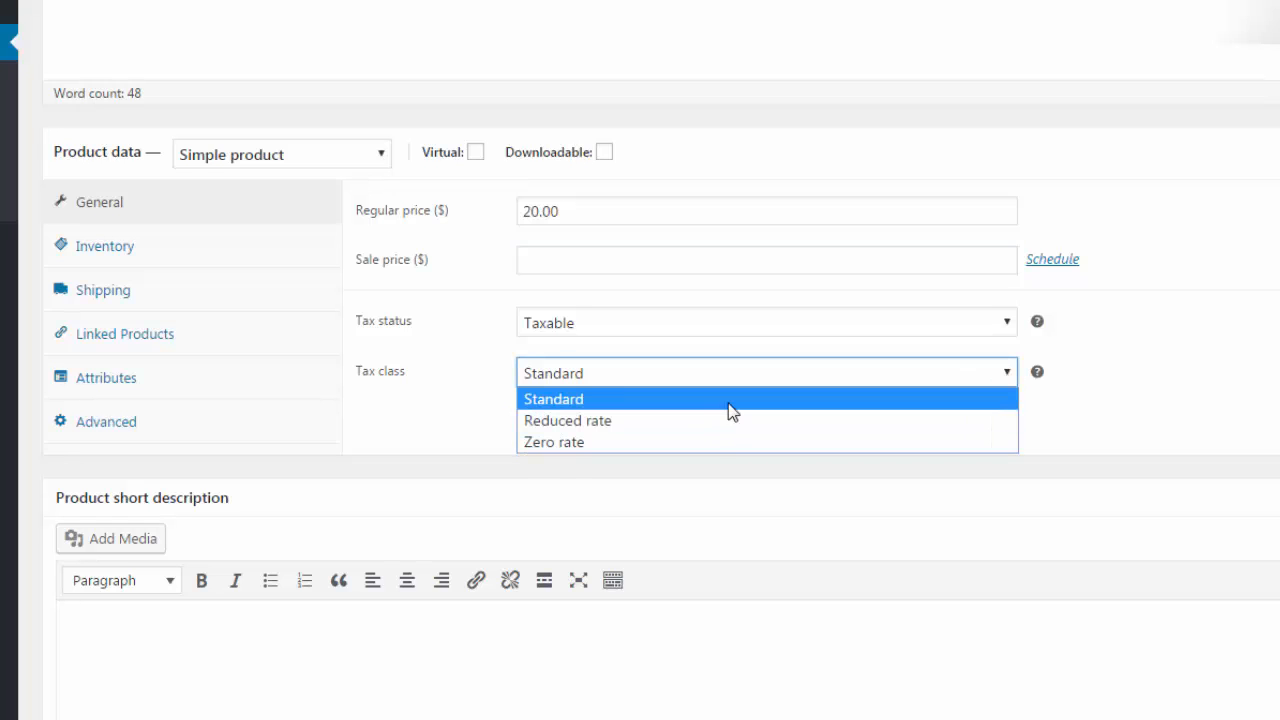
pyautogui.click(477, 392)
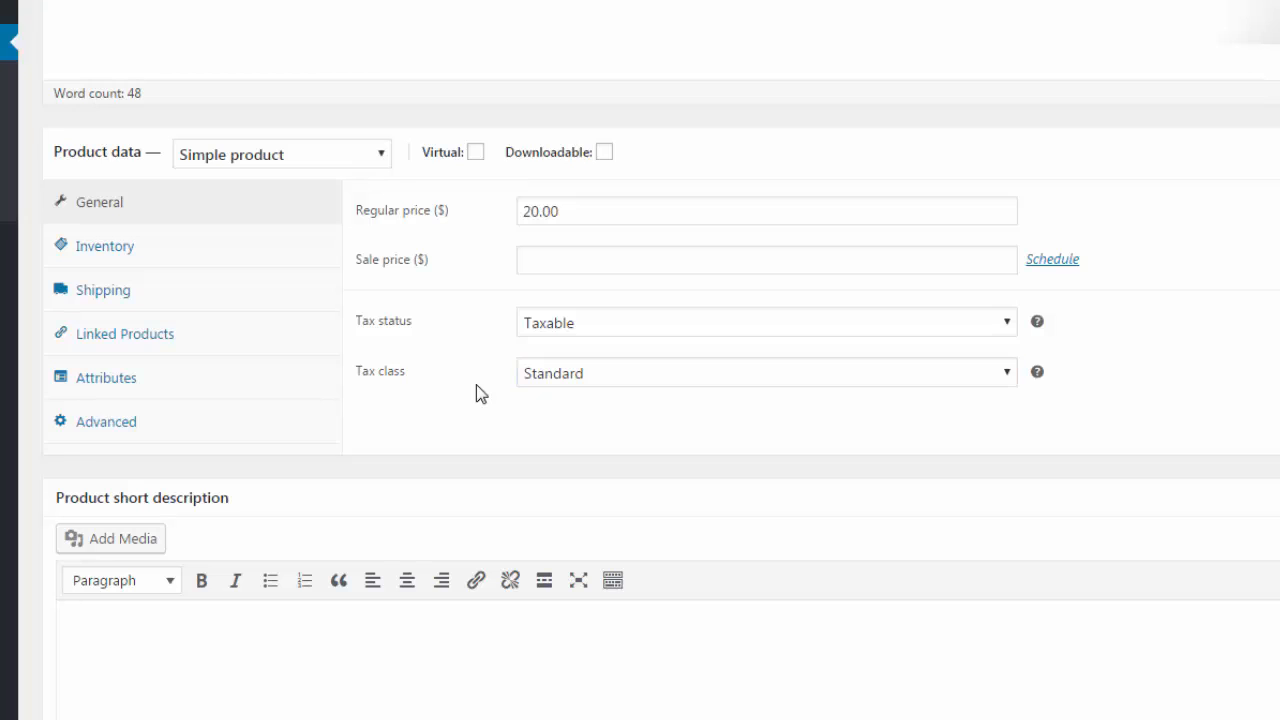
# Step: Copy the description's first sentence, "Lorem ipsum dolor sit amet, consectetur adipiscing elit.", into the product short description
pyautogui.scroll(-1, 423, 268)
pyautogui.scroll(-2, 423, 268)
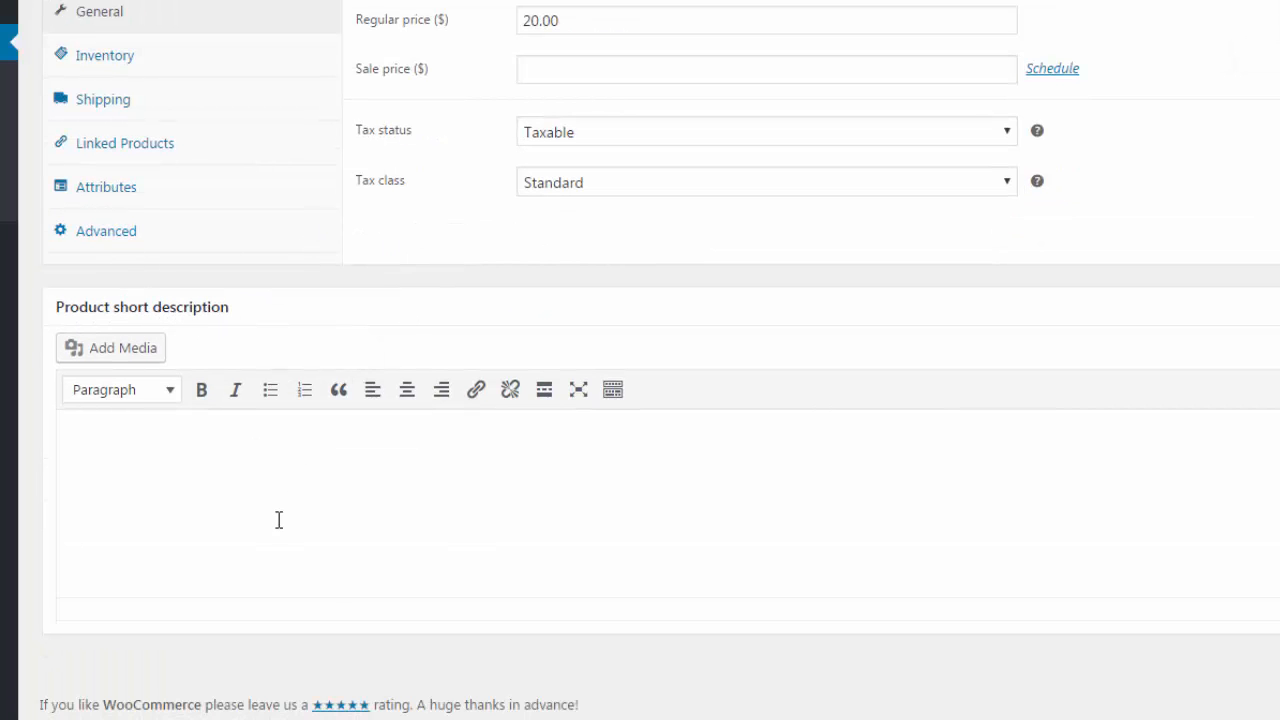
pyautogui.scroll(1, 277, 519)
pyautogui.scroll(7, 275, 517)
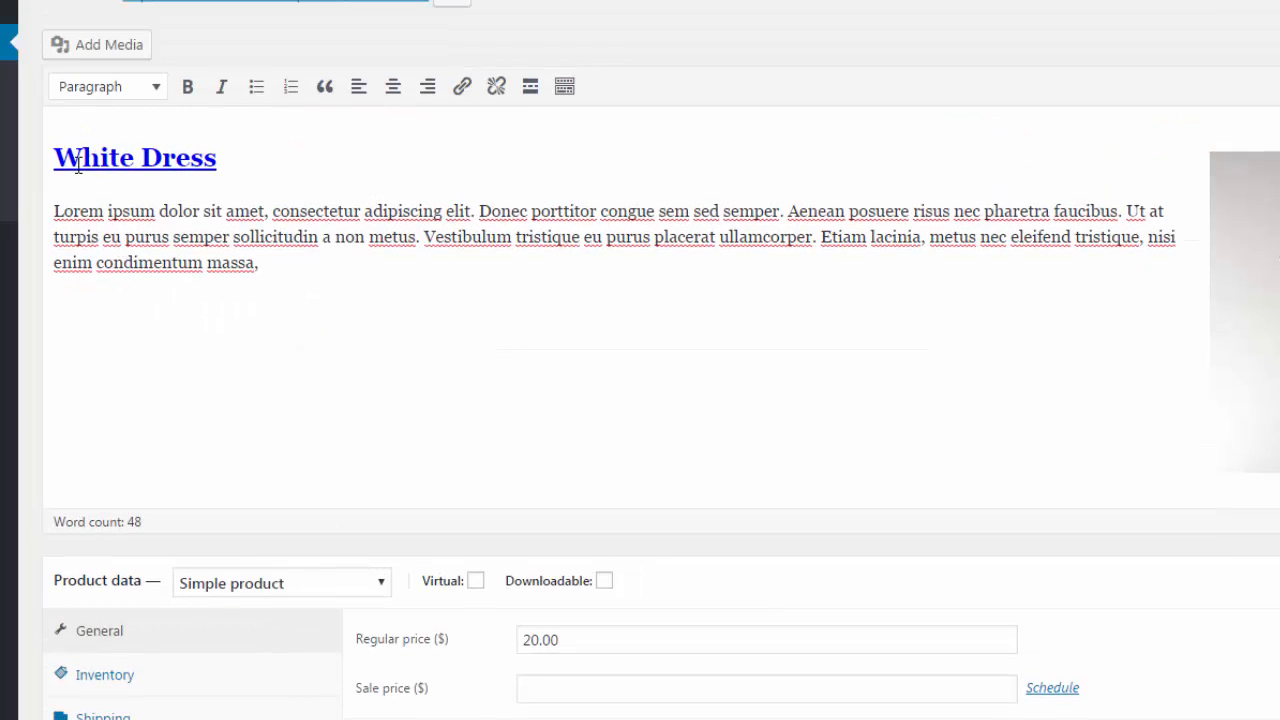
pyautogui.moveTo(55, 206); pyautogui.dragTo(469, 218)
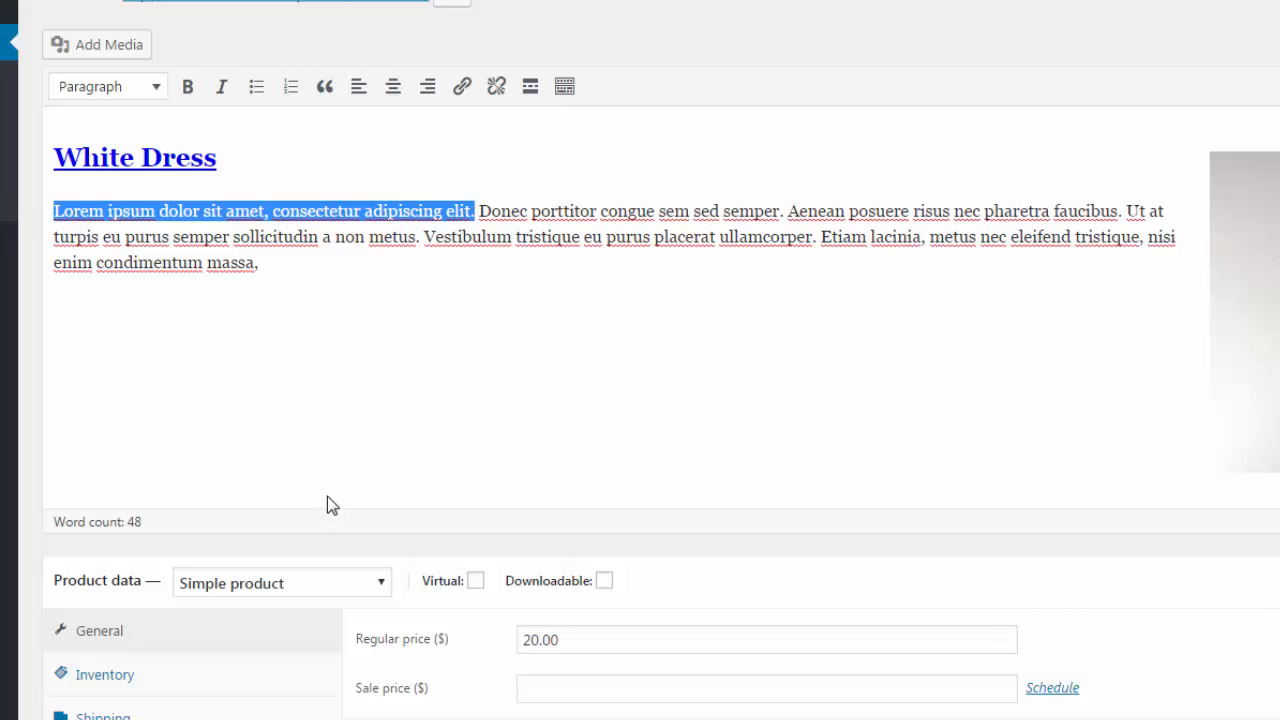
pyautogui.scroll(-3, 327, 494)
pyautogui.scroll(-5, 321, 491)
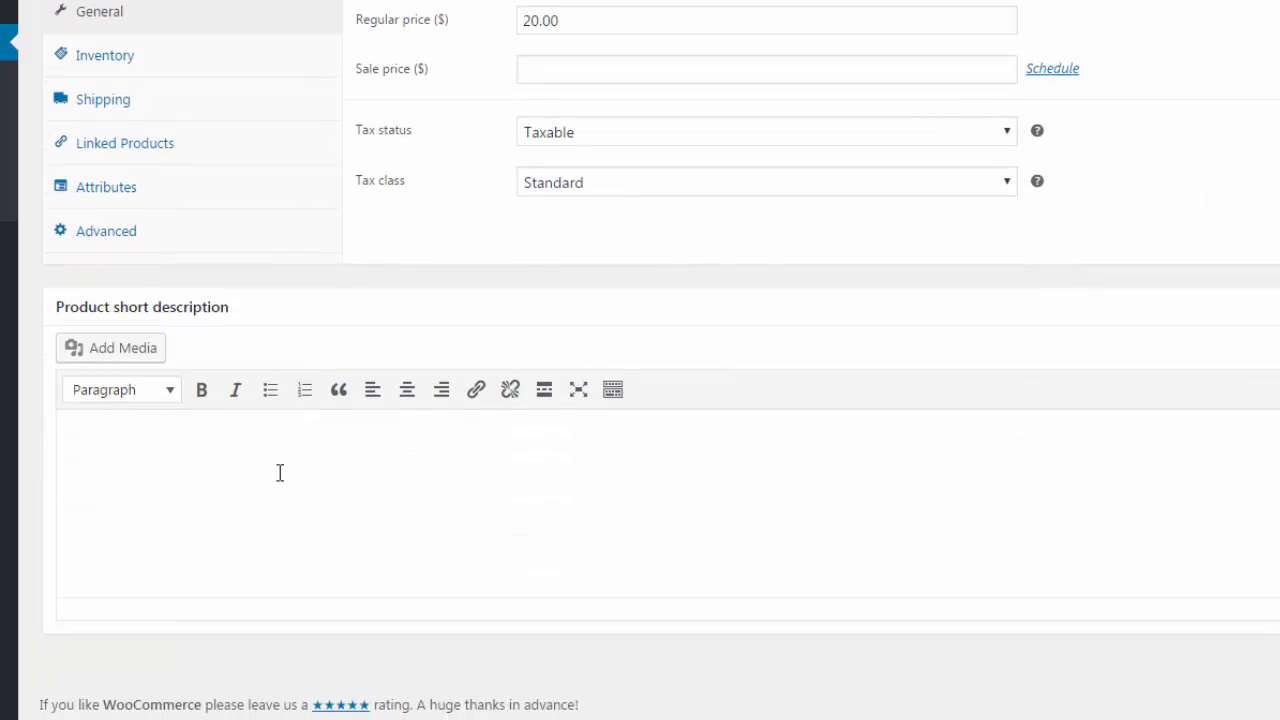
pyautogui.click(148, 440)
pyautogui.hotkey('ctrl', 'v')
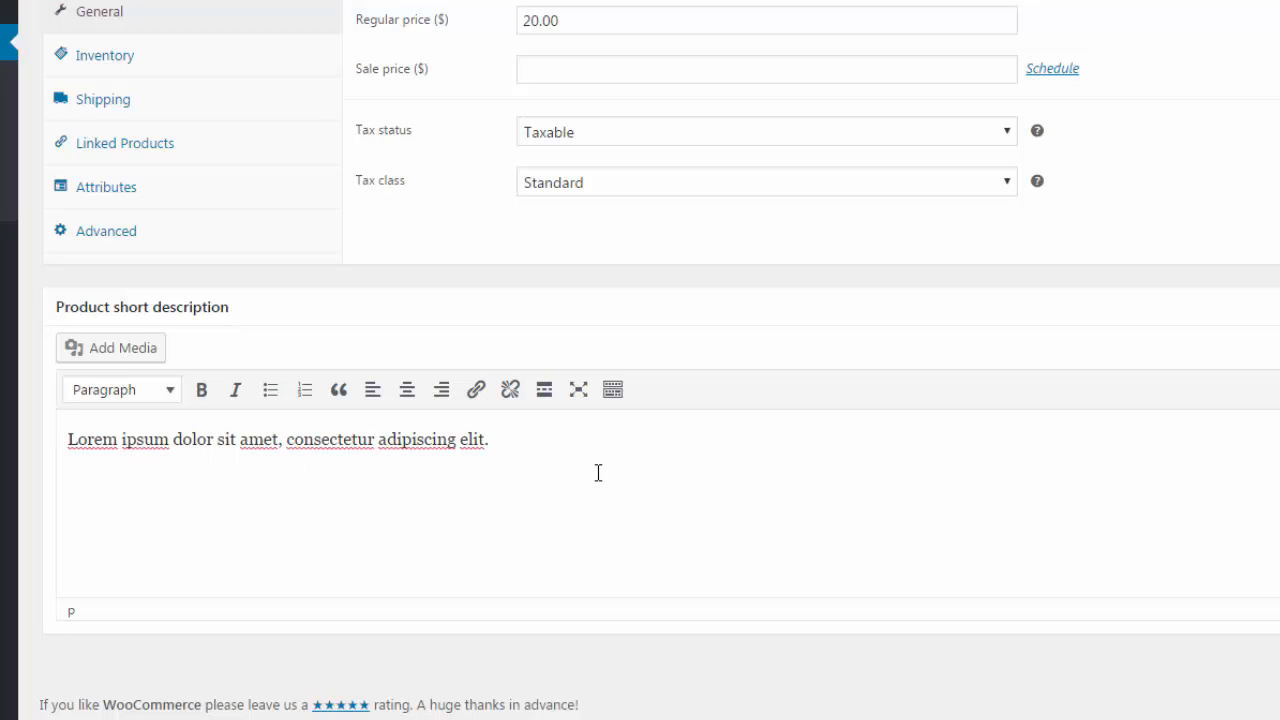
# Step: Enable stock management at product level in the inventory settings and set the stock quantity to 15
pyautogui.scroll(3, 420, 420)
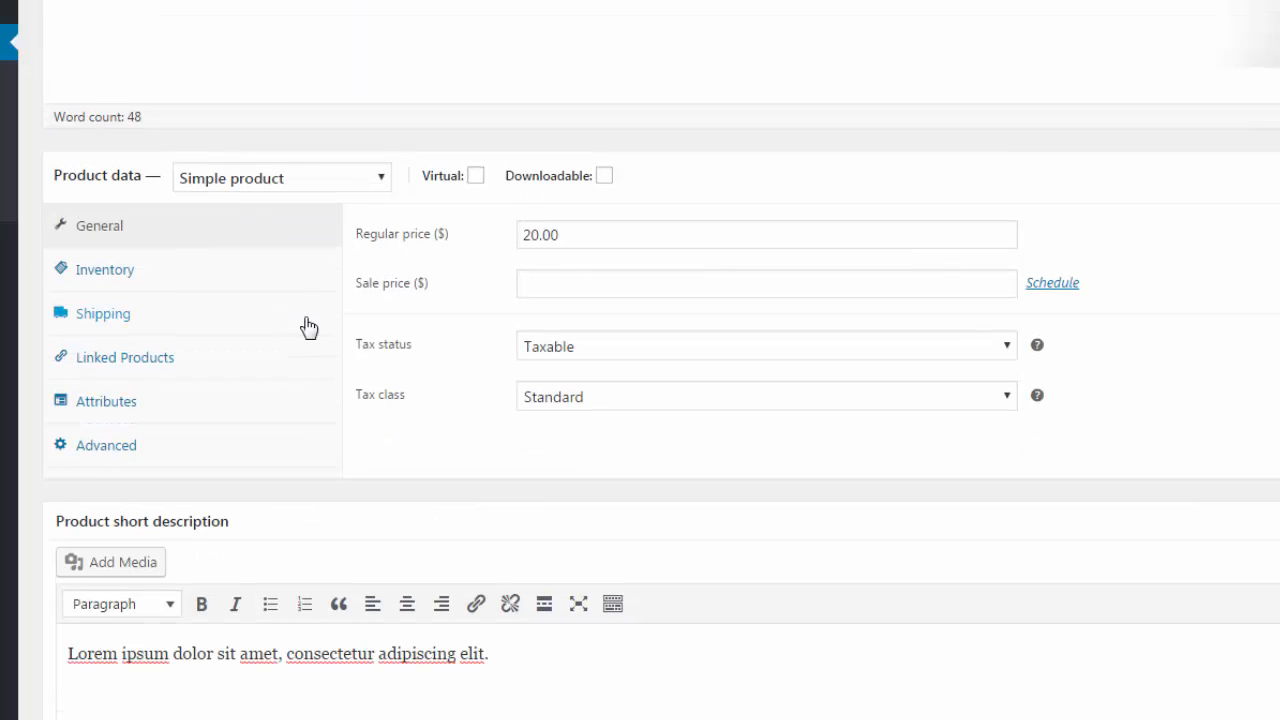
pyautogui.click(111, 270)
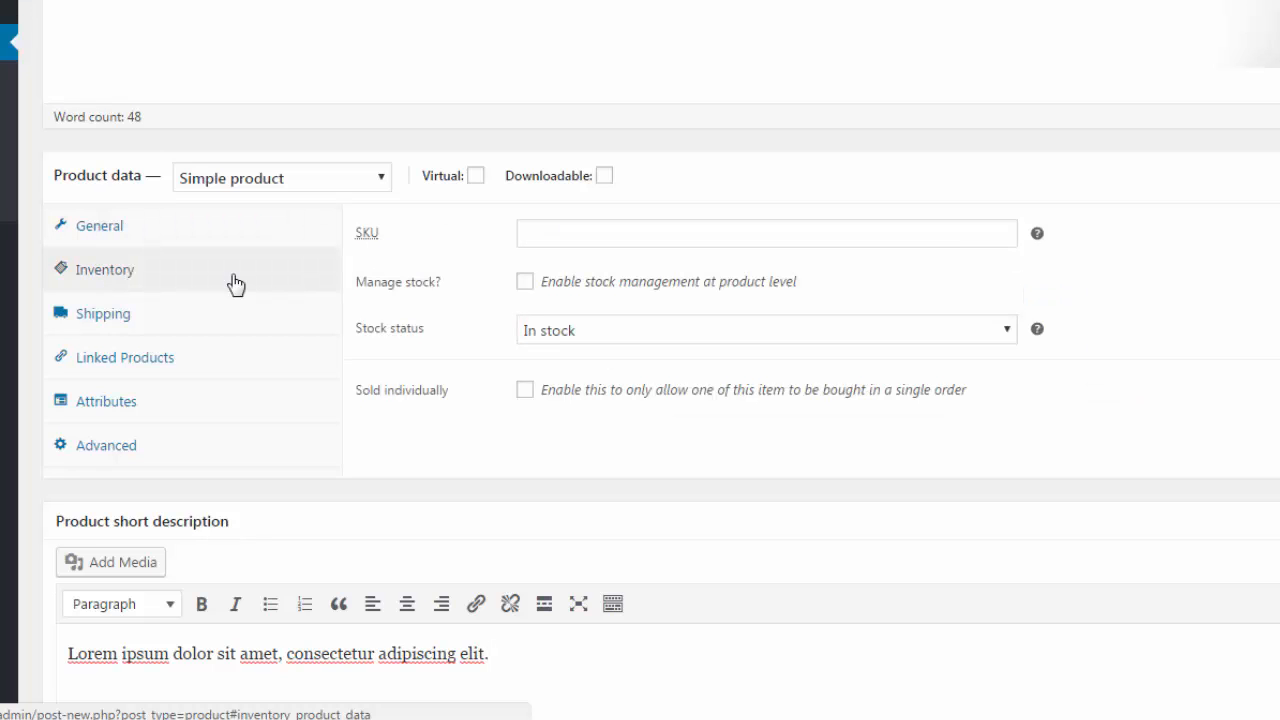
pyautogui.click(524, 282)
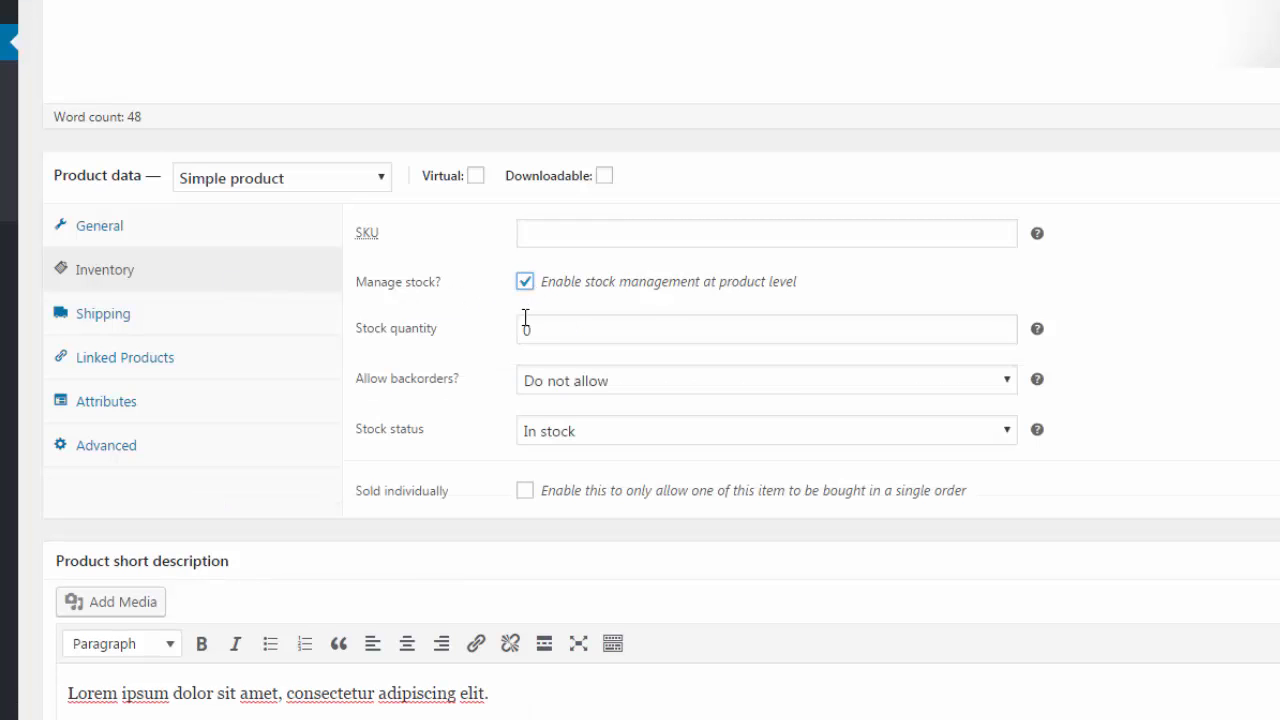
pyautogui.moveTo(537, 331); pyautogui.dragTo(500, 344)
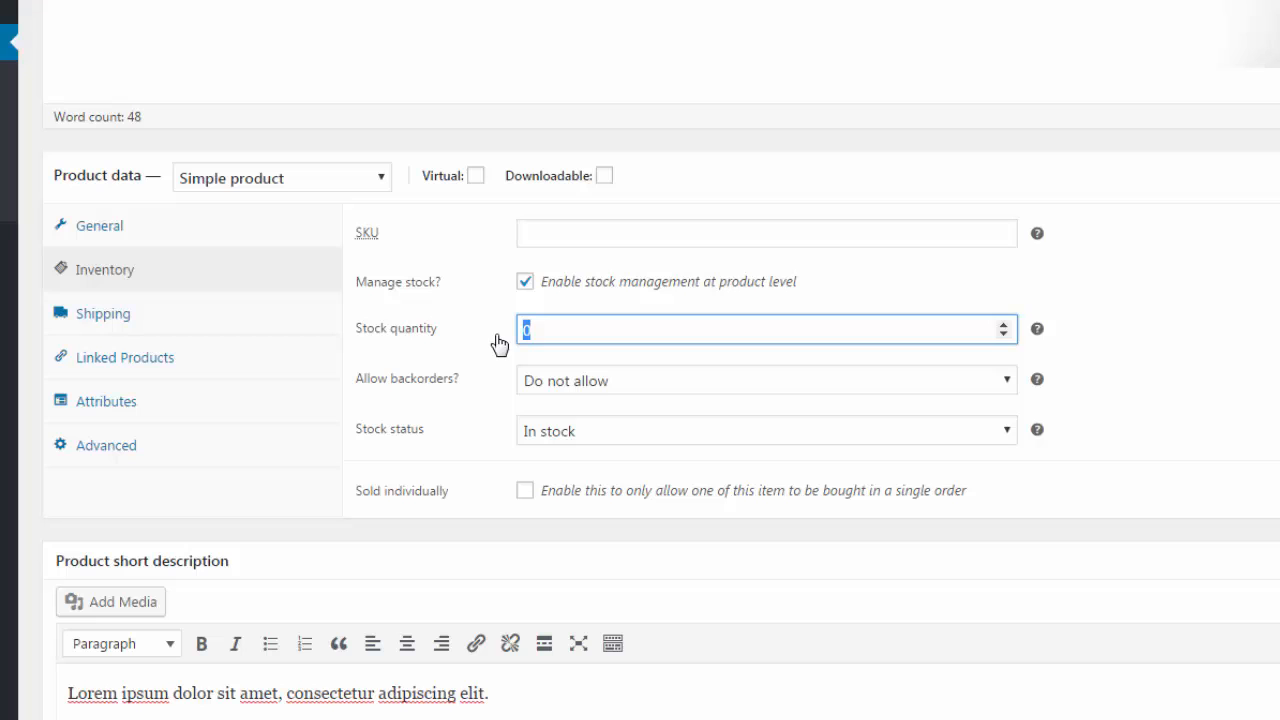
pyautogui.write('15')
# Step: Review the available choices for allowing backorders on this product
pyautogui.click(1006, 386)
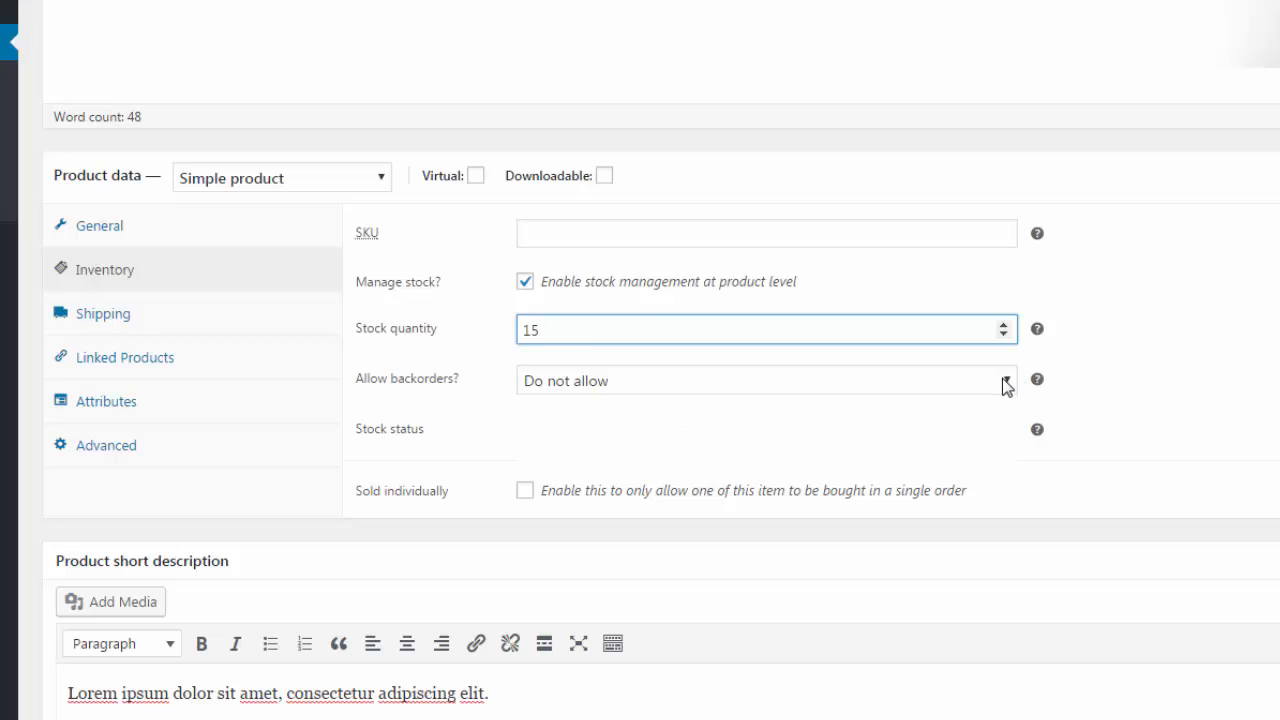
pyautogui.click(1006, 386)
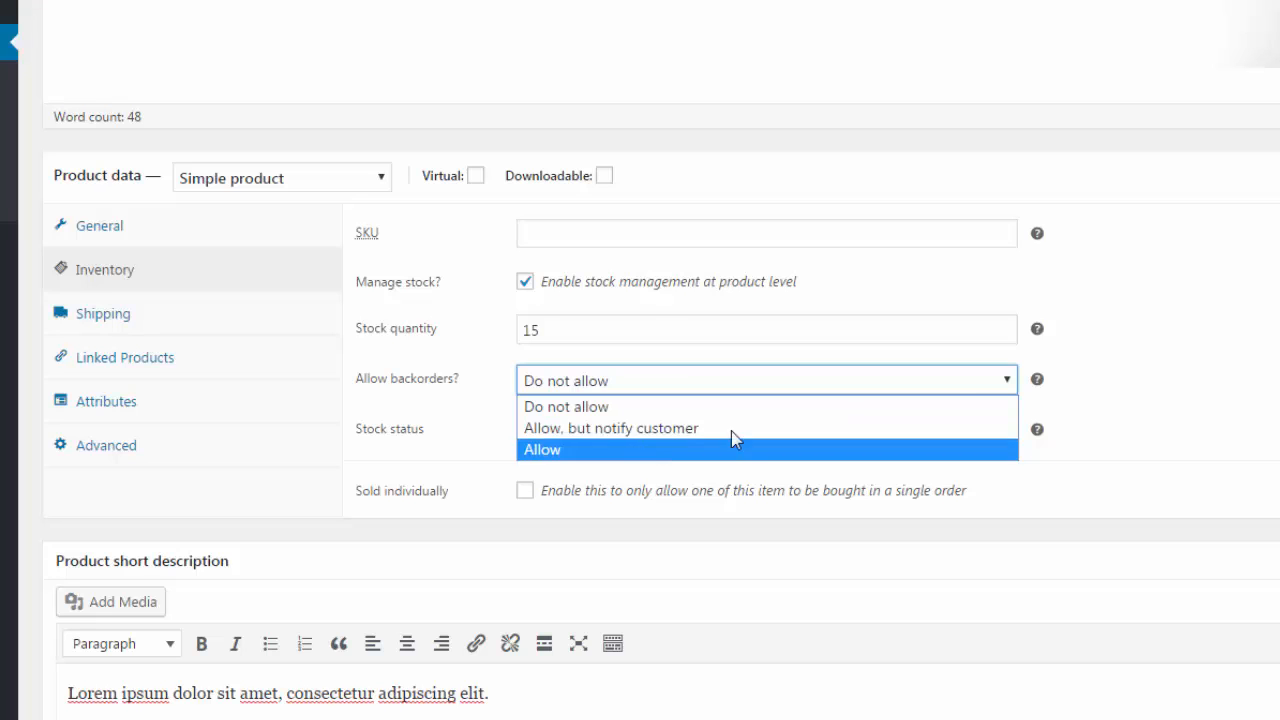
pyautogui.click(1102, 372)
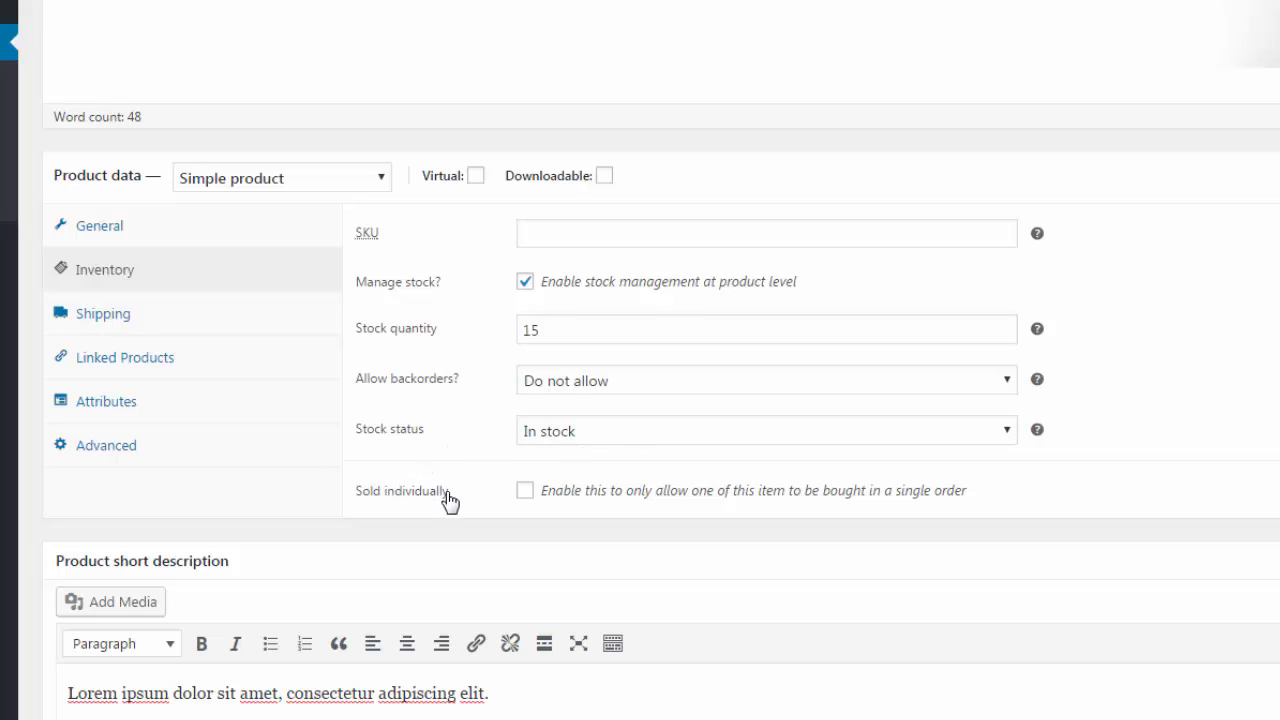
# Step: Toggle the Sold individually option and mark the product as downloadable
pyautogui.click(523, 492)
pyautogui.click(489, 480)
pyautogui.click(606, 176)
# Step: Set the shipping weight to 1.5 lbs and the dimensions to 12 × 12 × 2 in, keeping No shipping class
pyautogui.click(110, 318)
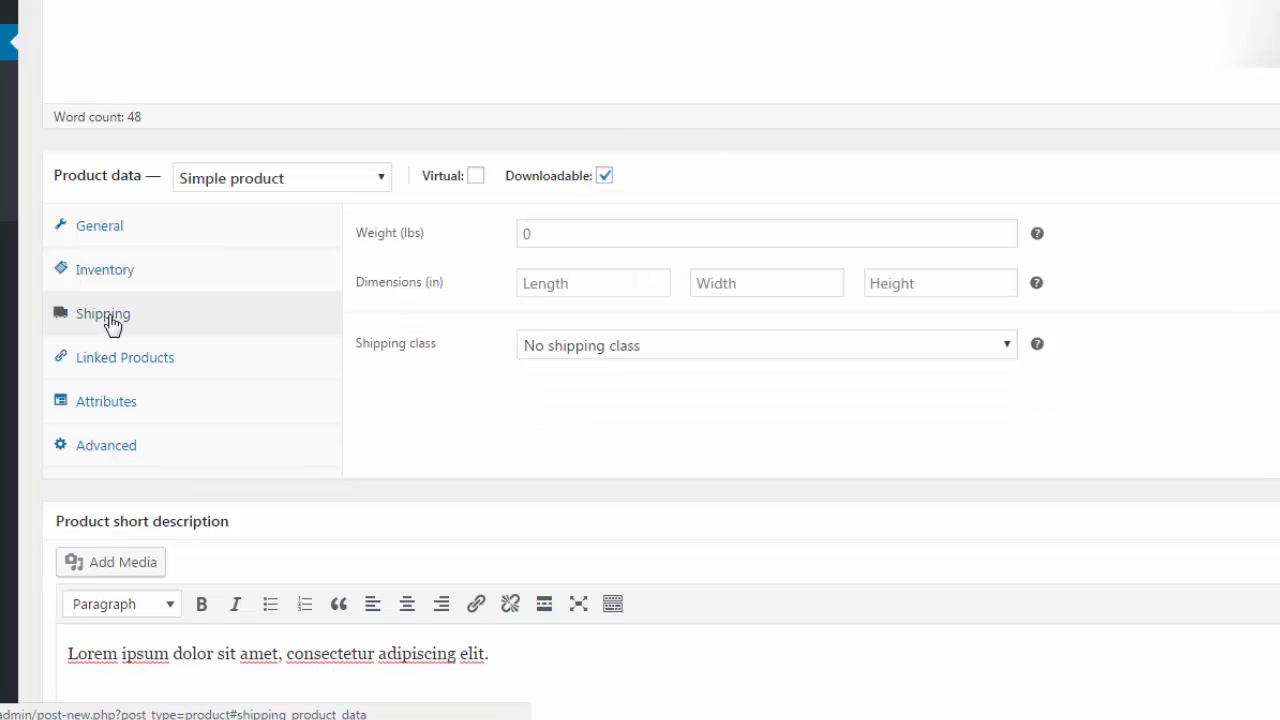
pyautogui.click(543, 235)
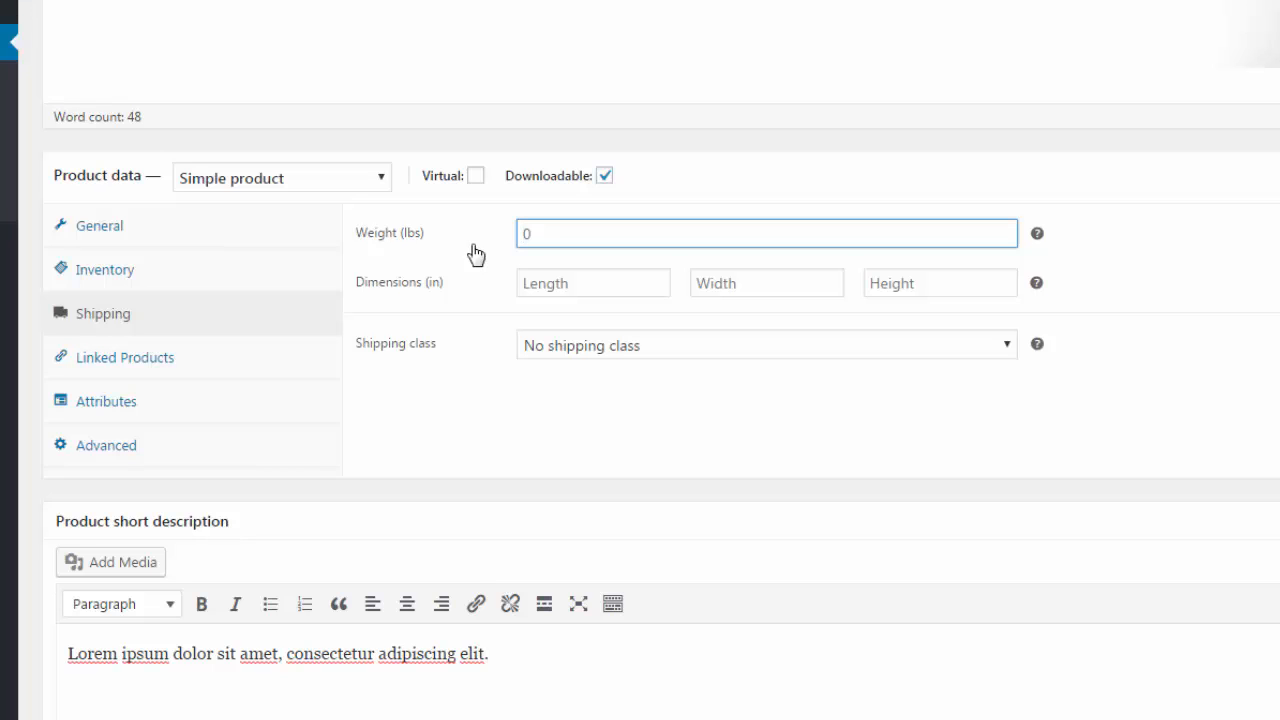
pyautogui.write('1.5')
pyautogui.click(594, 283)
pyautogui.write('12')
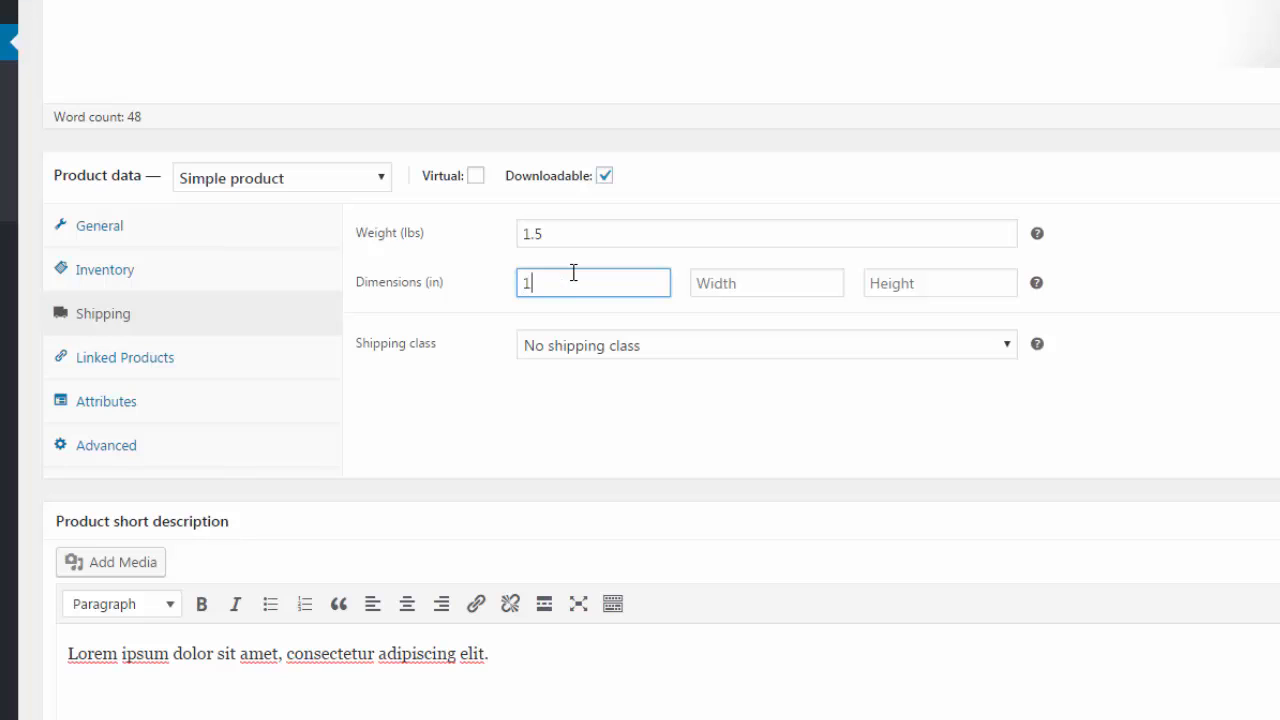
pyautogui.click(750, 283)
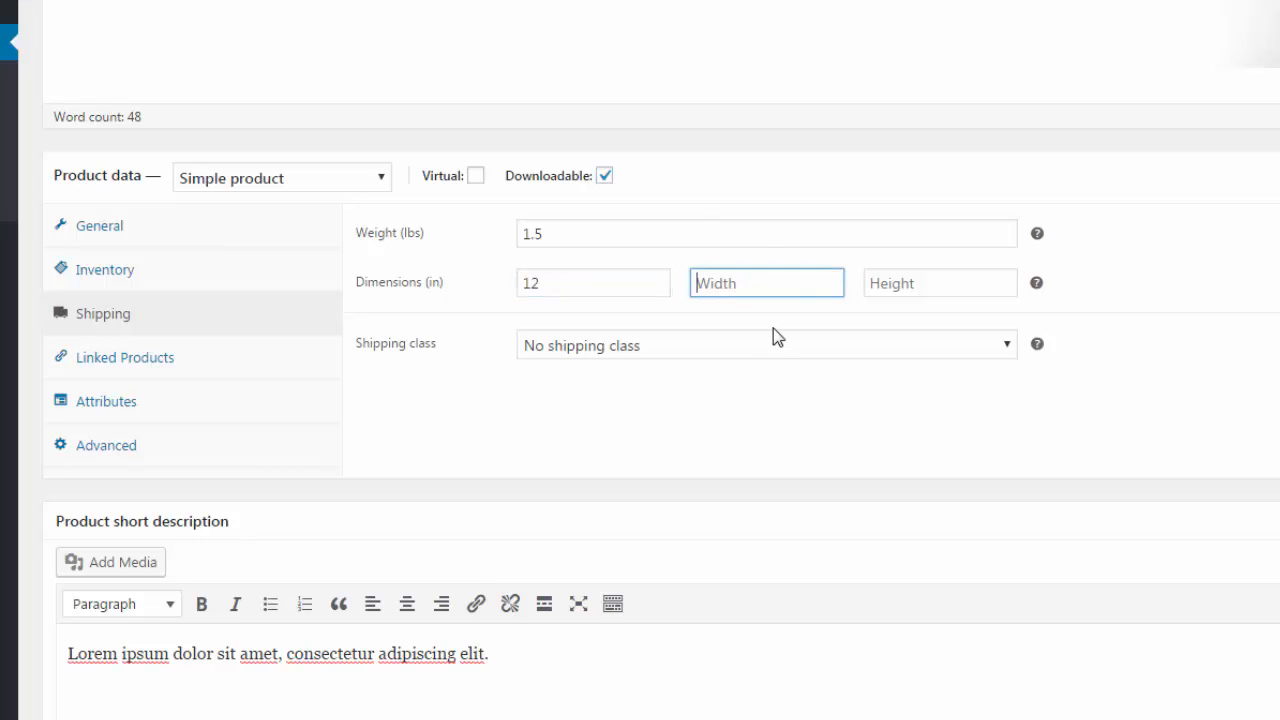
pyautogui.write('12')
pyautogui.click(910, 285)
pyautogui.write('2')
pyautogui.press('Tab')
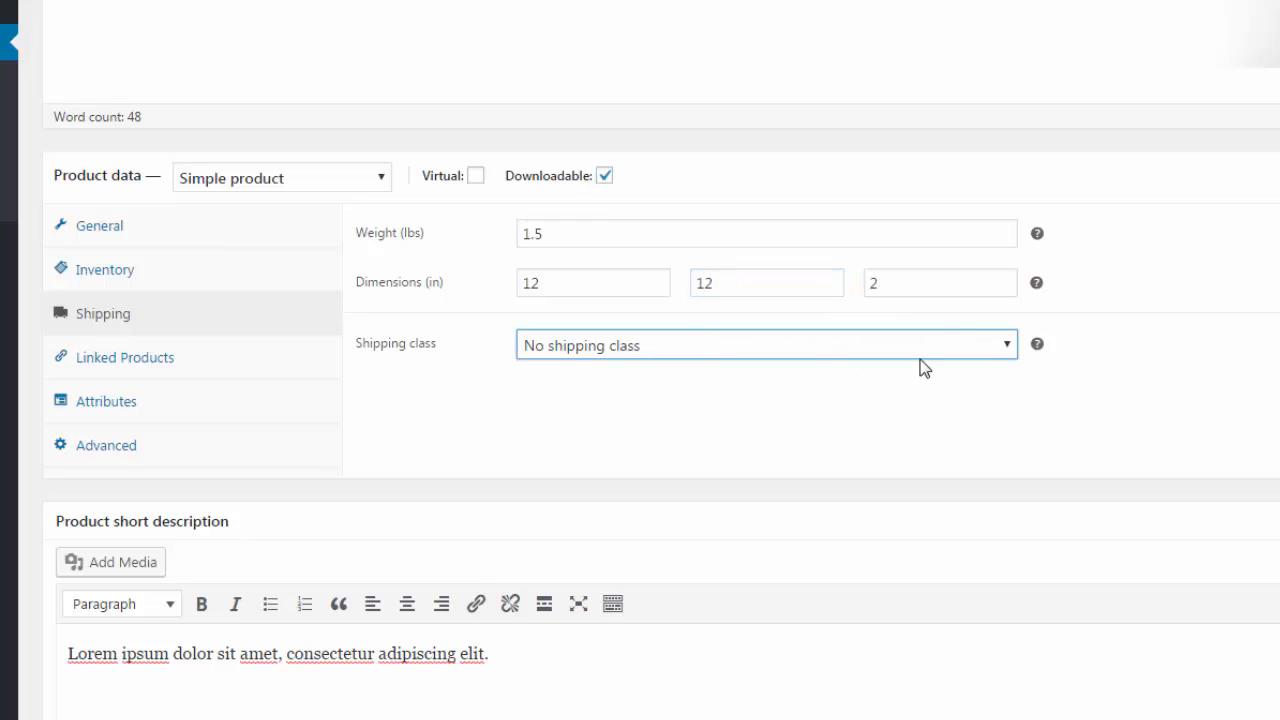
pyautogui.click(1002, 345)
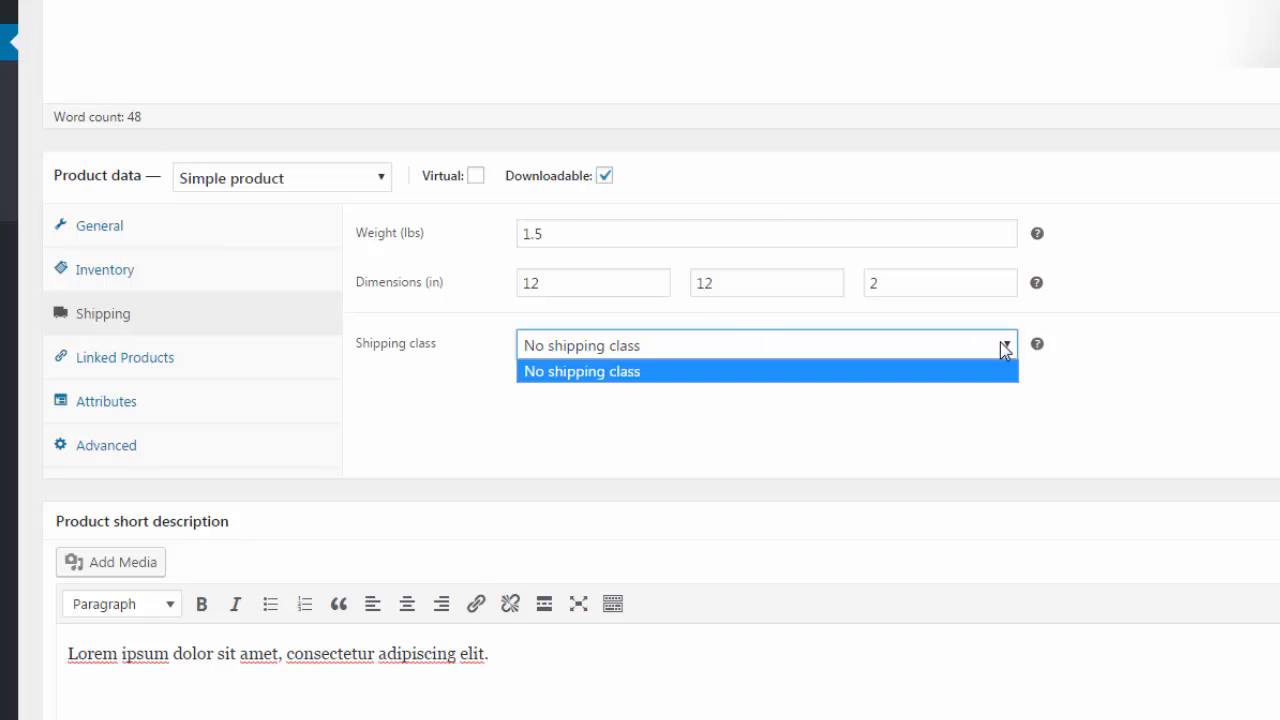
pyautogui.click(1004, 346)
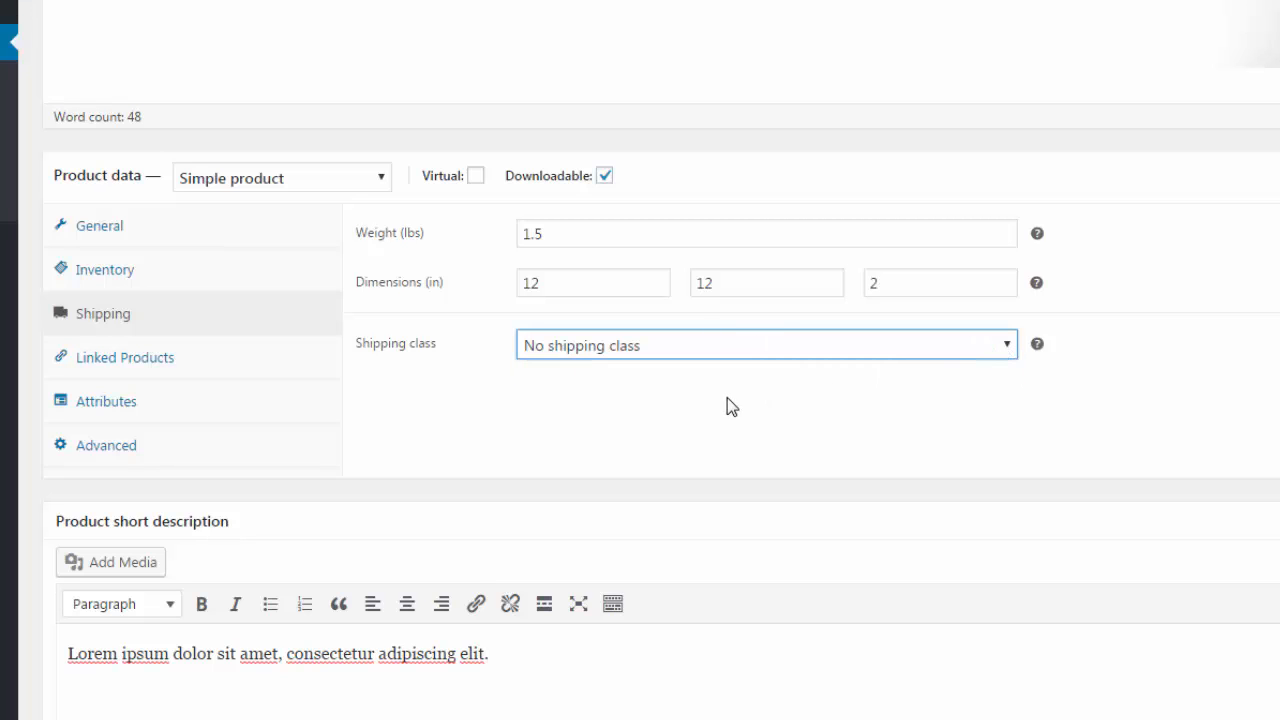
# Step: Review the product's linked products, attributes and advanced settings
pyautogui.click(132, 360)
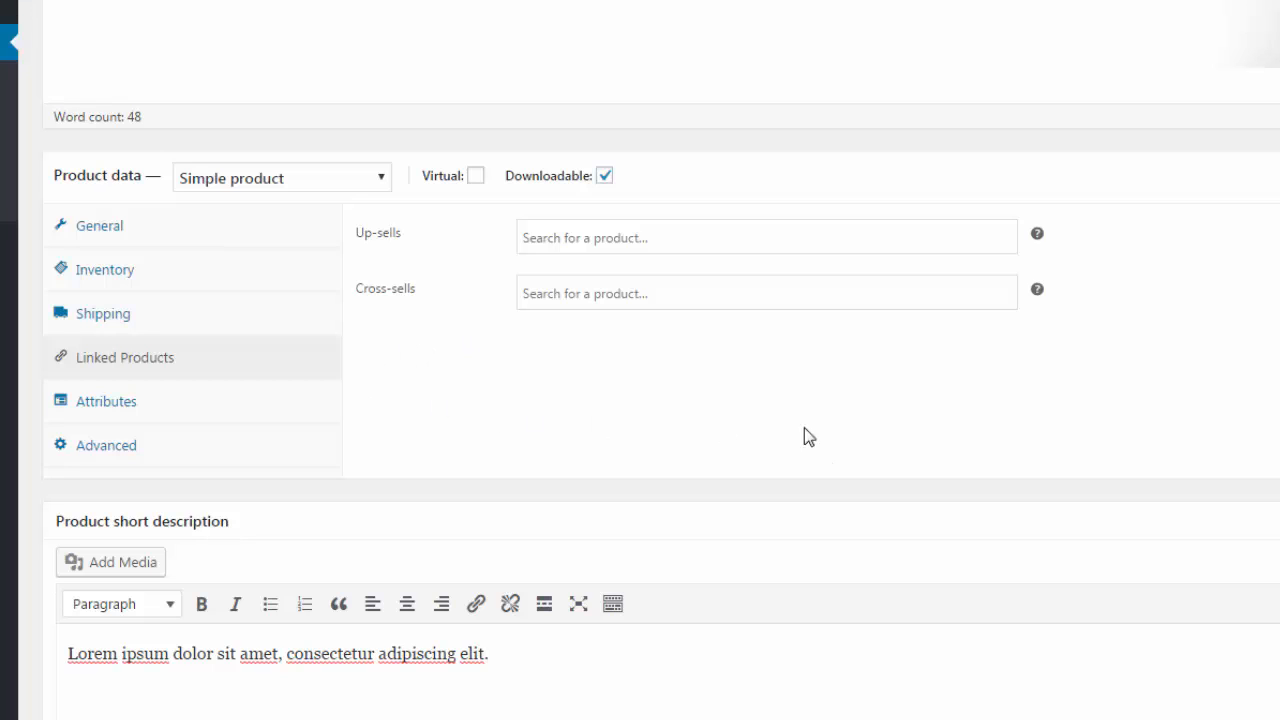
pyautogui.click(104, 400)
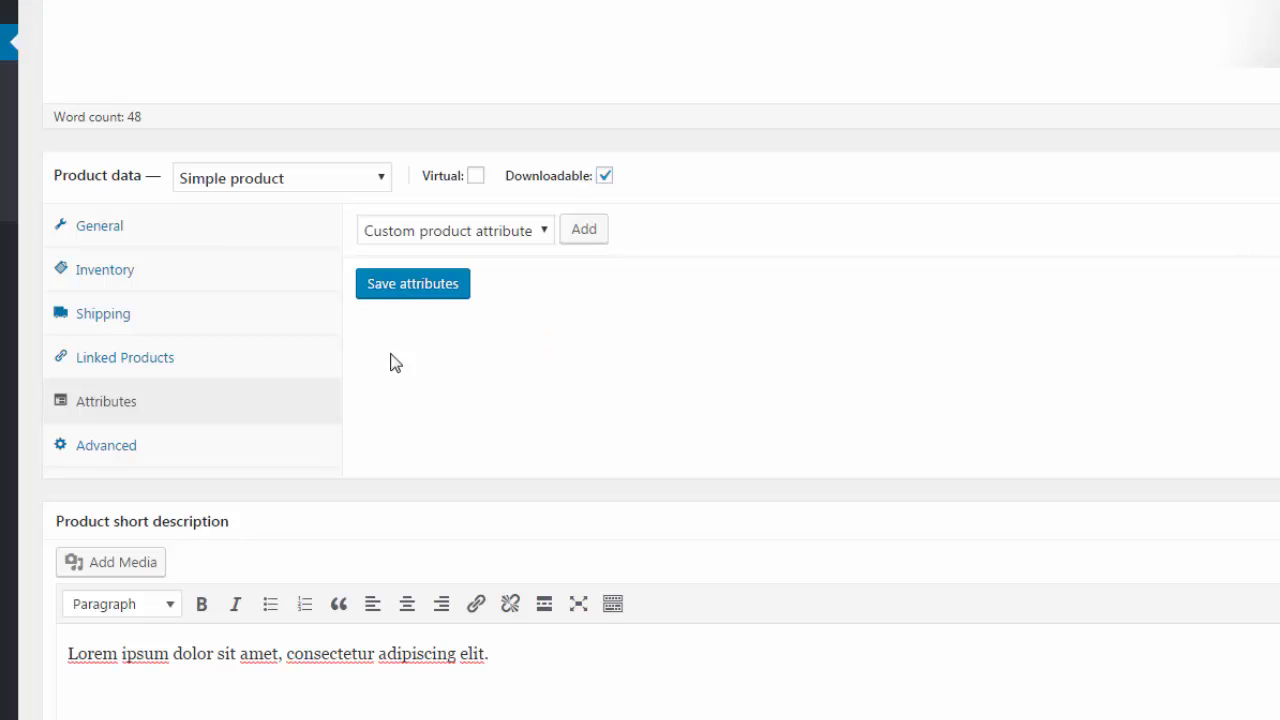
pyautogui.click(149, 450)
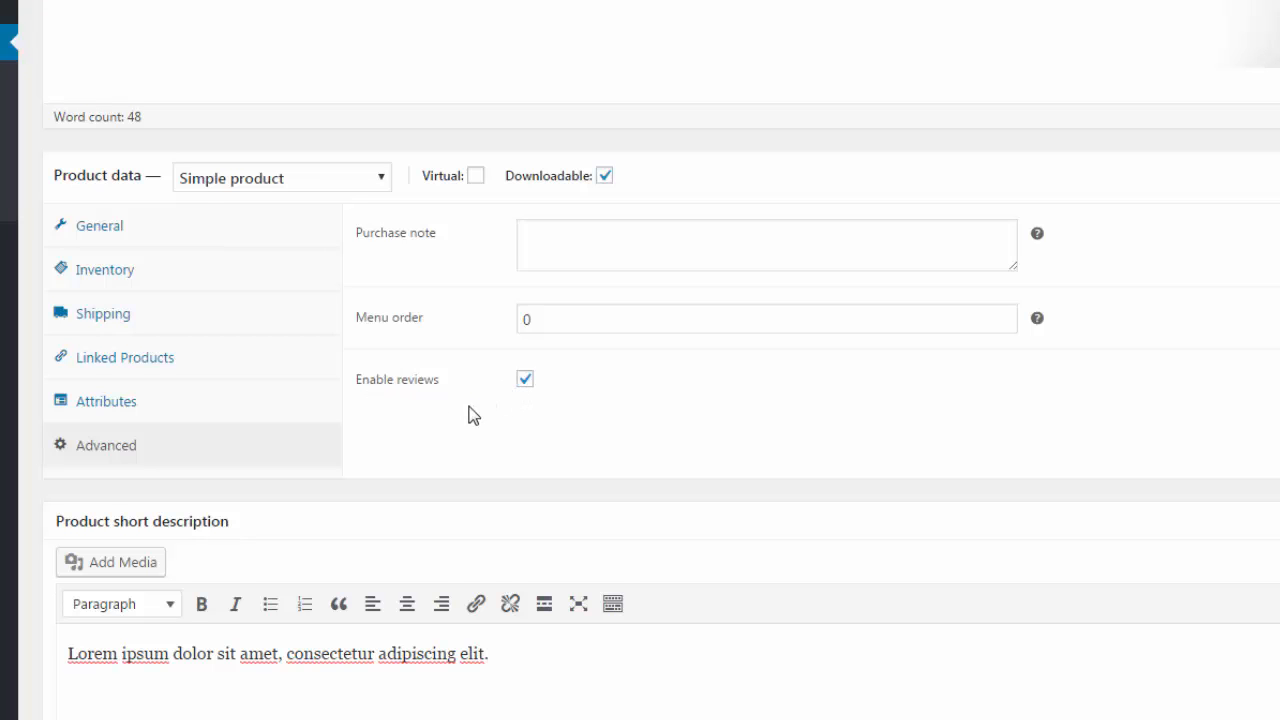
# Step: Add a new product category named Dresses without a parent category
pyautogui.scroll(3, 471, 441)
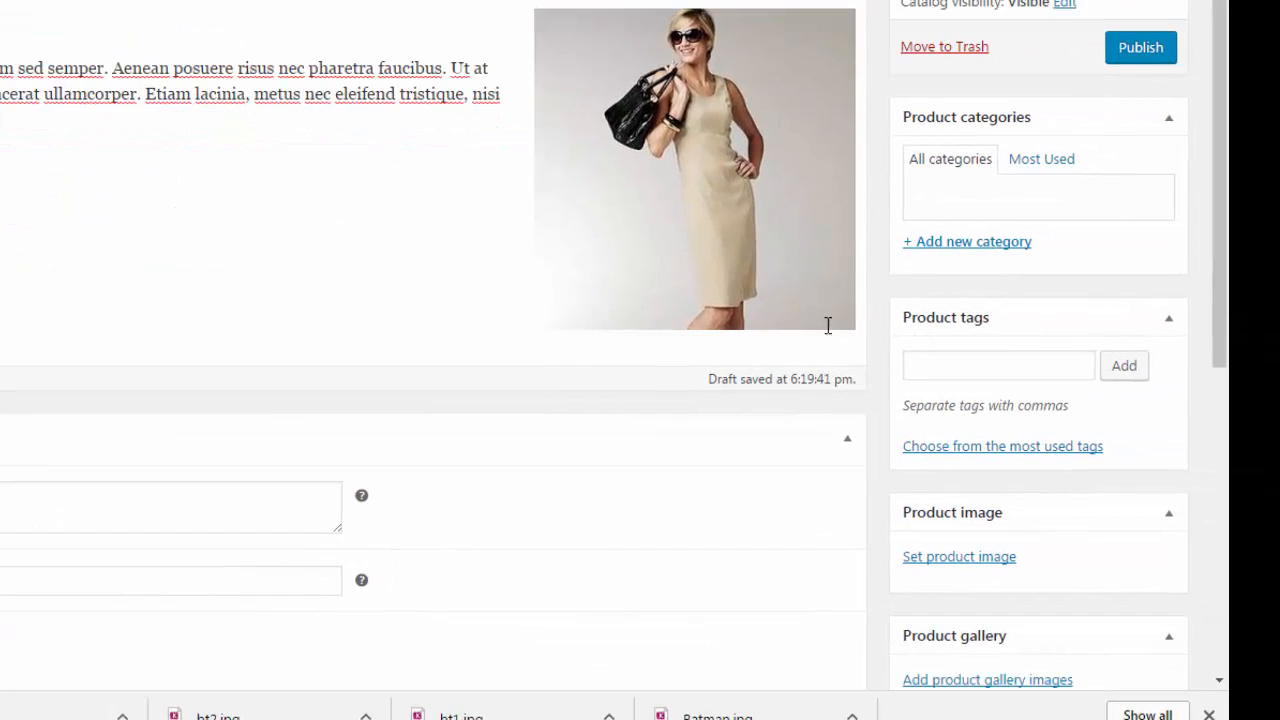
pyautogui.click(957, 252)
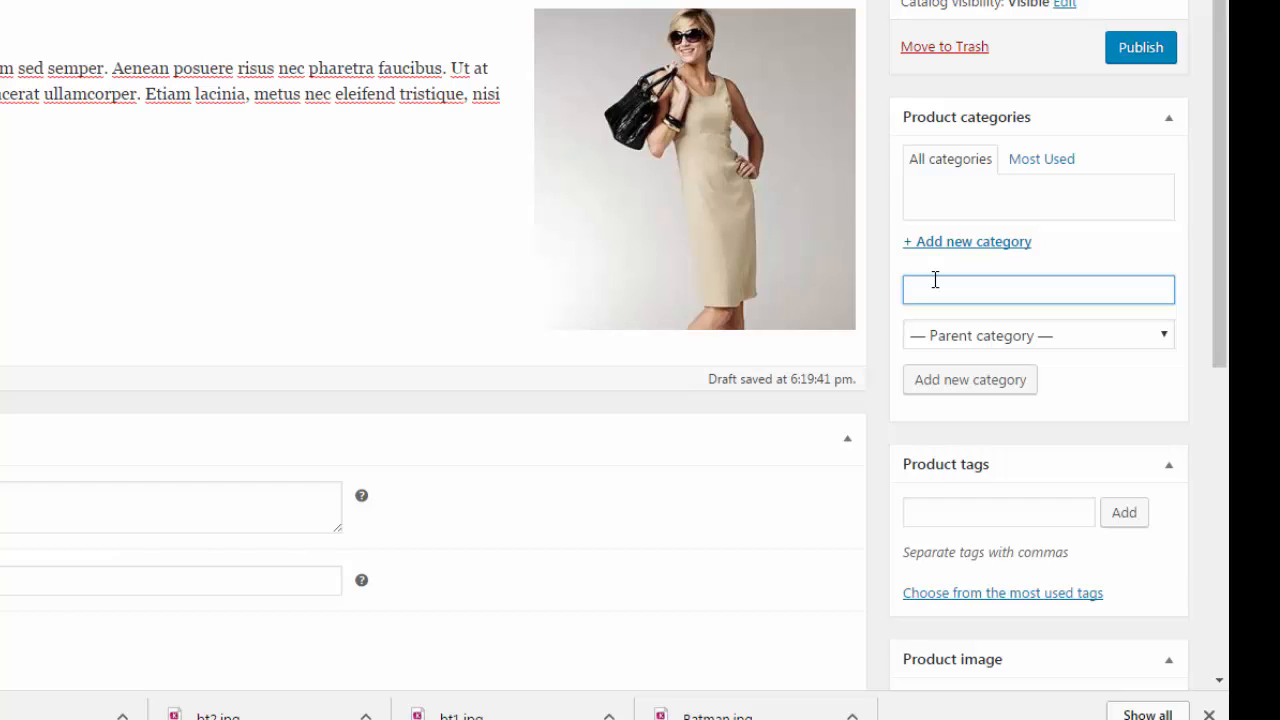
pyautogui.write('Dresses')
pyautogui.click(1101, 392)
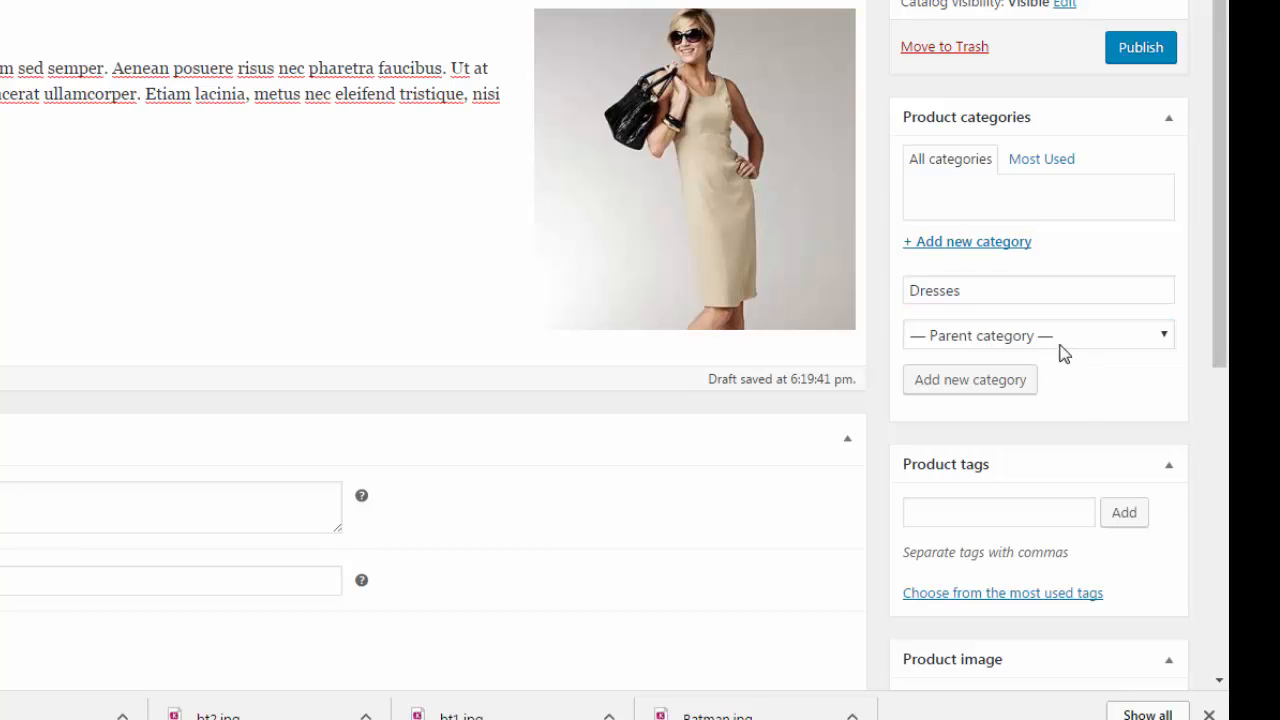
pyautogui.click(1030, 389)
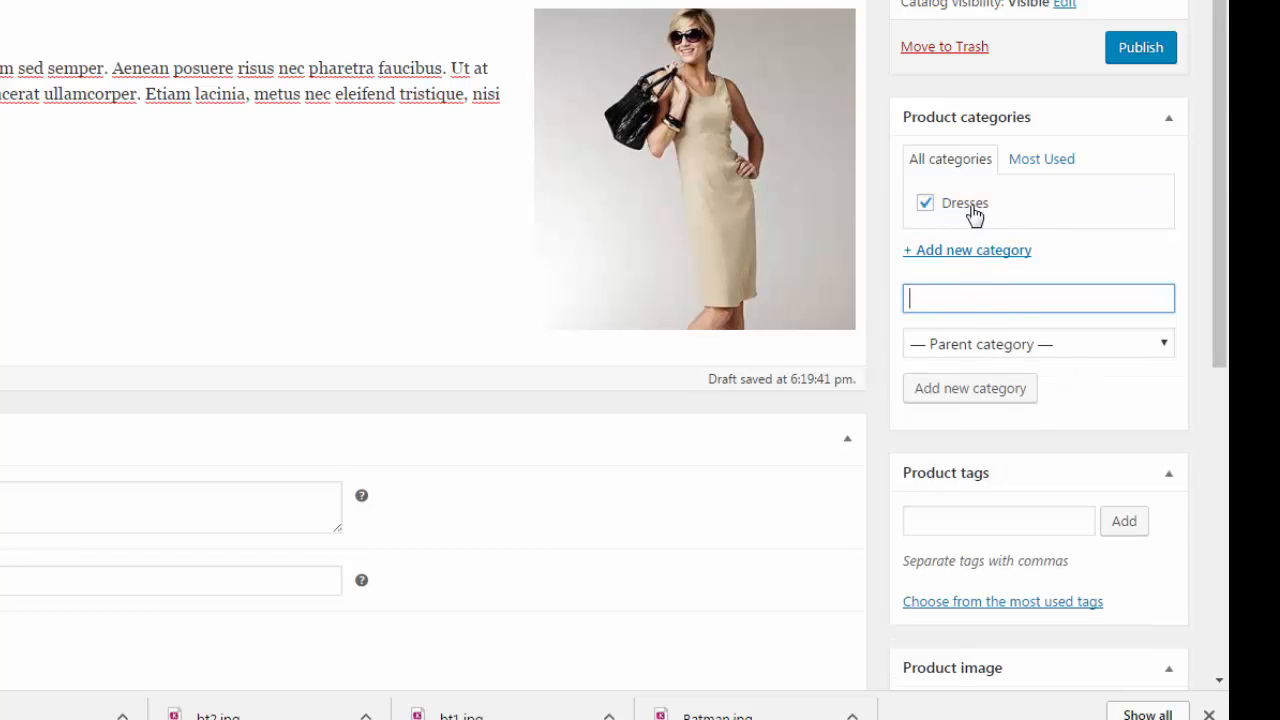
# Step: Switch to Keyword Tool at keywordtool.io and search Google keyword suggestions for "dresses" on google.com in English to find product tags
pyautogui.scroll(-3, 960, 450)
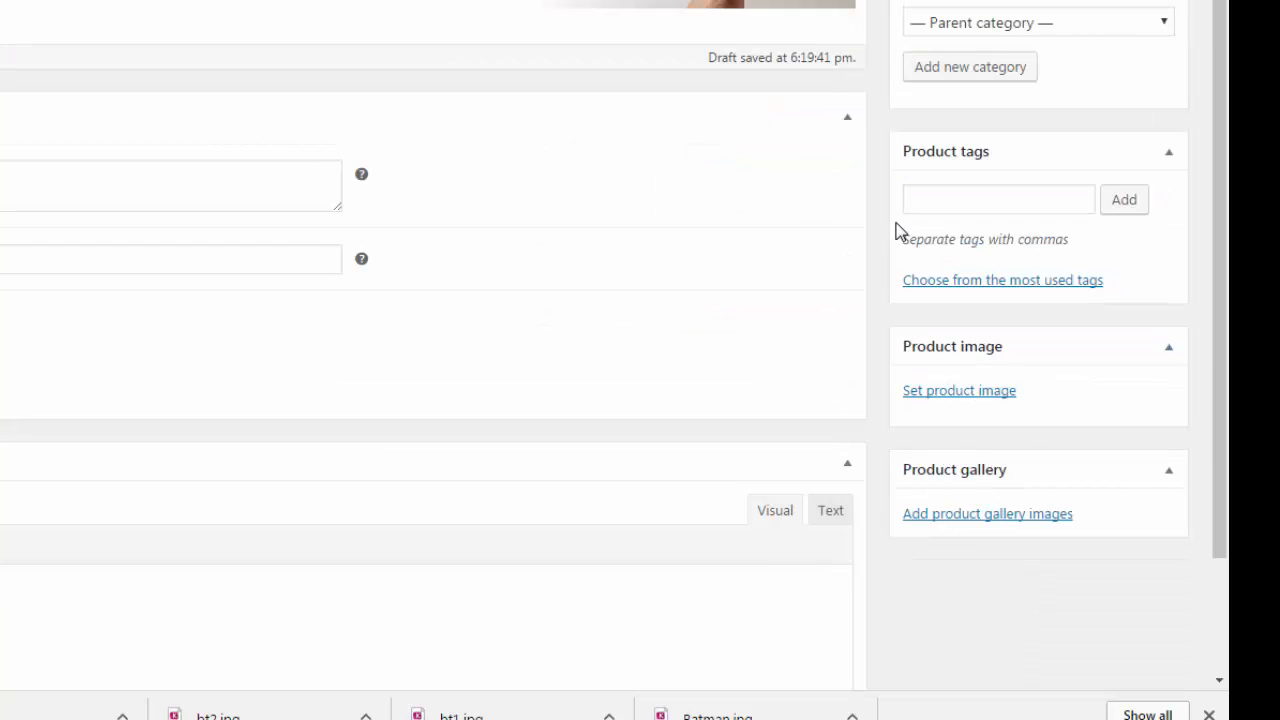
pyautogui.click(920, 203)
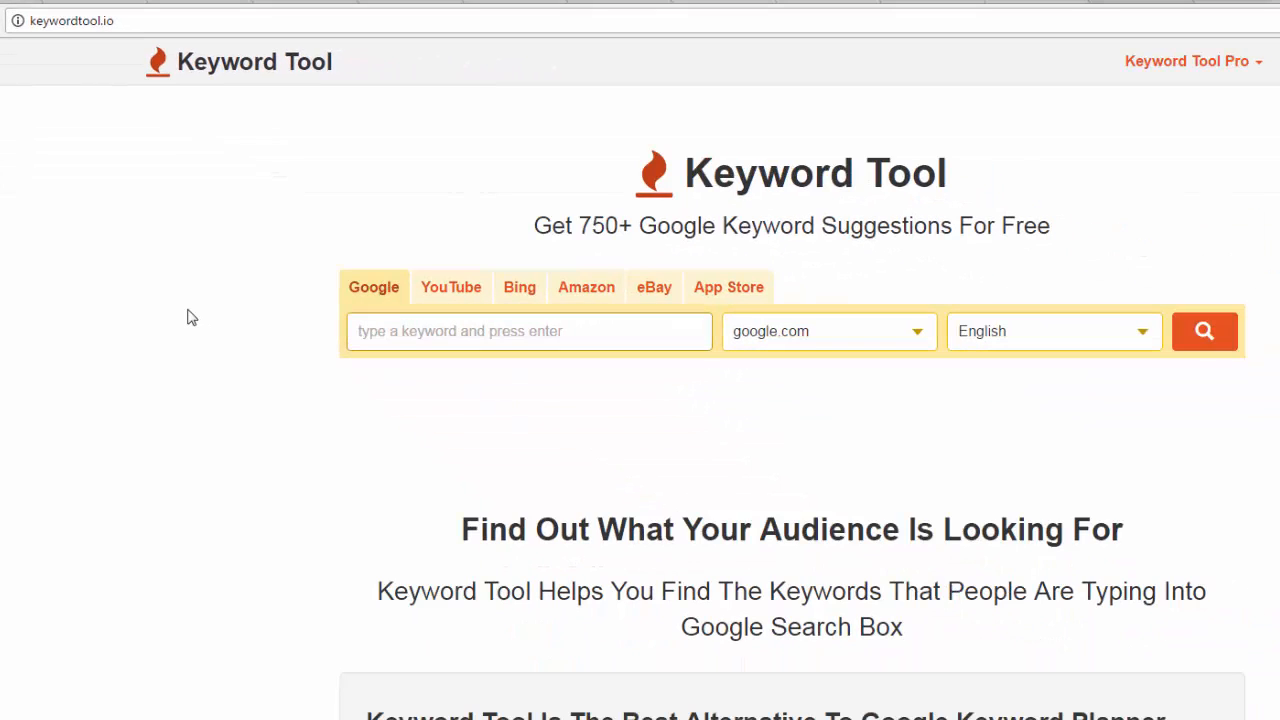
pyautogui.write('dress')
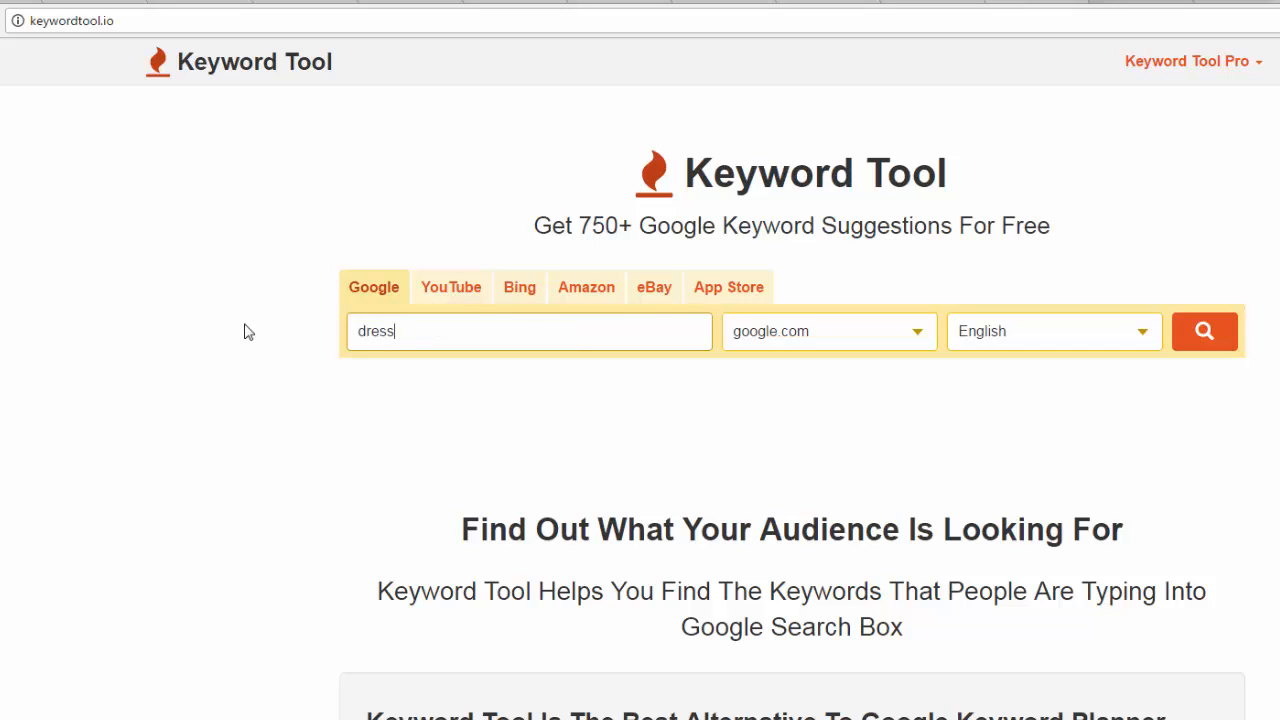
pyautogui.write('es')
pyautogui.click(1212, 338)
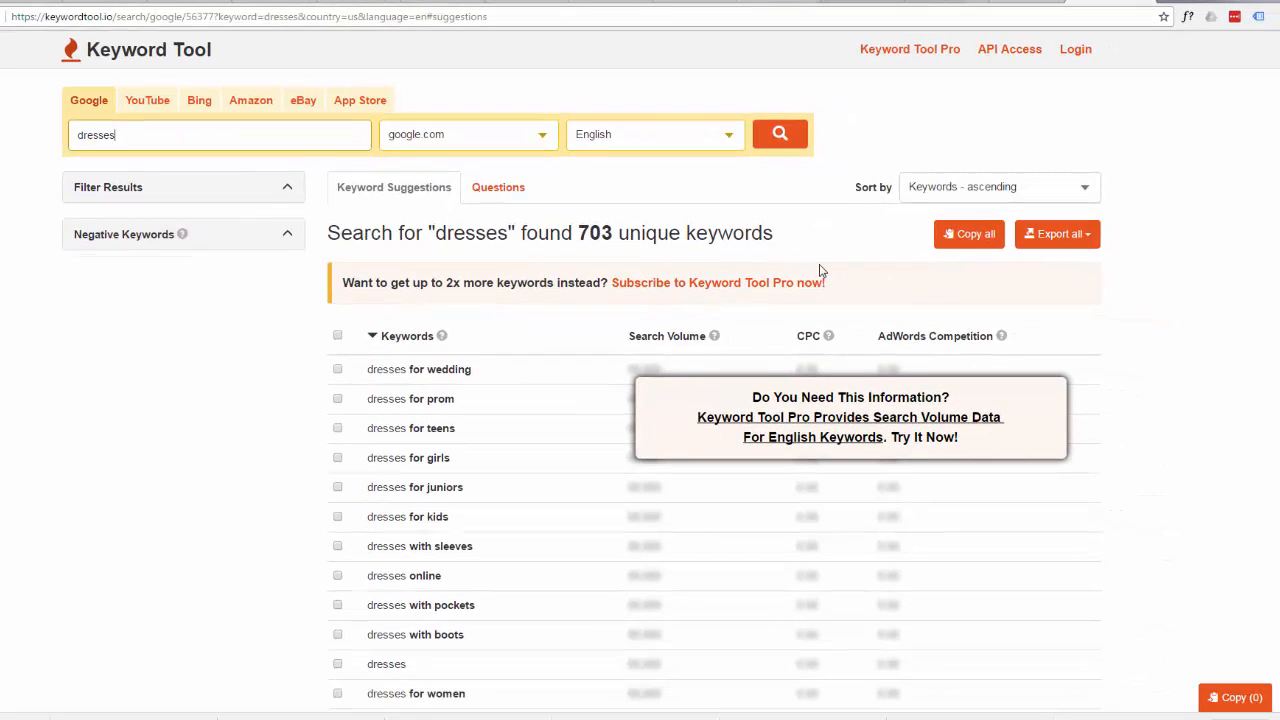
# Step: Select the suggestions dresses for wedding, for prom, for teens, for girls, online, with boots, for women and at macys
pyautogui.scroll(-2, 295, 421)
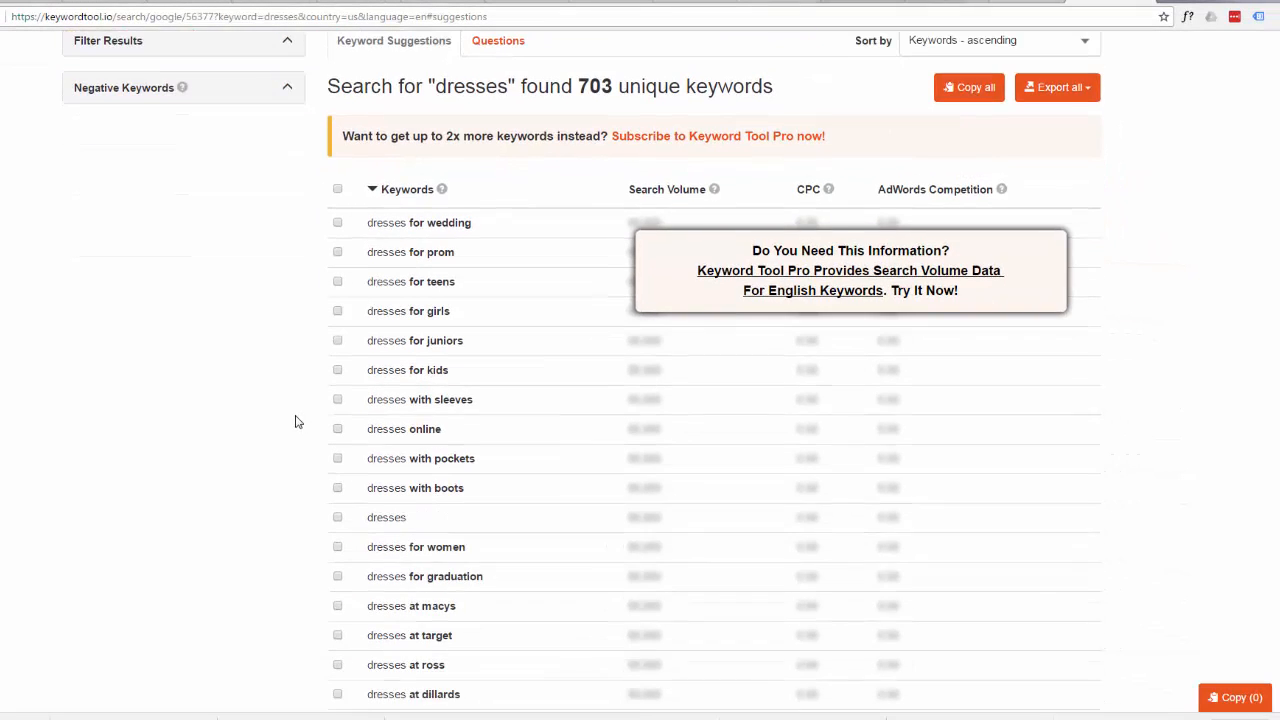
pyautogui.scroll(-1, 295, 421)
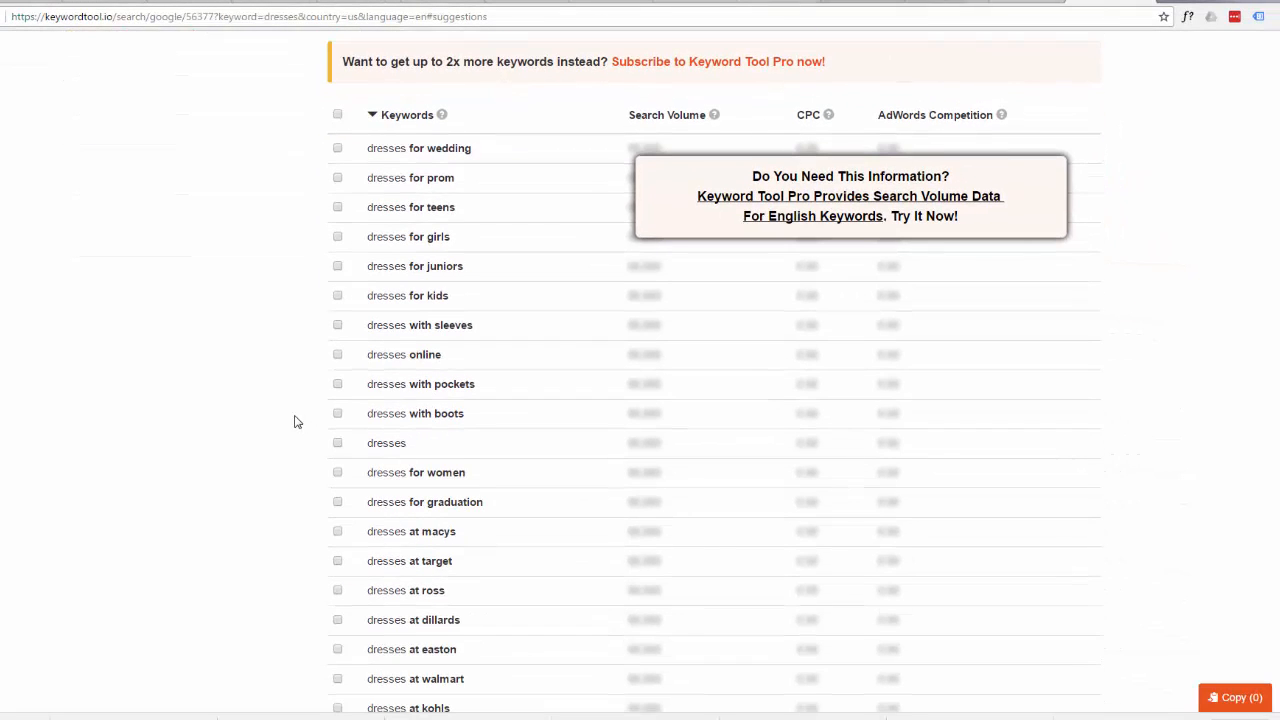
pyautogui.scroll(2, 295, 421)
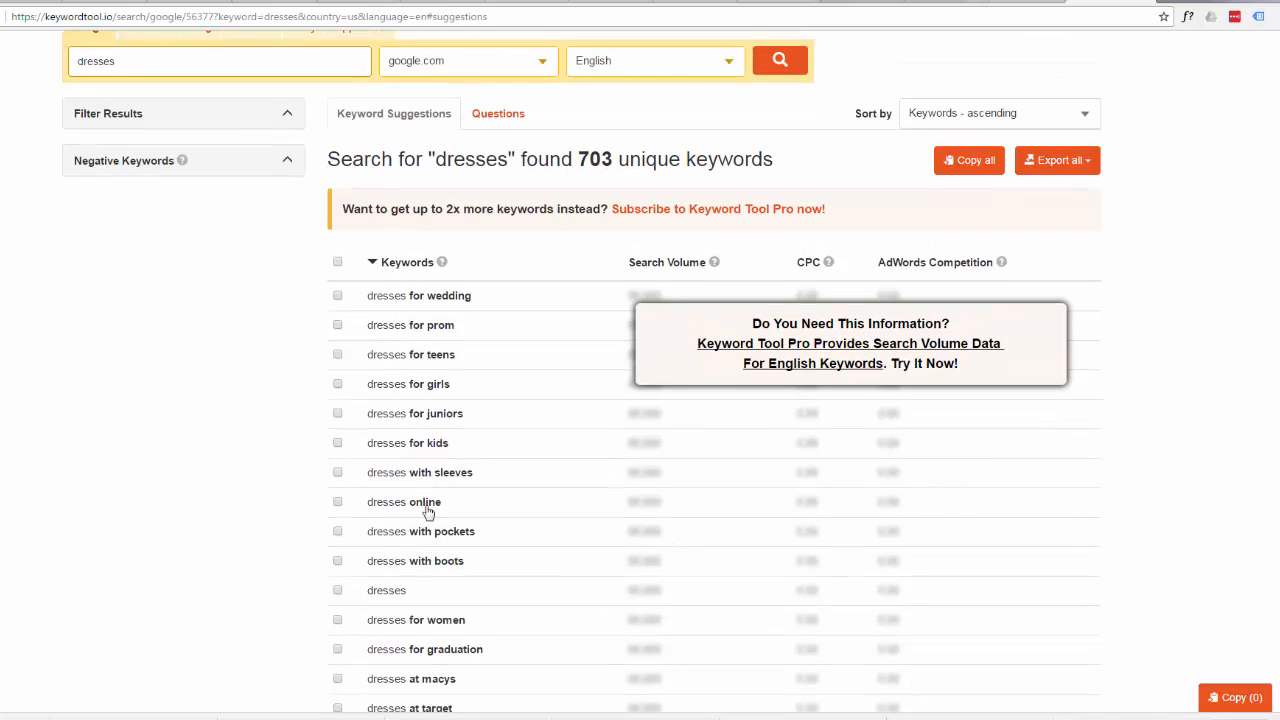
pyautogui.scroll(-1, 228, 462)
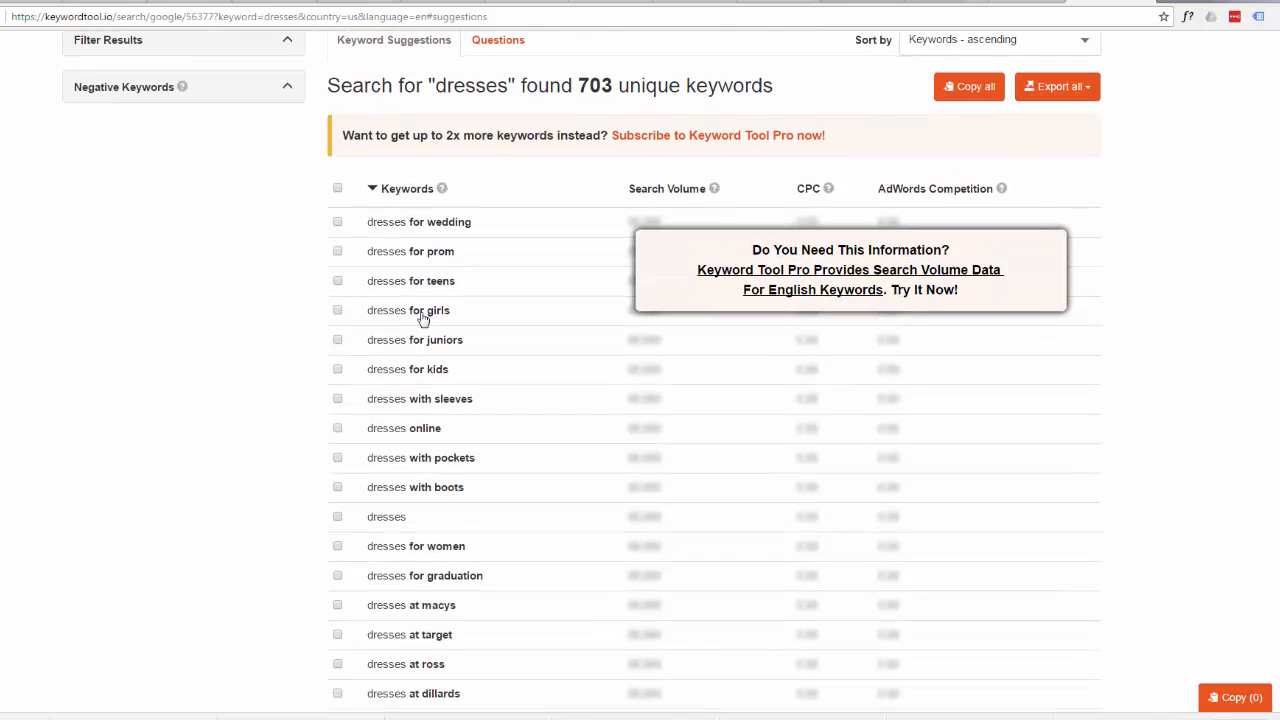
pyautogui.click(337, 222)
pyautogui.click(337, 251)
pyautogui.click(337, 281)
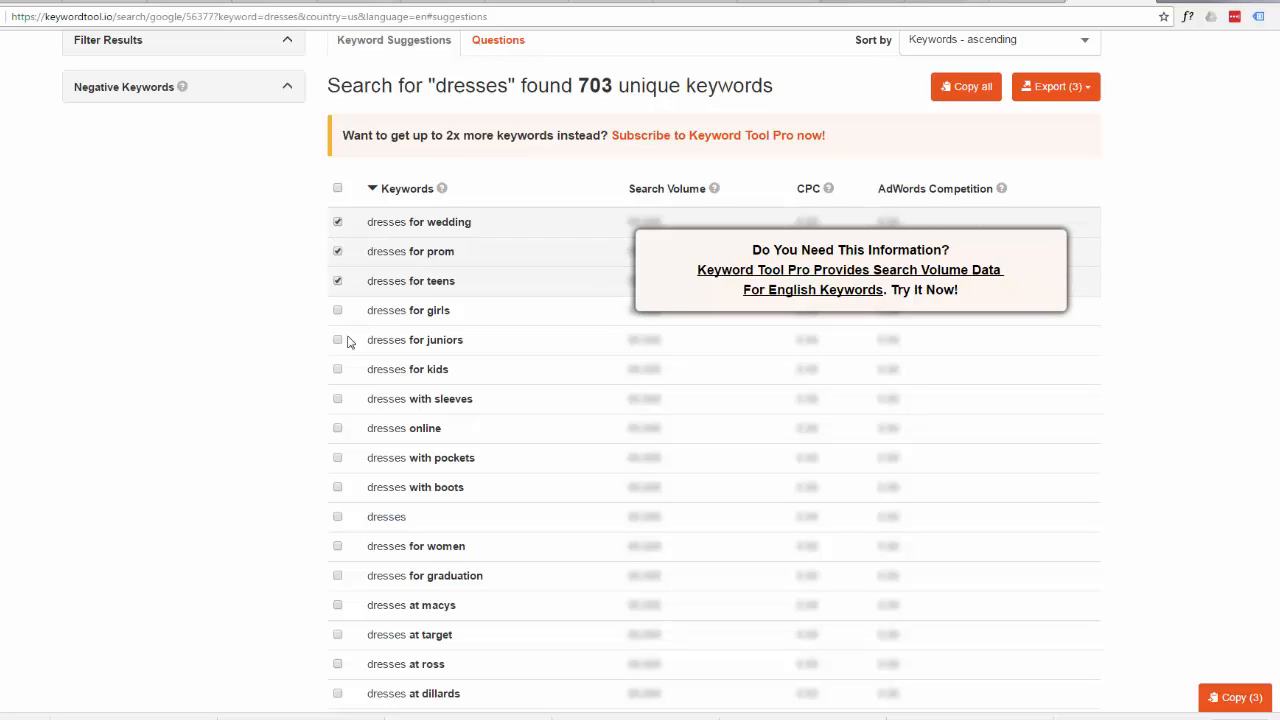
pyautogui.click(338, 312)
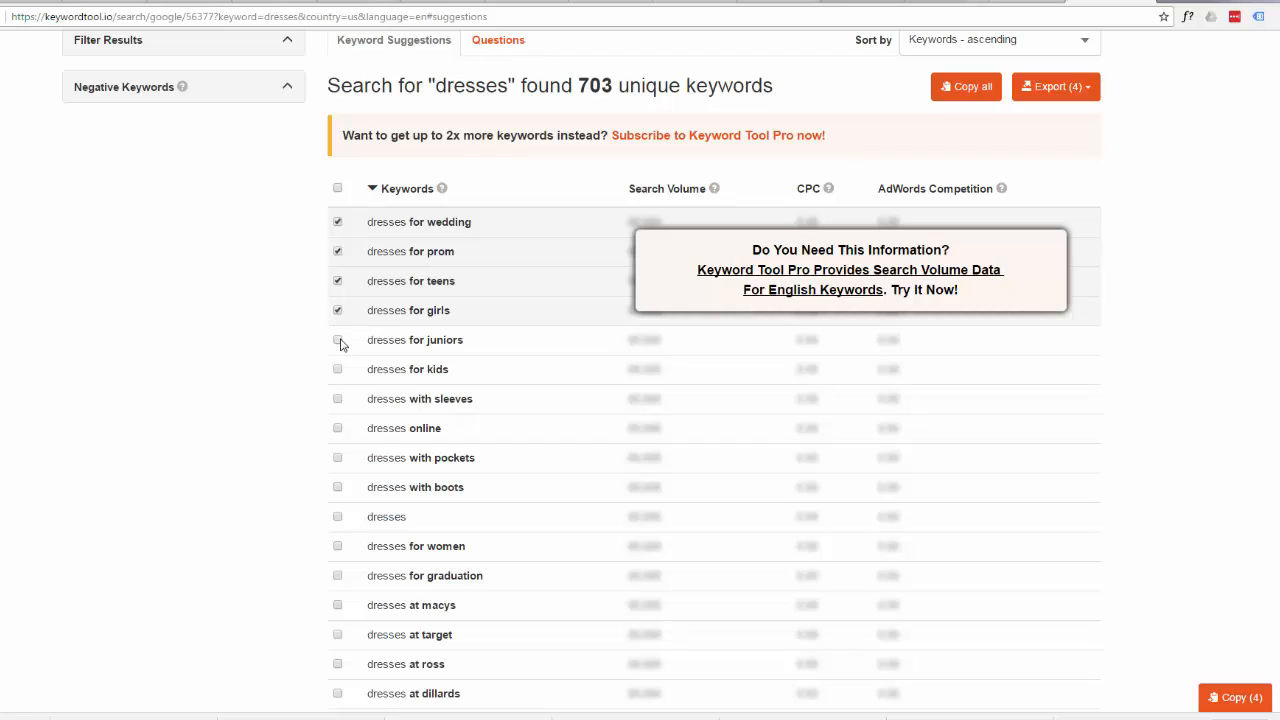
pyautogui.click(338, 430)
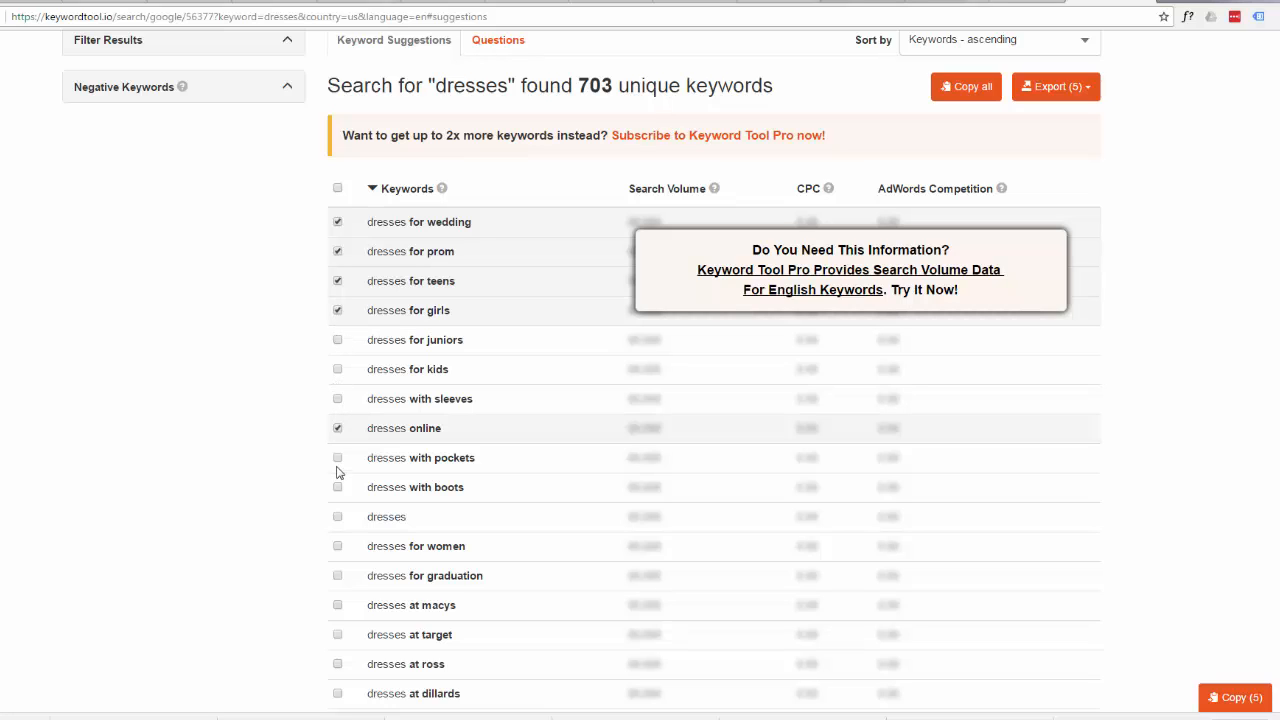
pyautogui.click(337, 488)
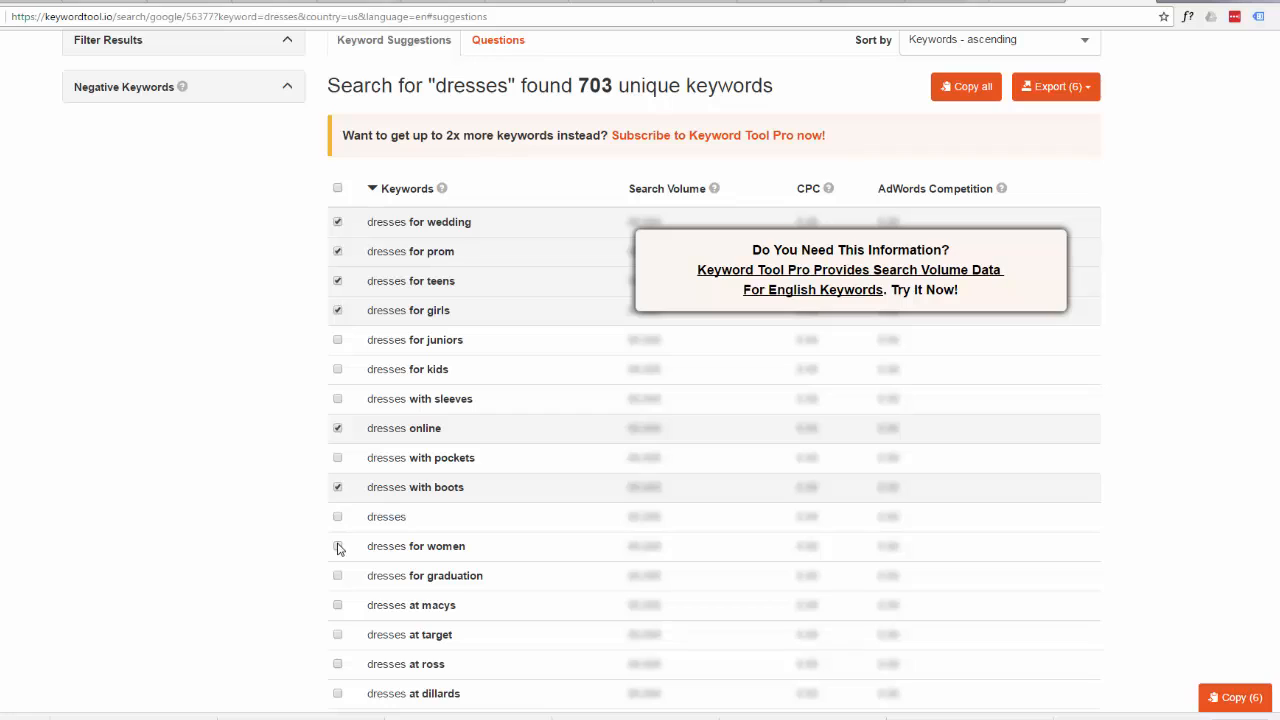
pyautogui.click(338, 547)
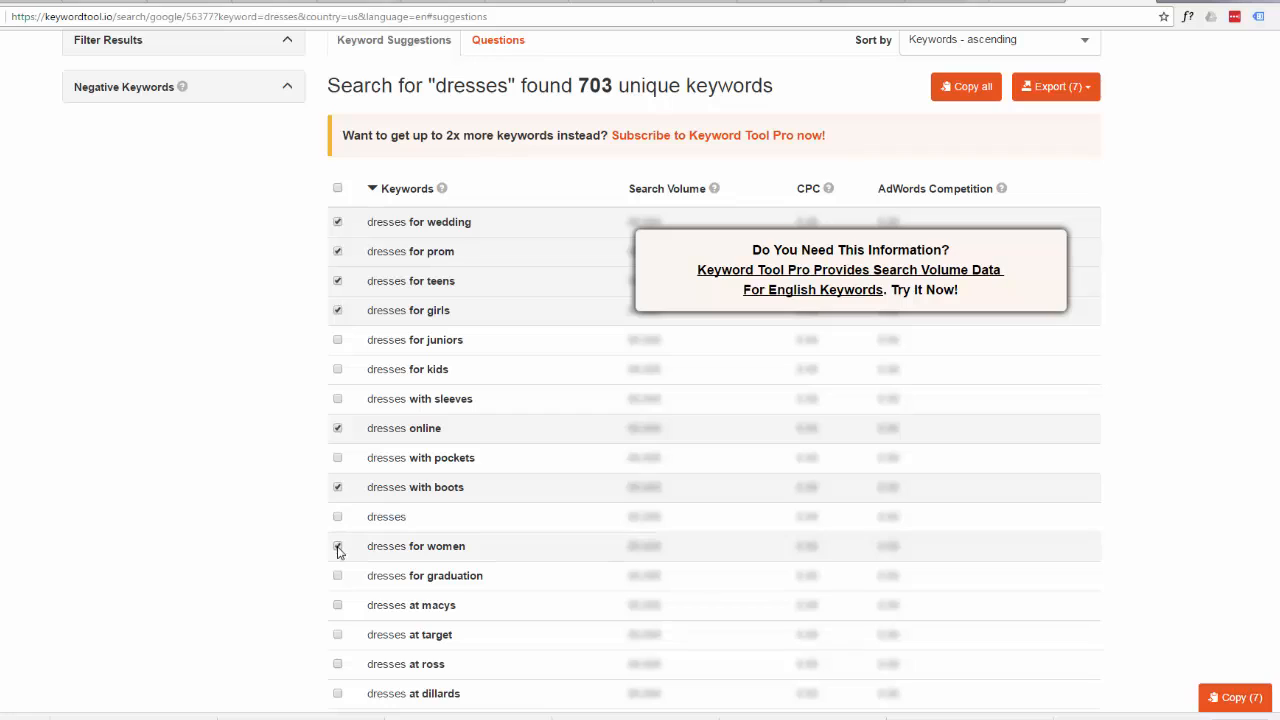
pyautogui.click(338, 605)
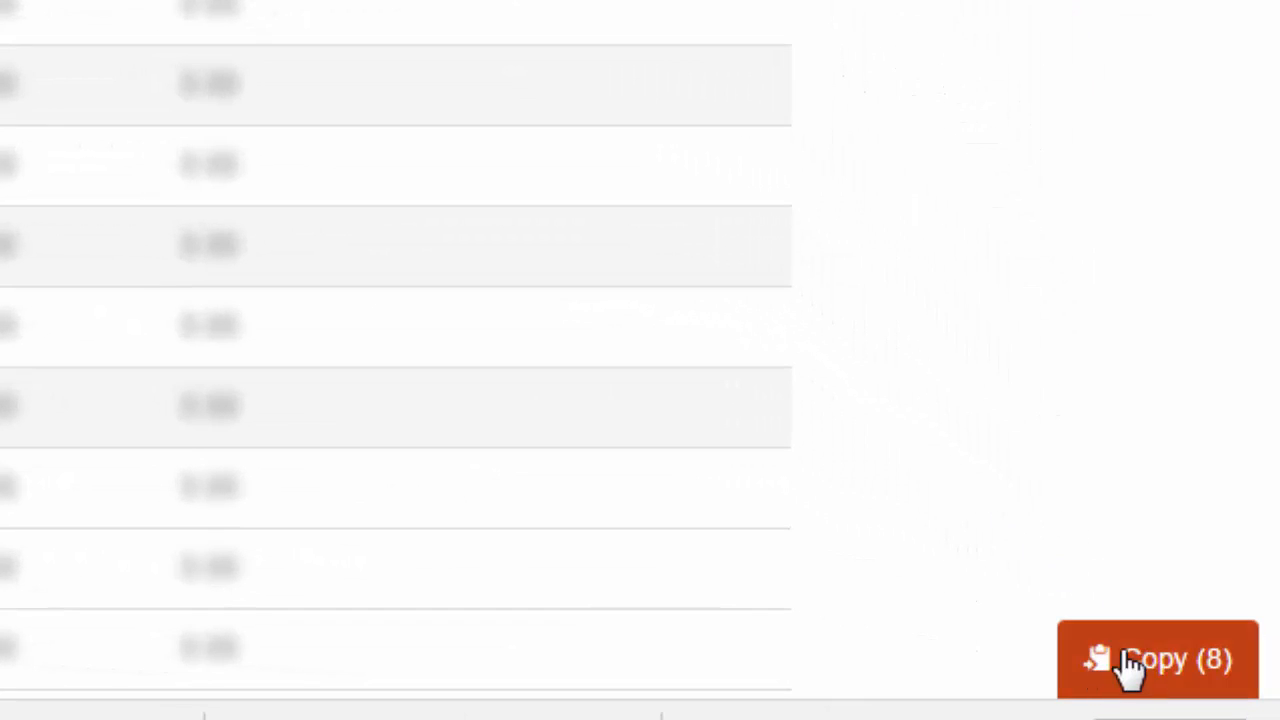
# Step: Copy the eight selected keywords and paste them into a blank Notepad document
pyautogui.click(1175, 676)
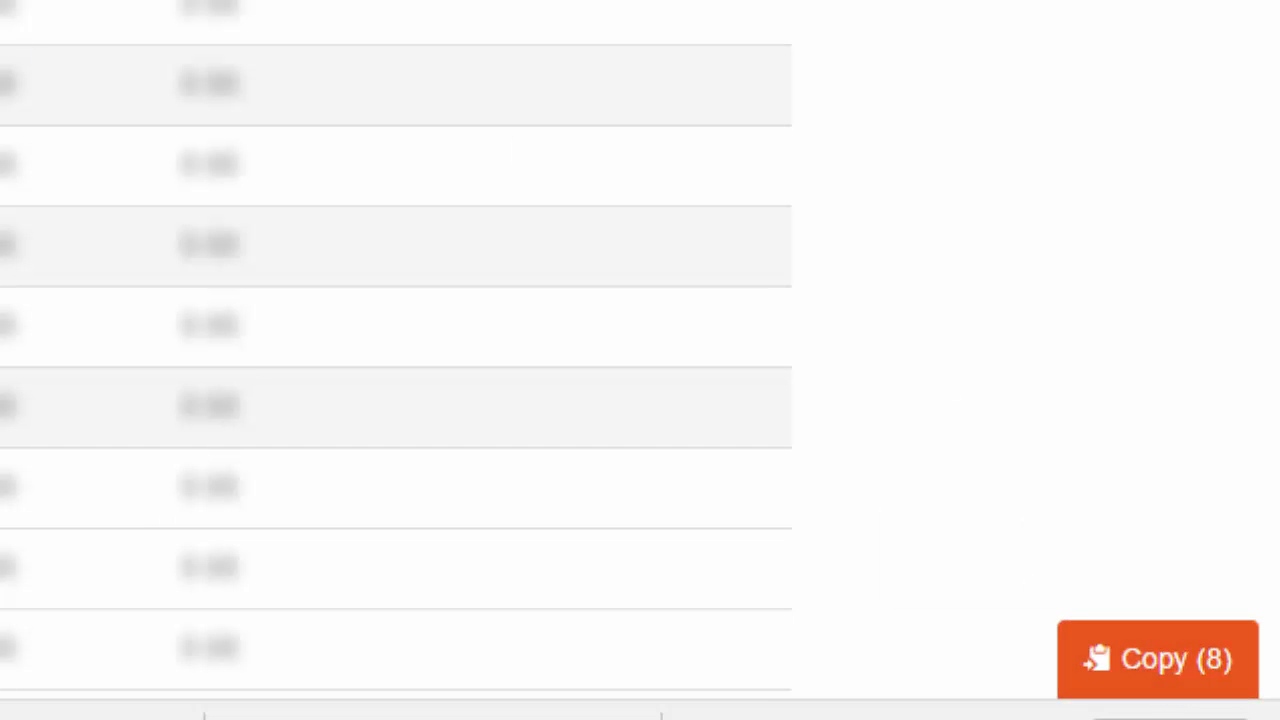
pyautogui.moveTo(1279, 28); pyautogui.dragTo(468, 29)
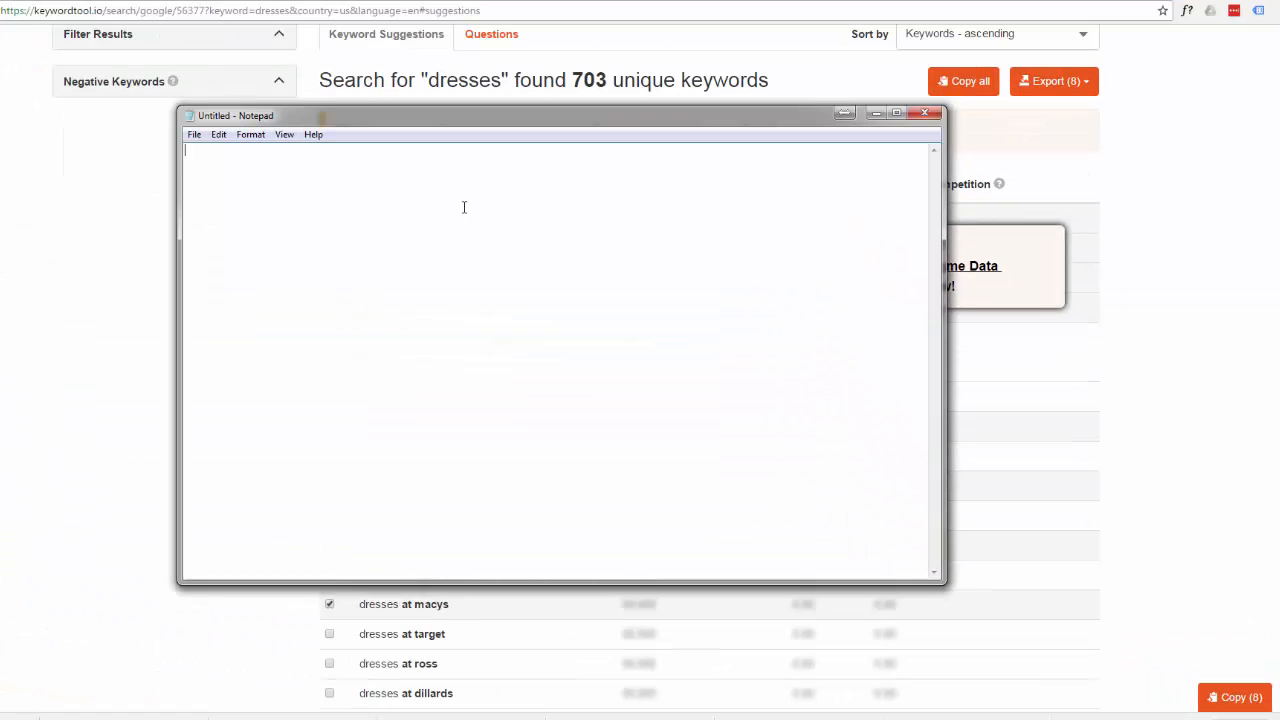
pyautogui.rightClick(237, 207)
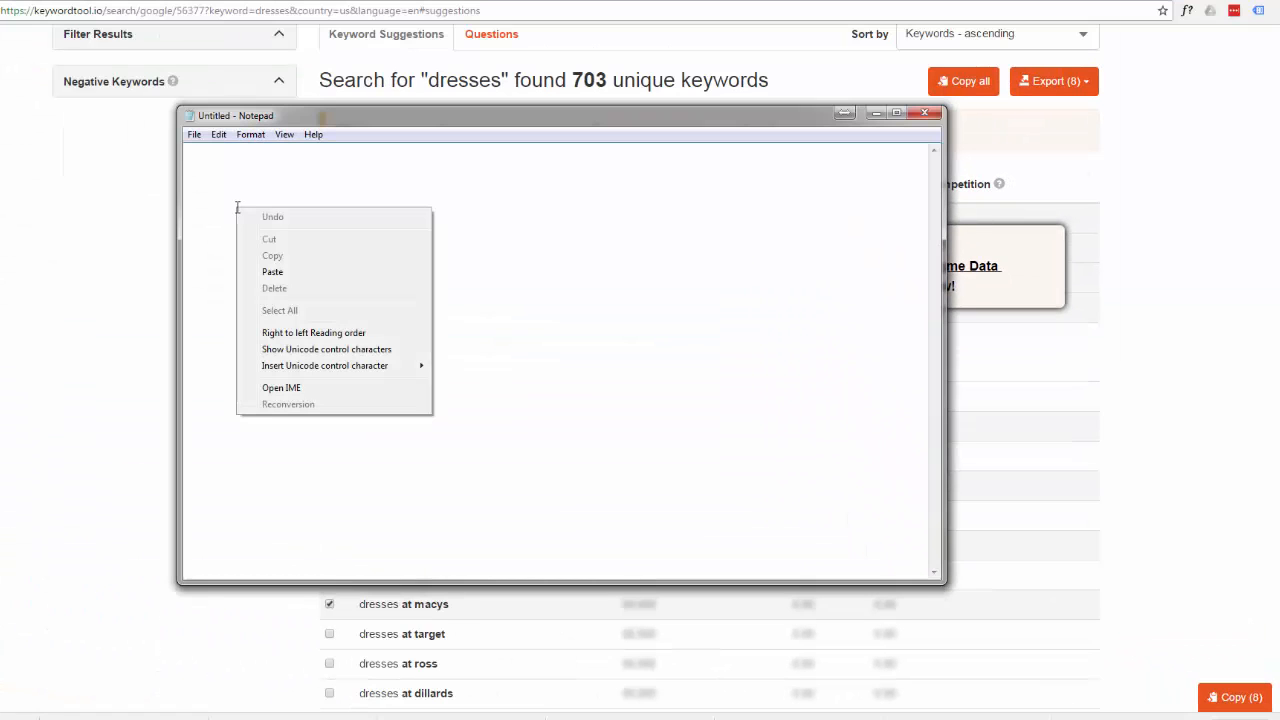
pyautogui.click(291, 272)
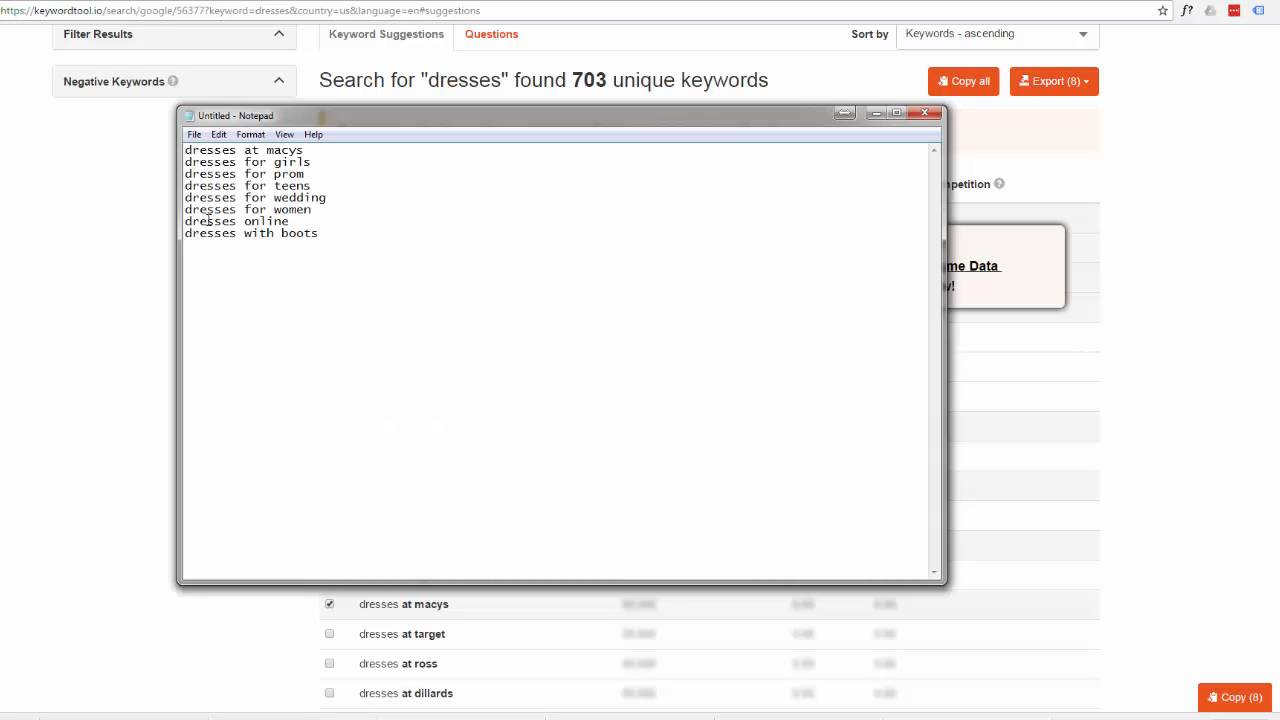
# Step: Append a comma to each of the eight keyword lines and select the whole list
pyautogui.click(320, 149)
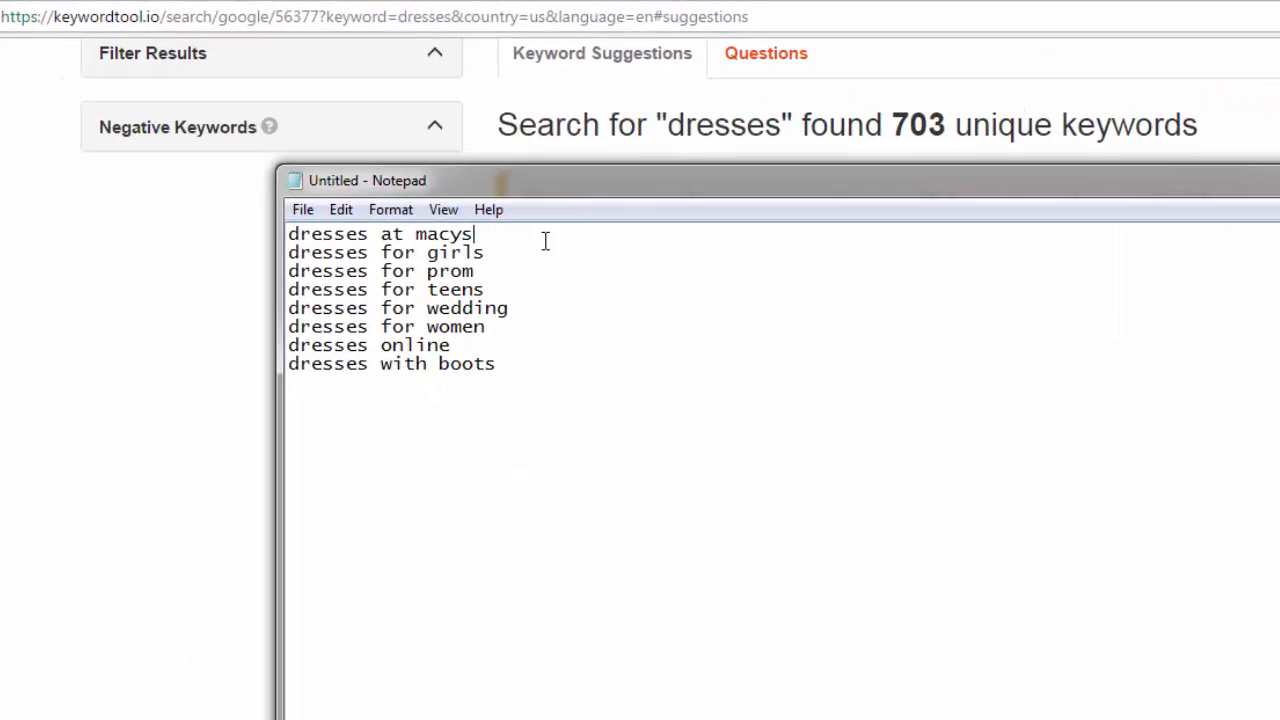
pyautogui.write(',')
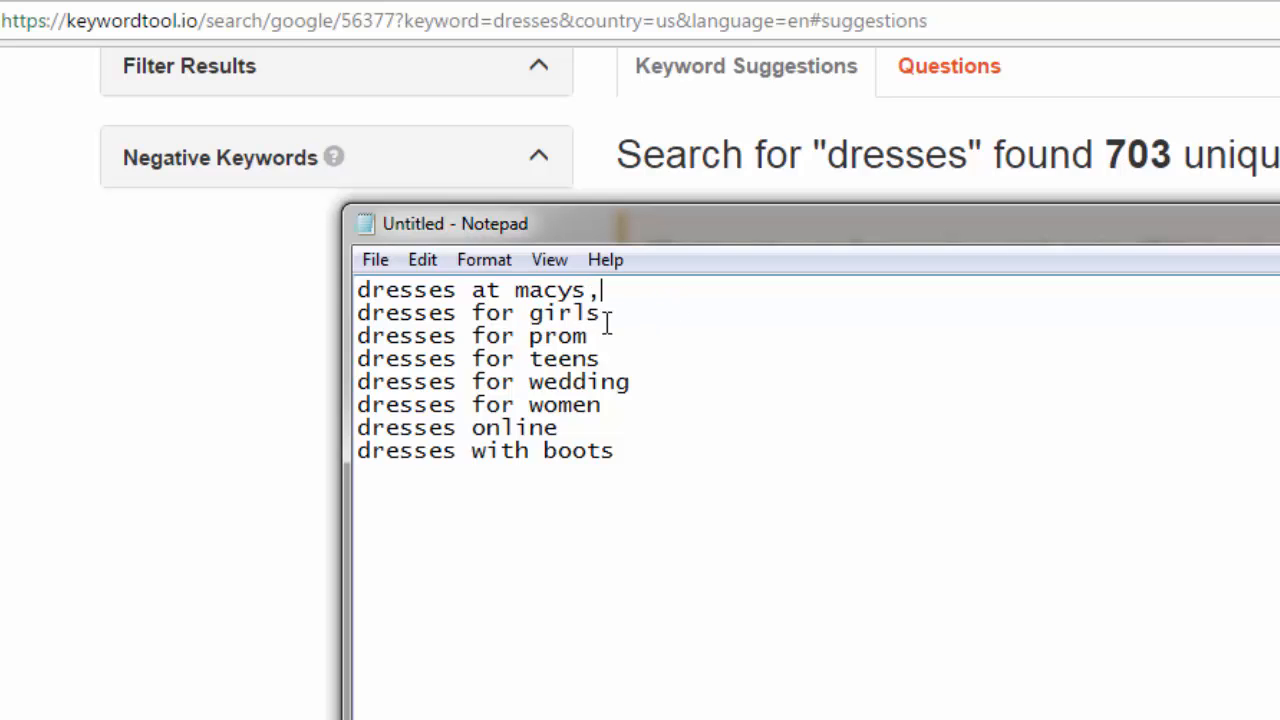
pyautogui.click(603, 314)
pyautogui.write(',')
pyautogui.click(591, 336)
pyautogui.write(',')
pyautogui.click(600, 358)
pyautogui.write(',')
pyautogui.click(632, 384)
pyautogui.write(',')
pyautogui.click(603, 405)
pyautogui.write(',')
pyautogui.click(563, 432)
pyautogui.write(',')
pyautogui.click(624, 450)
pyautogui.write(',')
pyautogui.moveTo(706, 486); pyautogui.dragTo(356, 286)
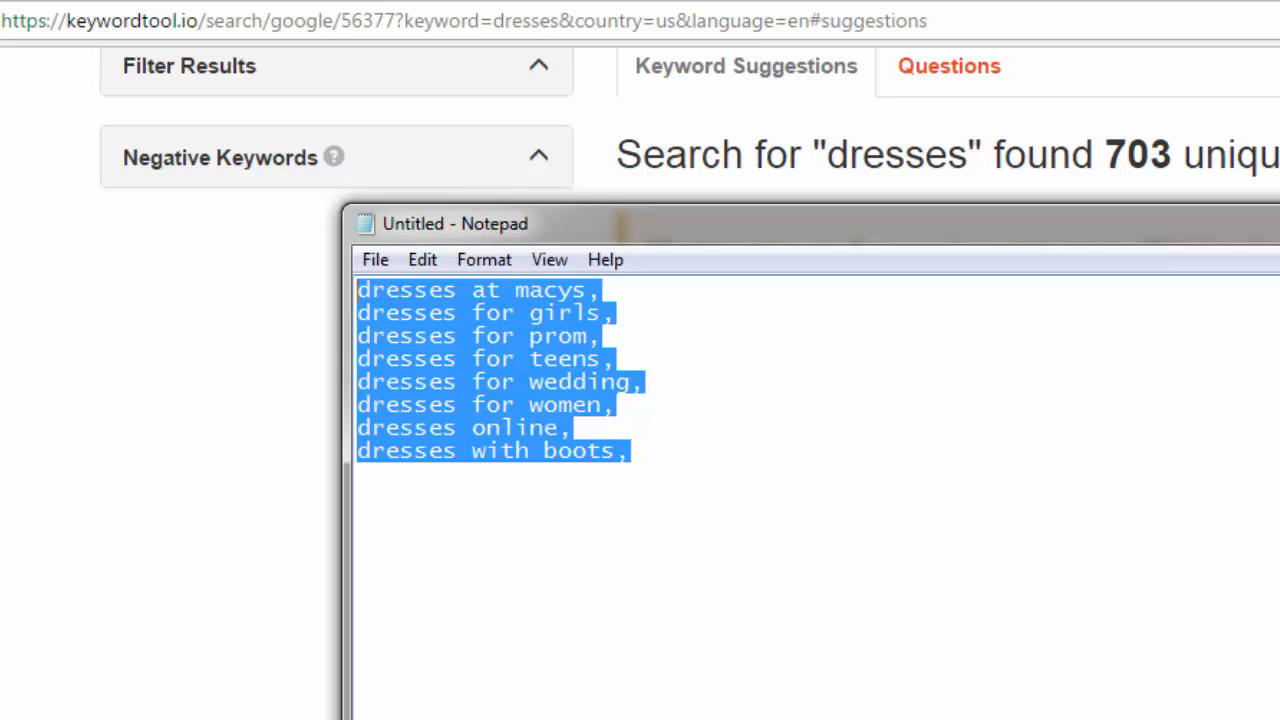
# Step: Switch to the WooCommerce product and add the eight copied keywords as product tags, from dresses at macys through dresses with boots
pyautogui.click(880, 1)
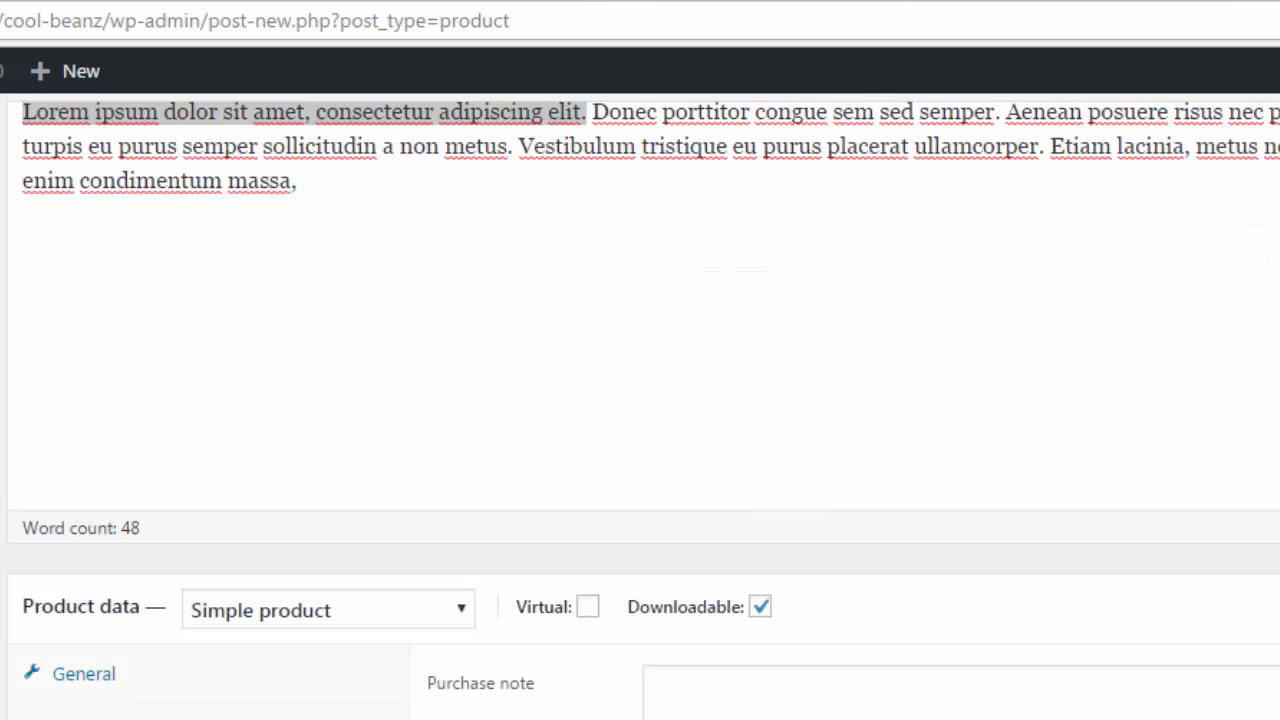
pyautogui.click(883, 157)
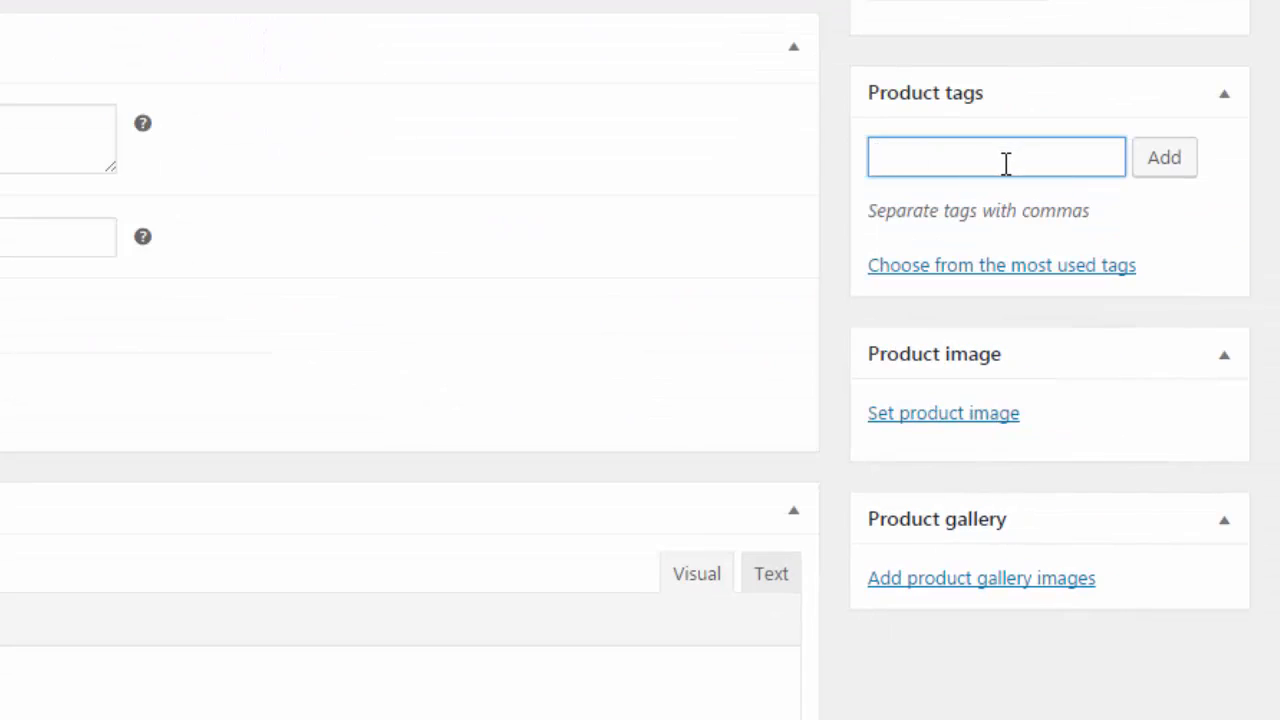
pyautogui.hotkey('ctrl', 'v')
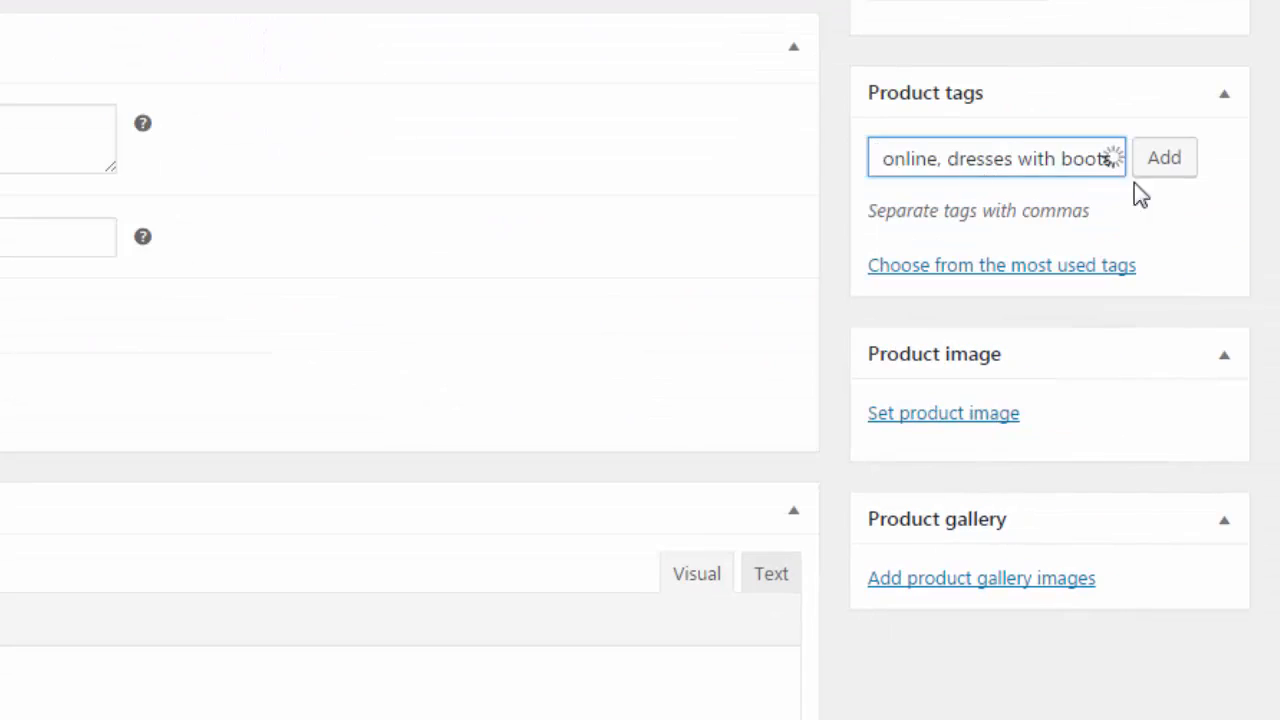
pyautogui.click(1170, 163)
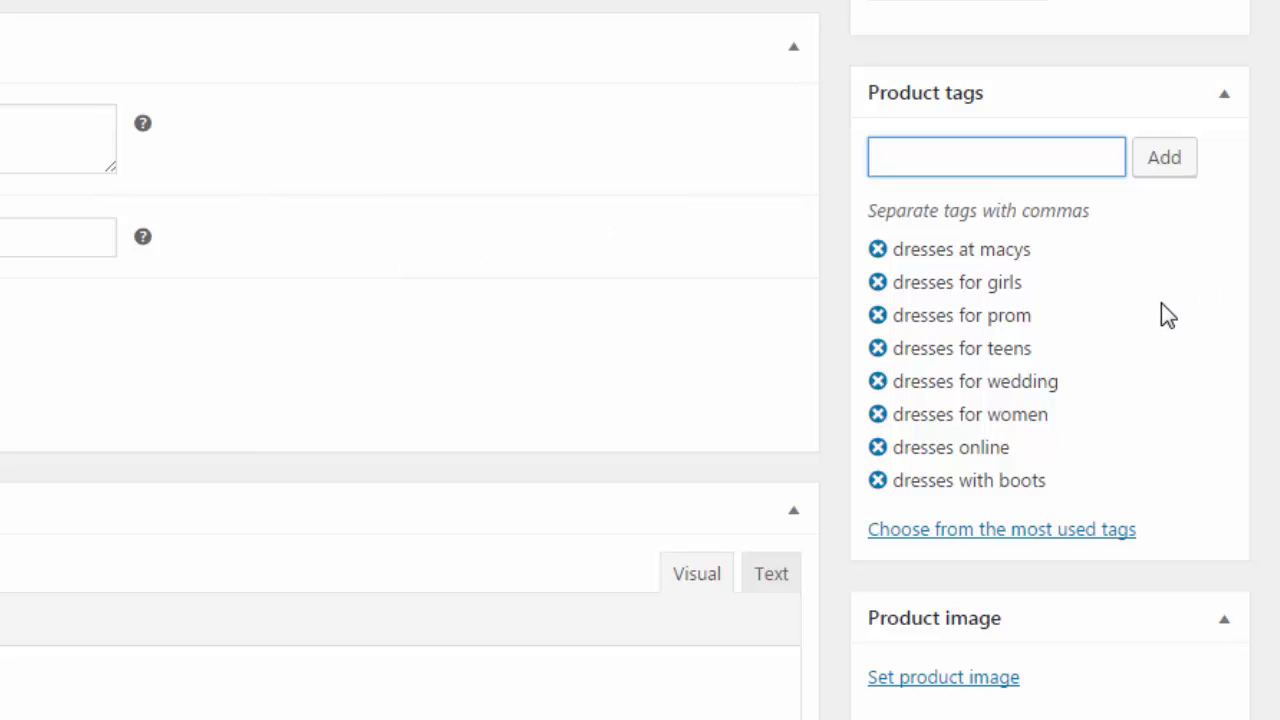
# Step: Set the dress photo as the product image and look at dress1.jpg in Photoshop
pyautogui.scroll(-3, 1166, 314)
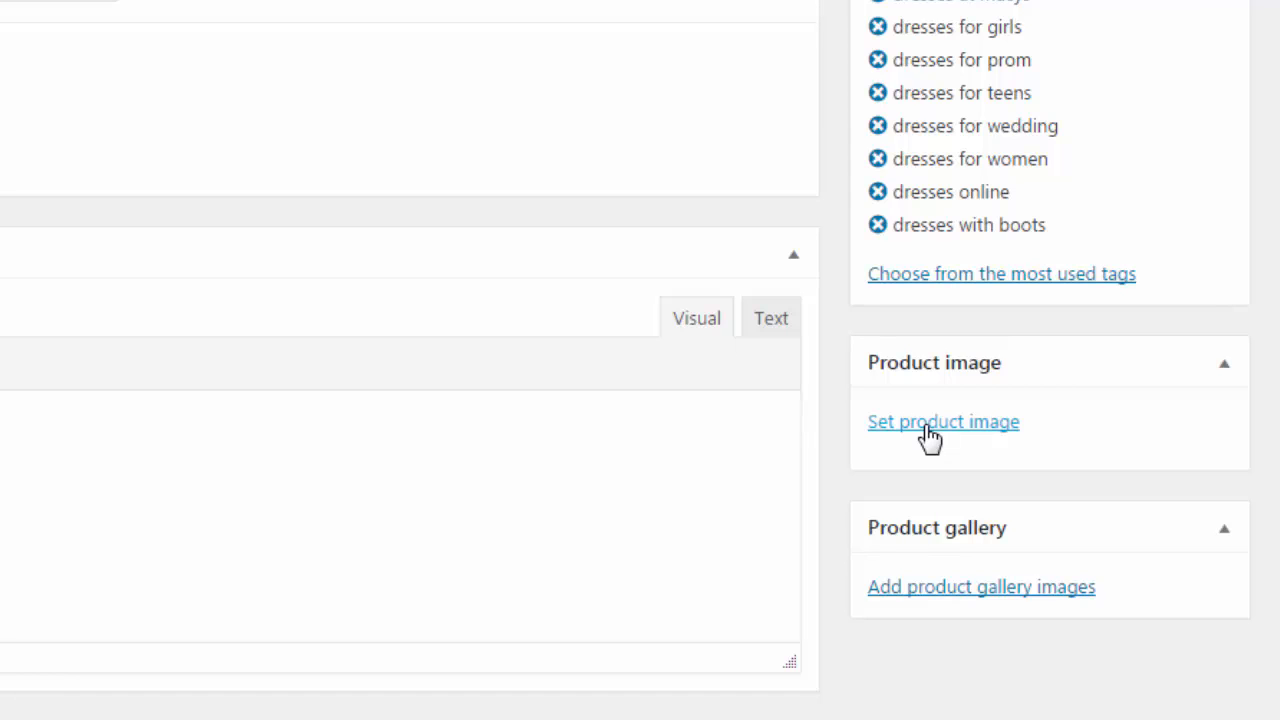
pyautogui.click(929, 437)
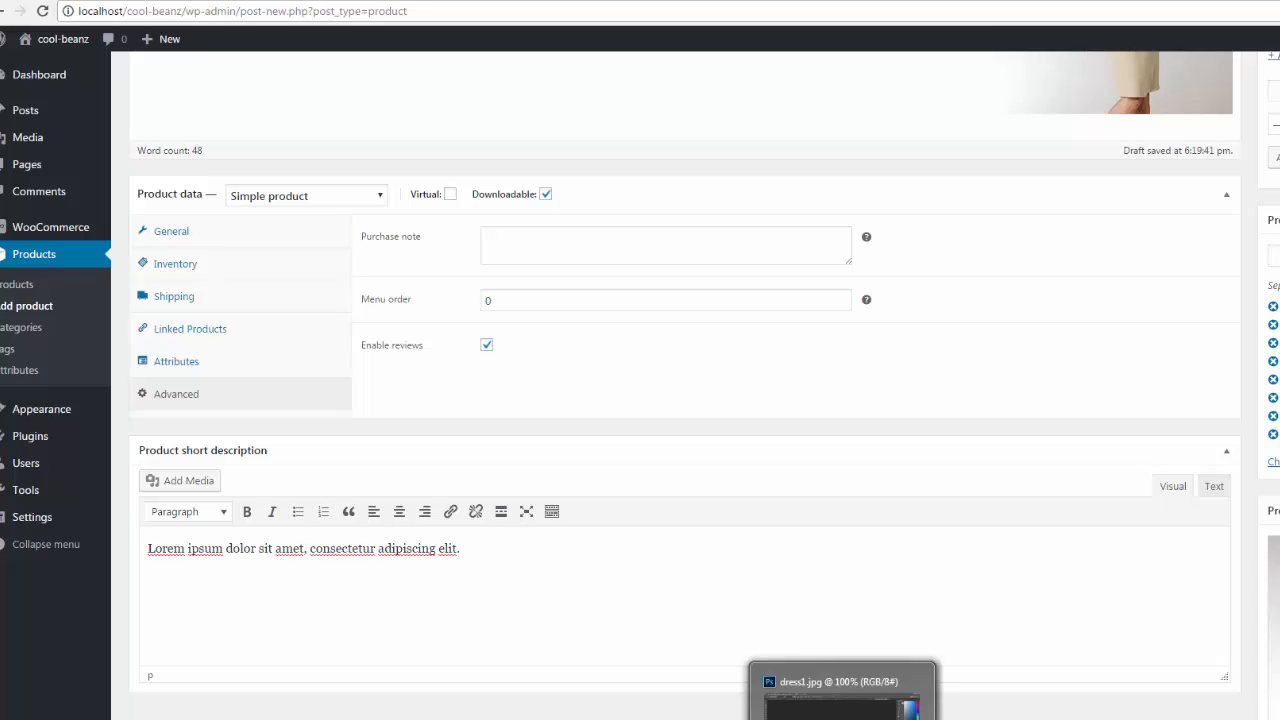
pyautogui.click(843, 705)
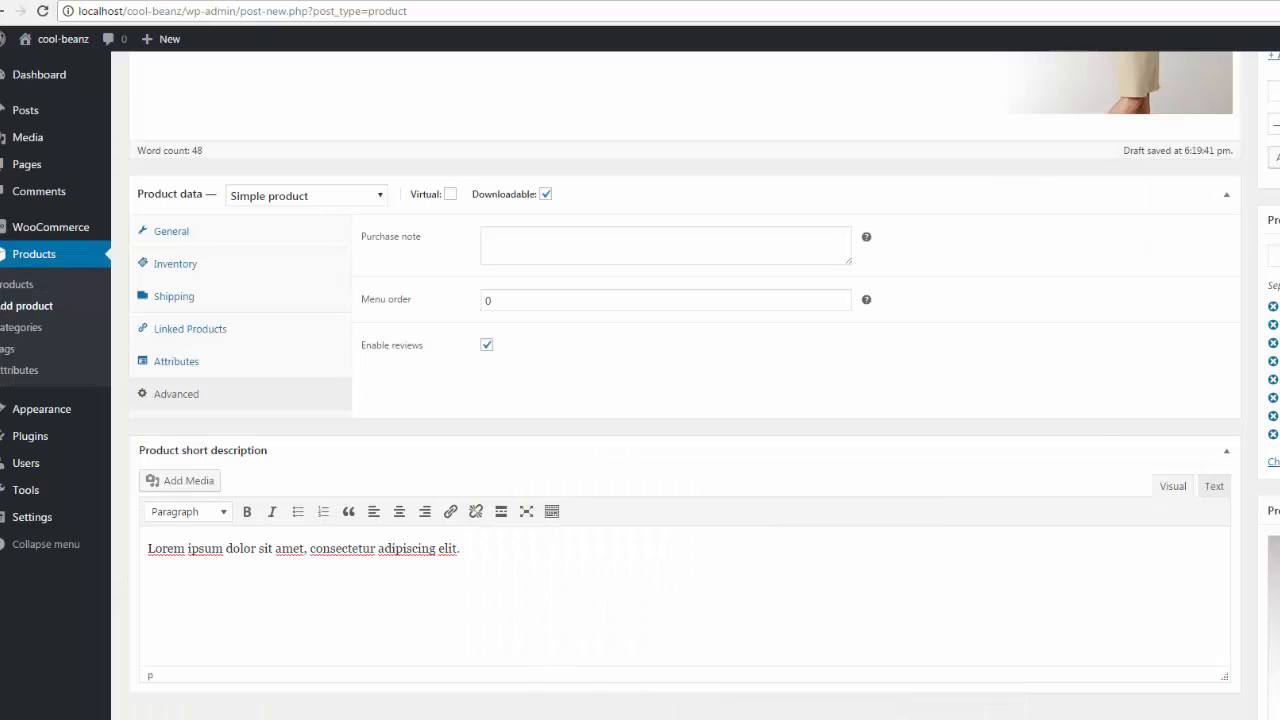
# Step: Publish the White Dress product
pyautogui.scroll(1, 1063, 580)
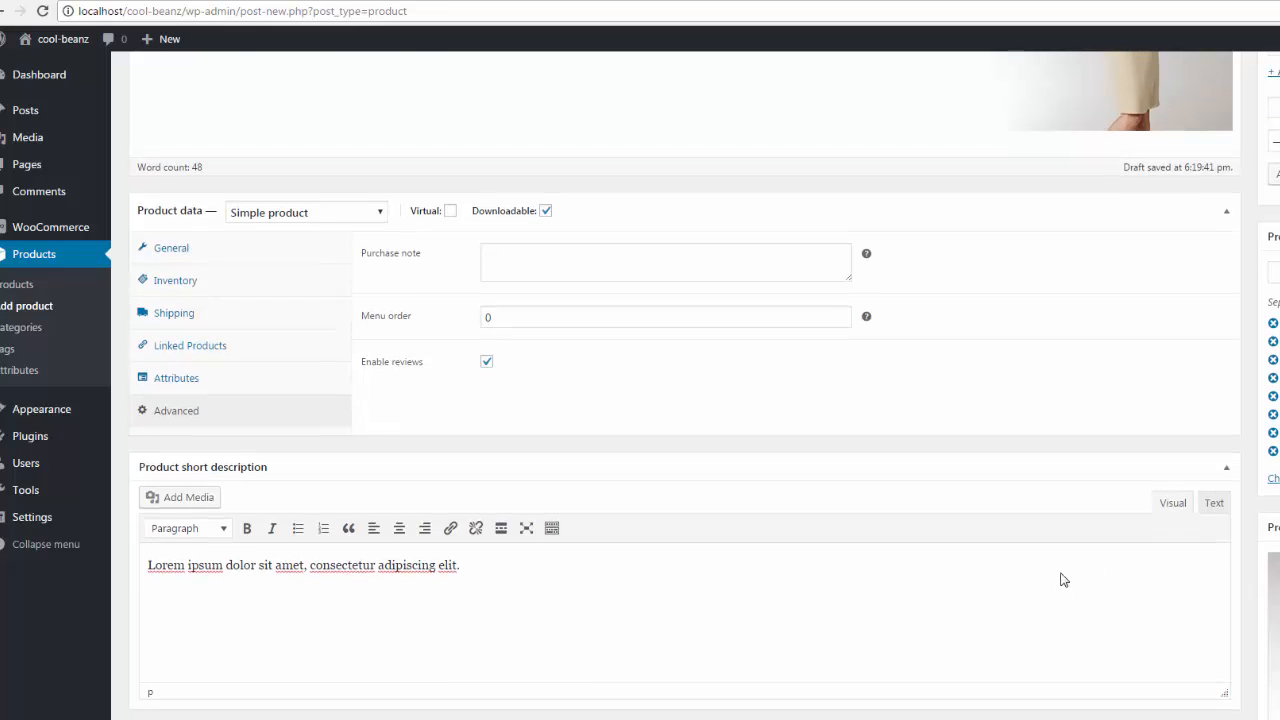
pyautogui.scroll(5, 1063, 580)
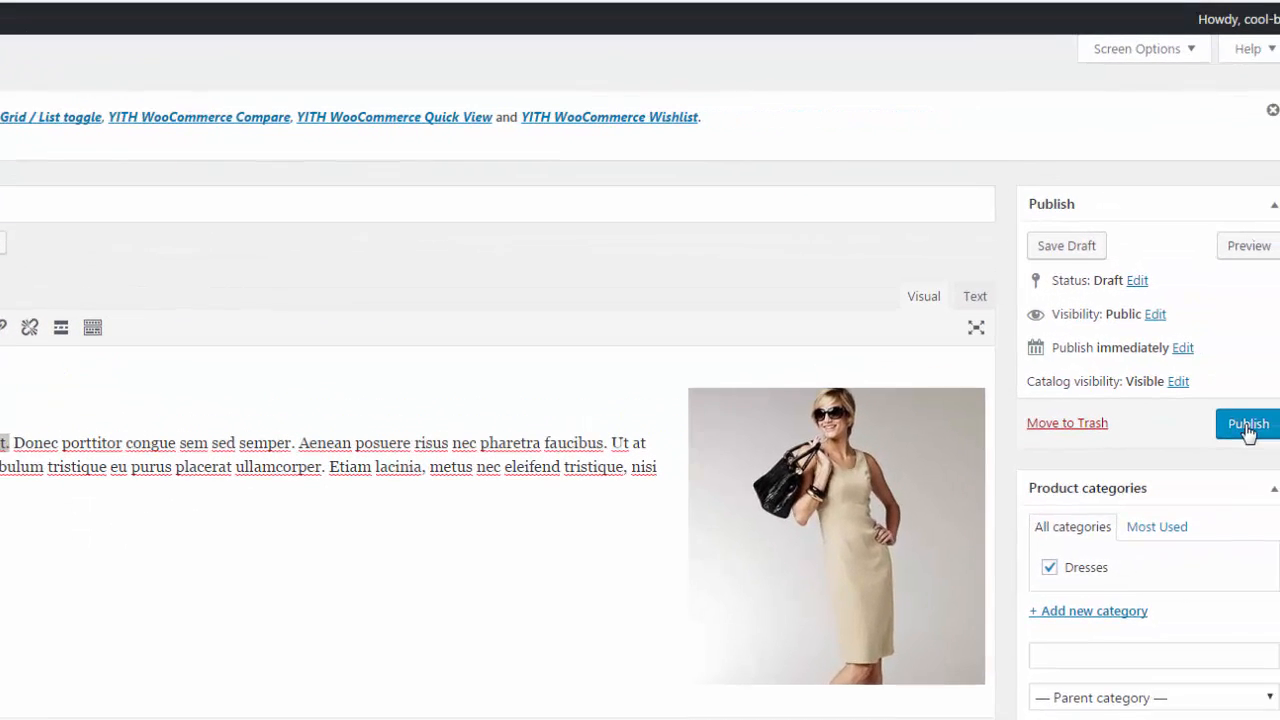
pyautogui.click(1218, 434)
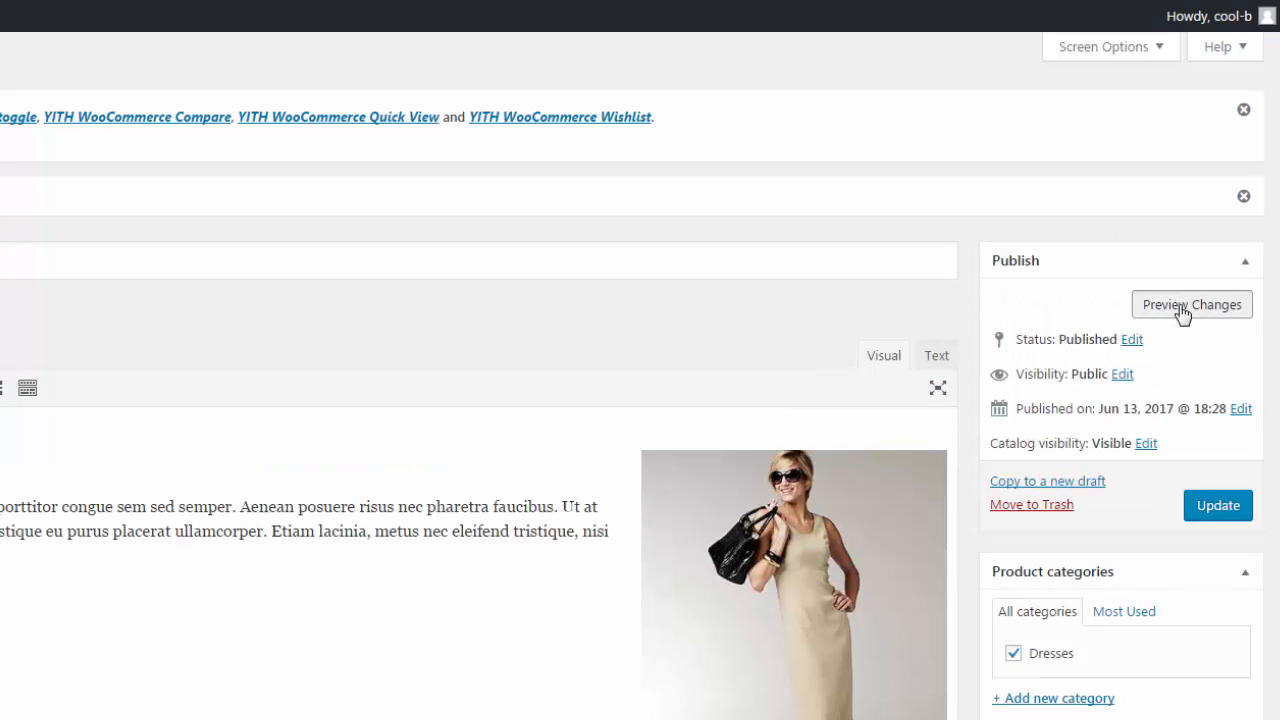
# Step: Preview the White Dress product page and review its details, description and additional information
pyautogui.click(1182, 313)
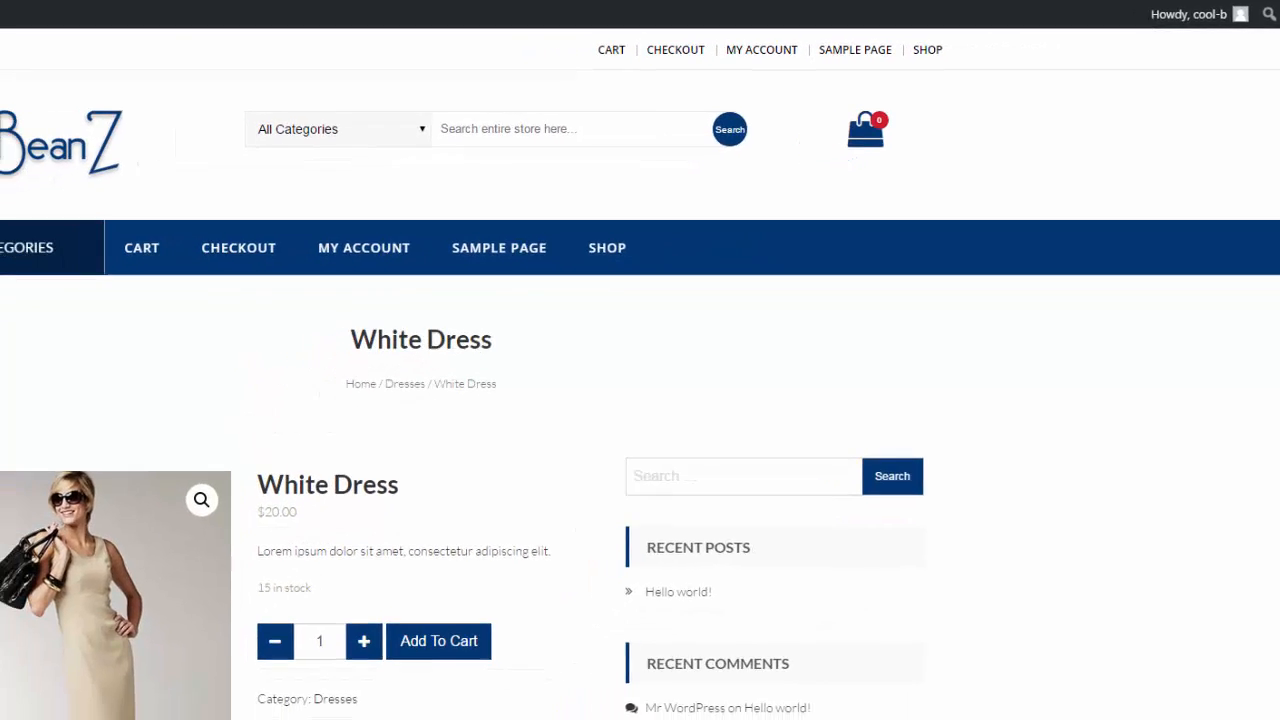
pyautogui.scroll(-3, 49, 358)
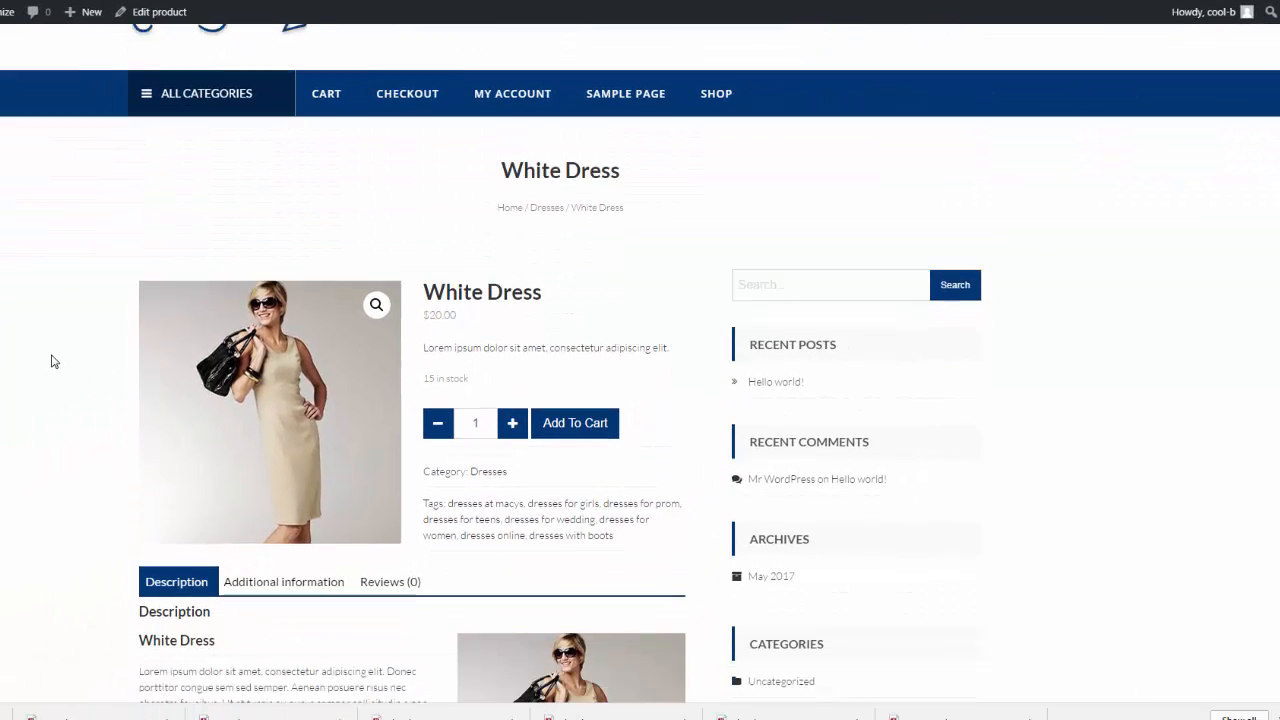
pyautogui.scroll(-2, 53, 361)
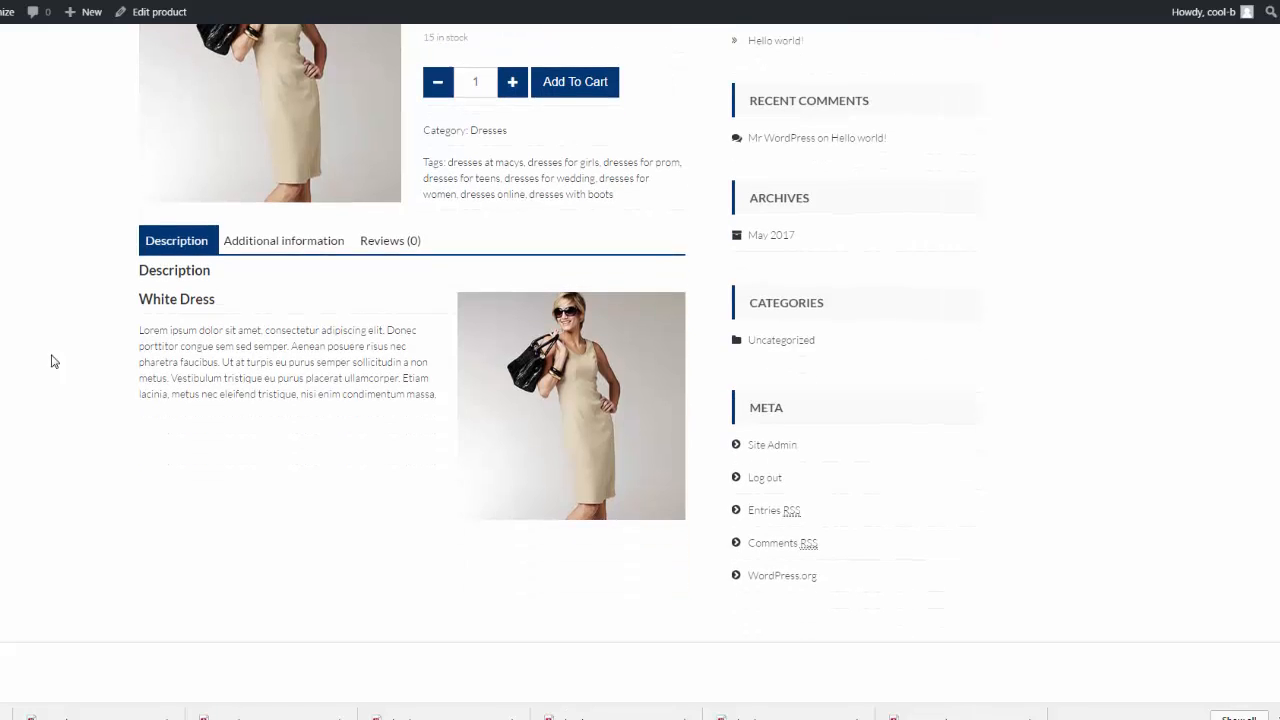
pyautogui.scroll(1, 54, 361)
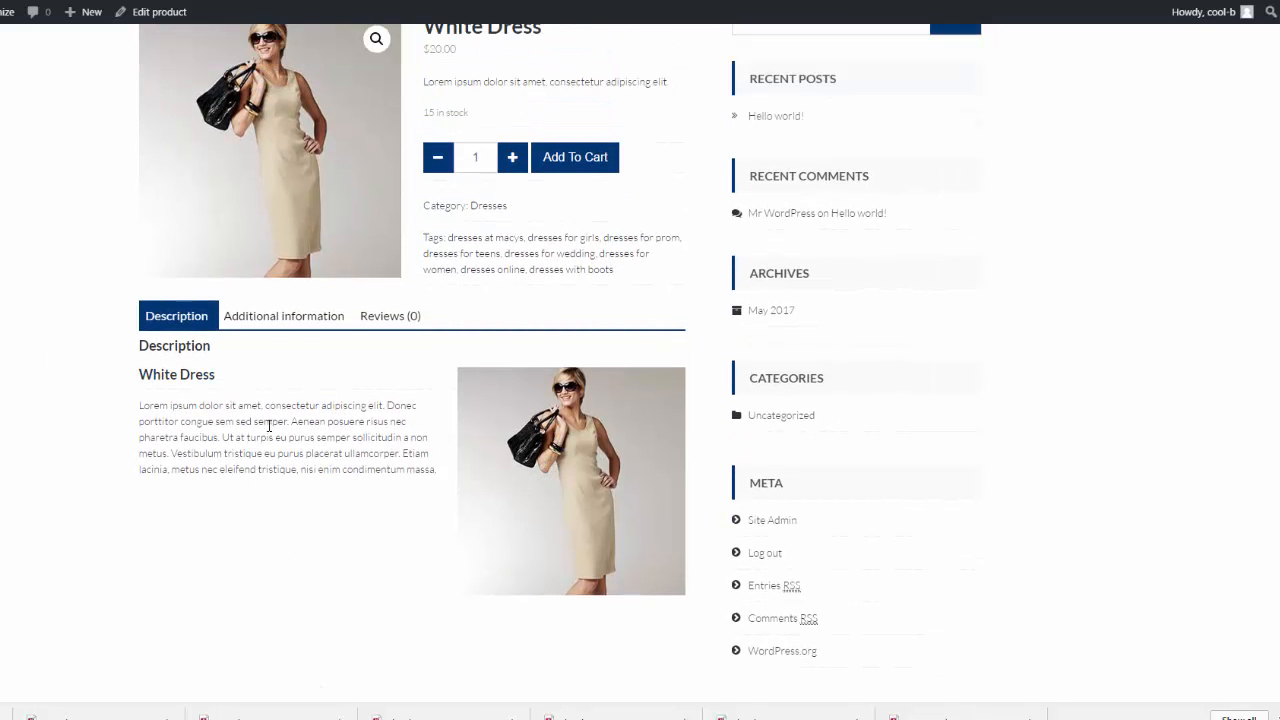
pyautogui.click(283, 316)
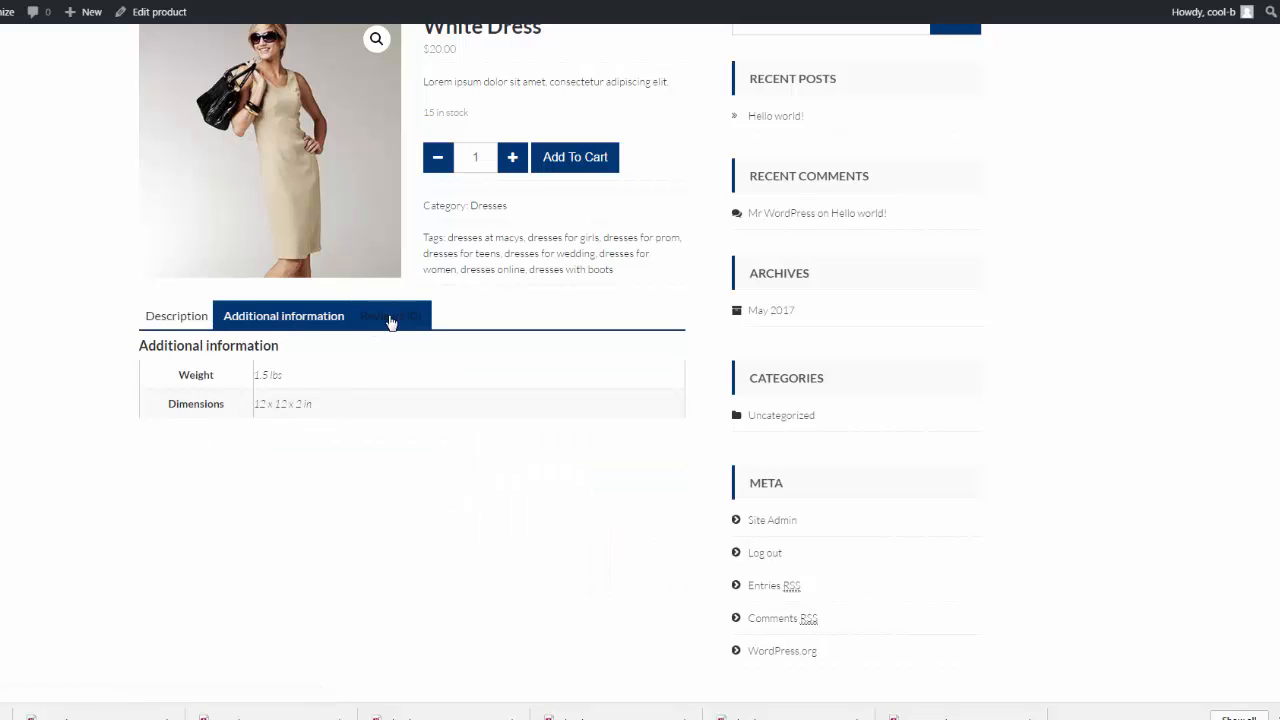
pyautogui.click(187, 323)
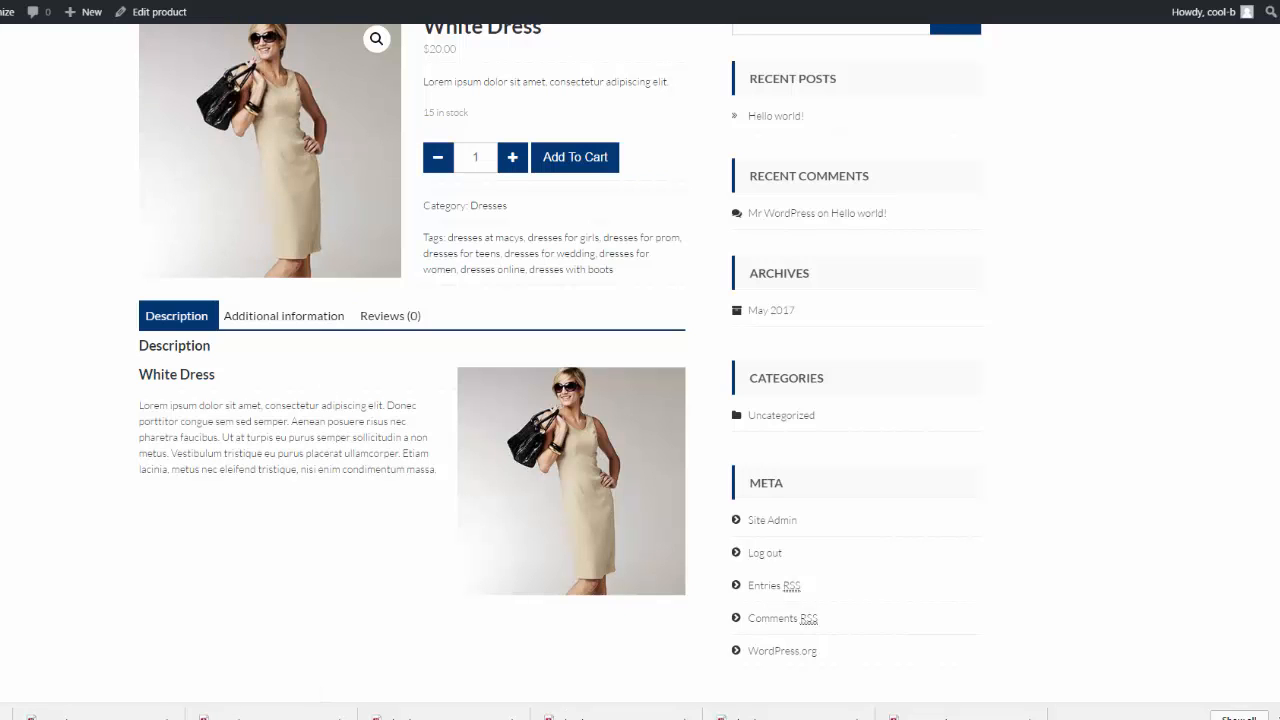
# Step: Align the dress image in the product description to the left, update the product and check its page
pyautogui.hotkey('ctrl', 'shift', 'Tab')
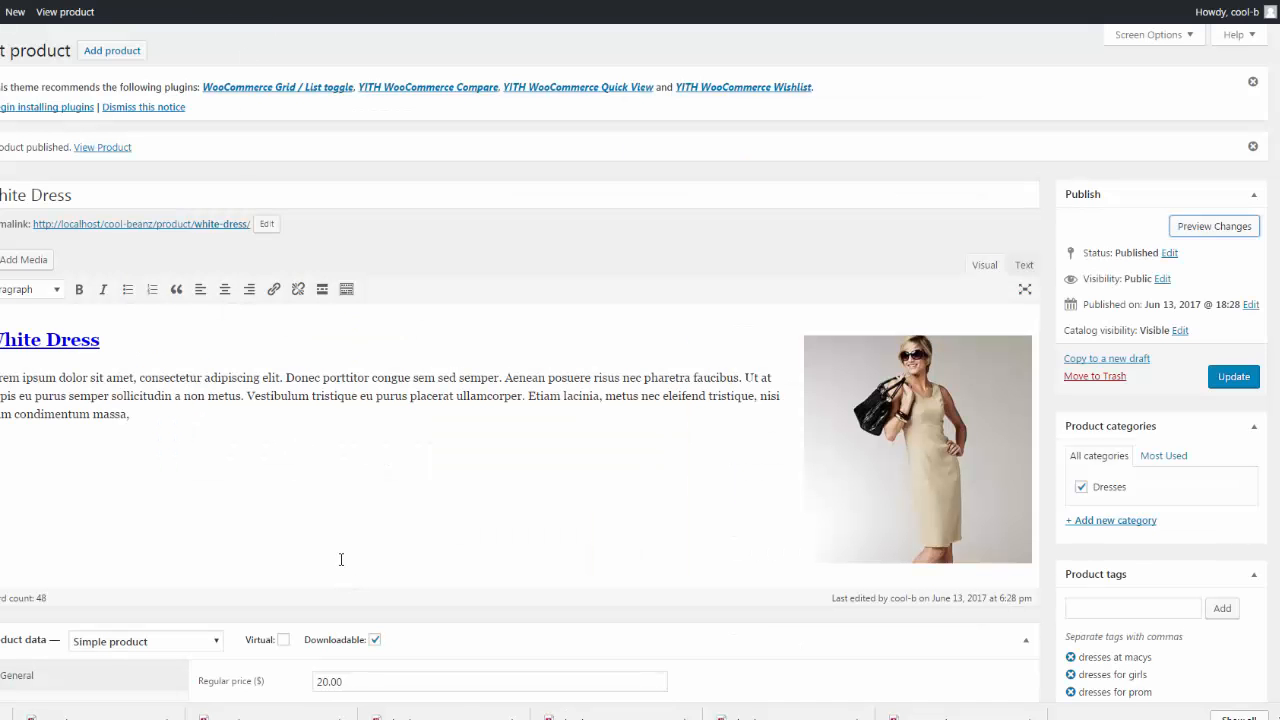
pyautogui.scroll(-2, 340, 557)
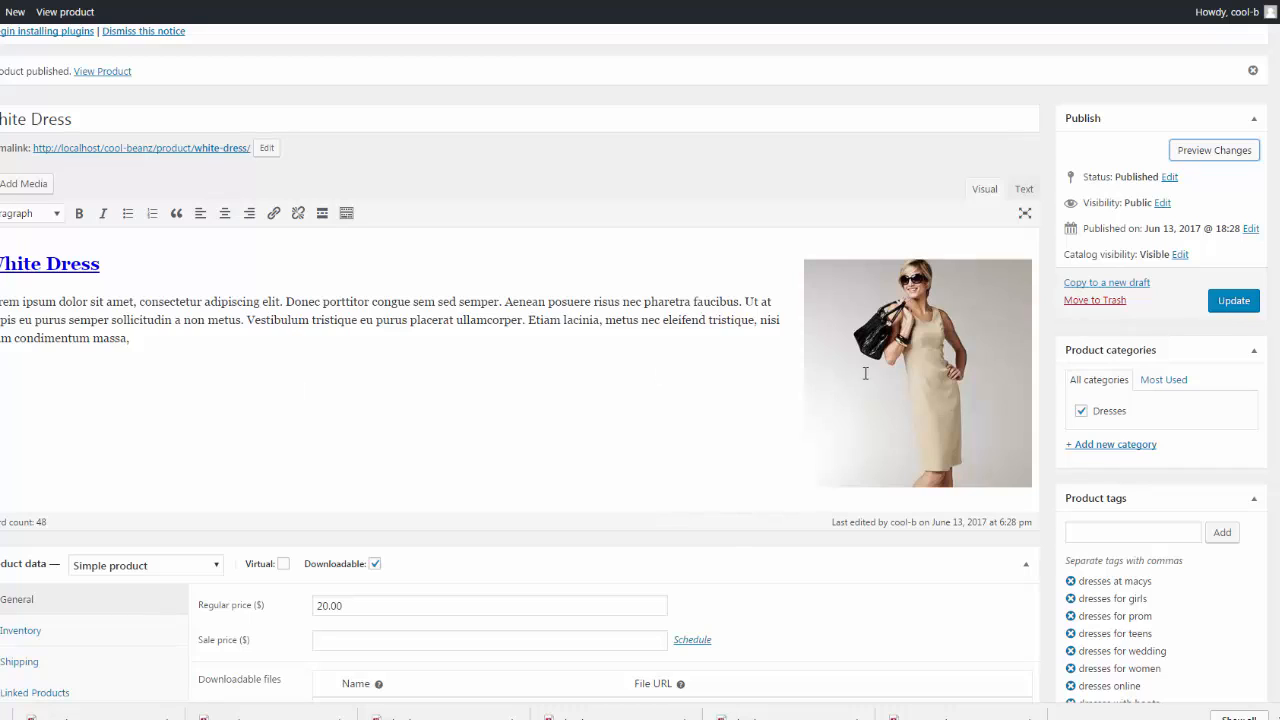
pyautogui.click(866, 370)
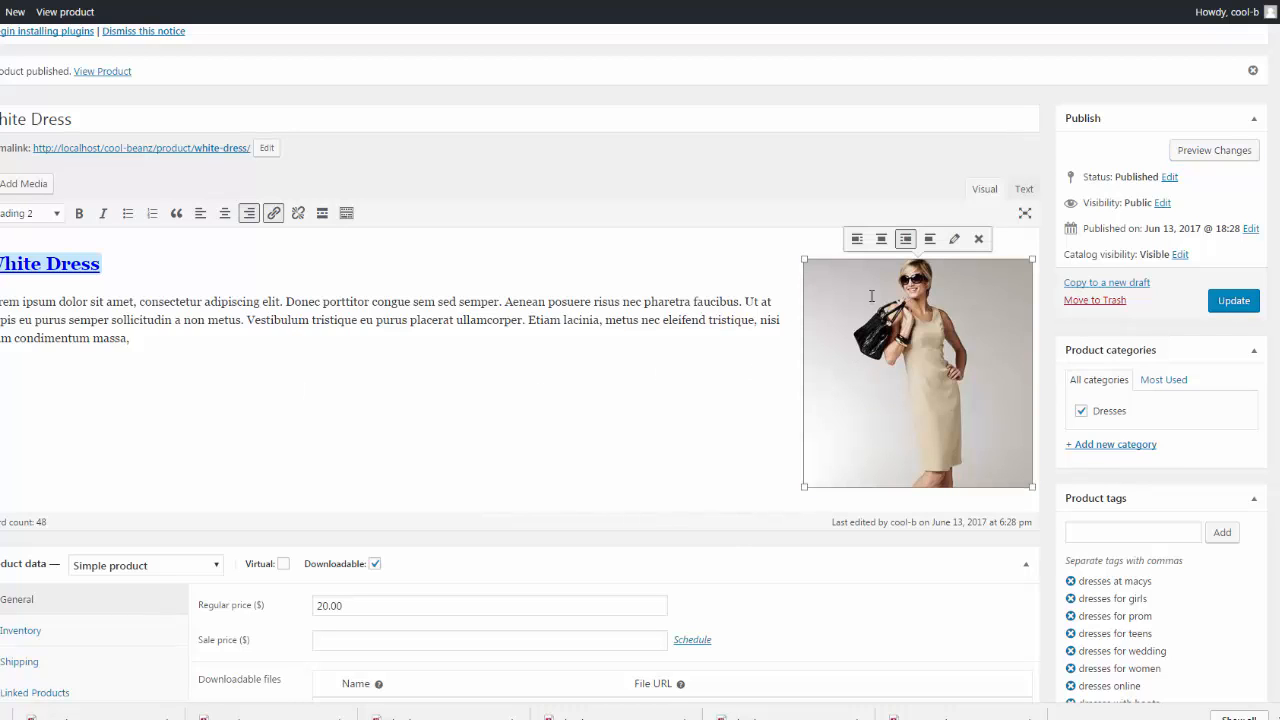
pyautogui.click(857, 238)
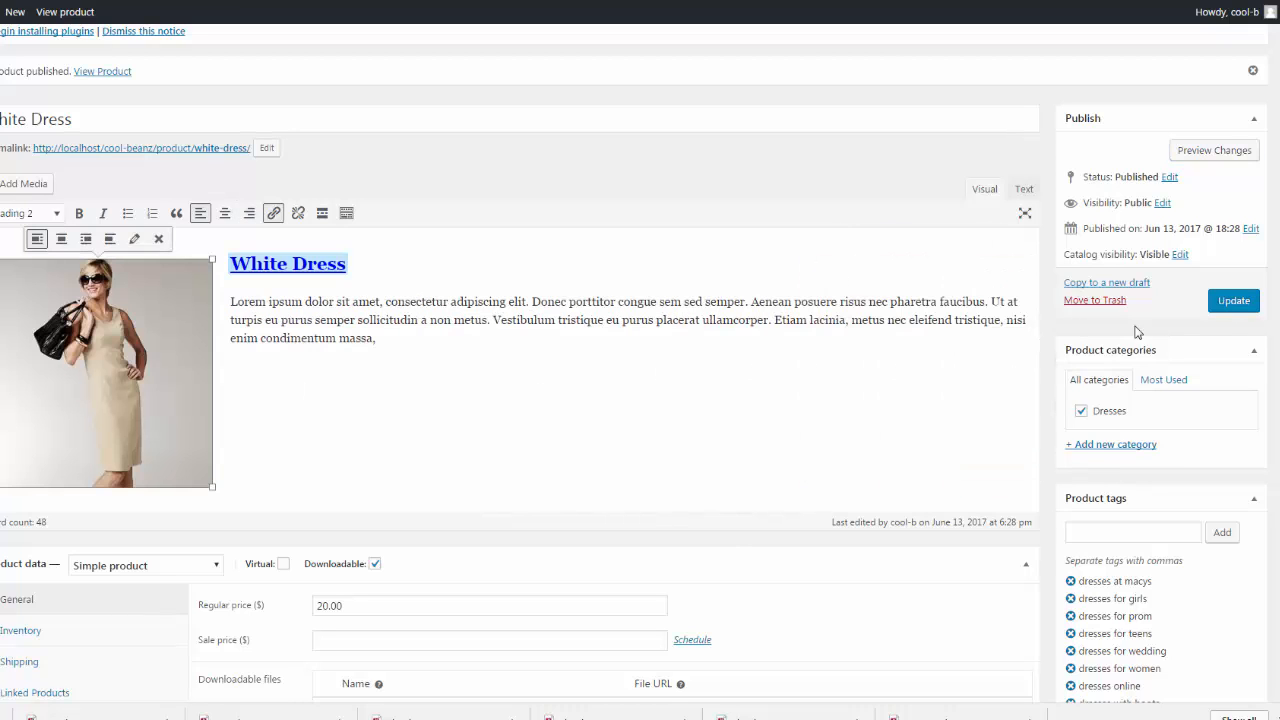
pyautogui.click(1237, 302)
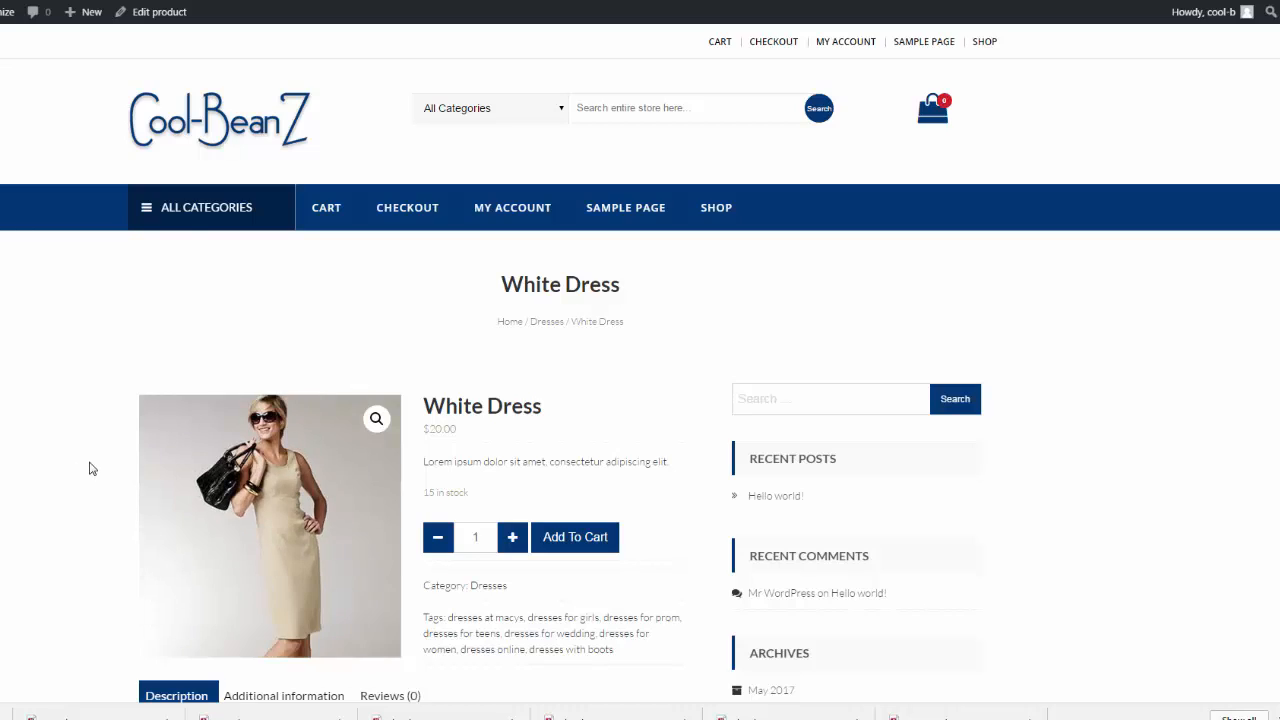
pyautogui.scroll(-5, 89, 468)
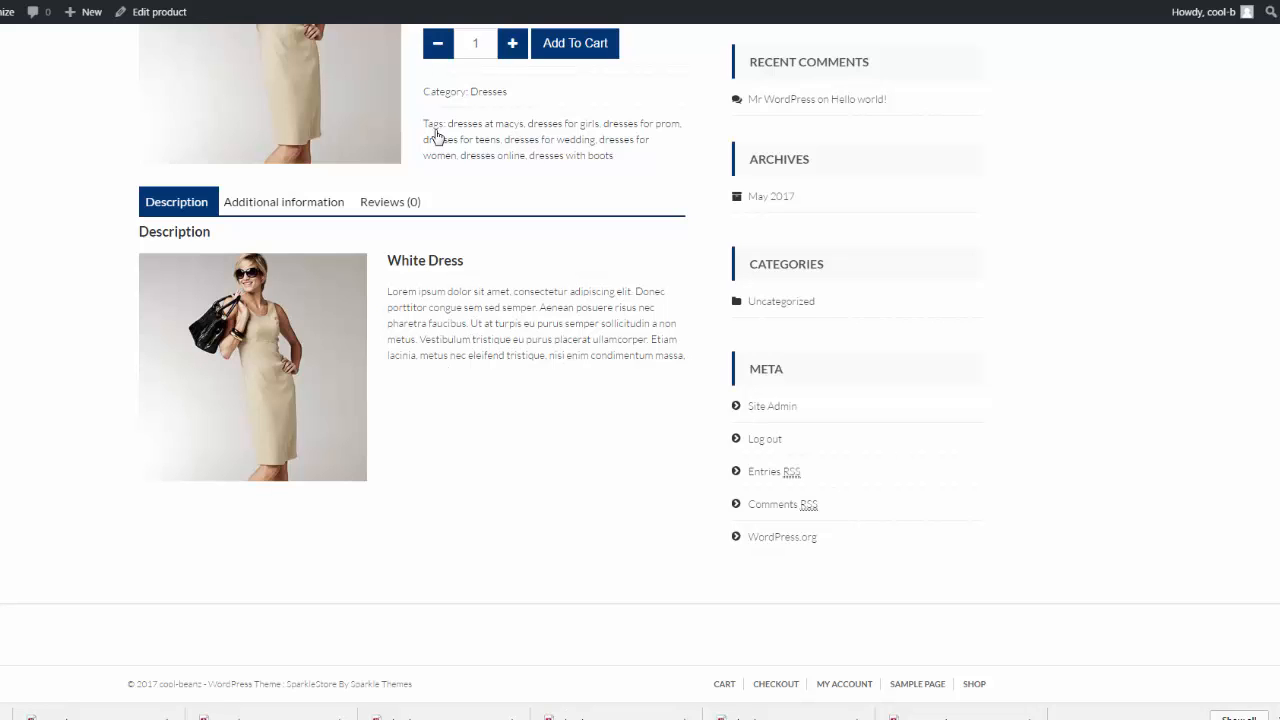
# Step: Set the description image to no alignment, update the product and preview the description on its page
pyautogui.click(311, 2)
pyautogui.click(160, 465)
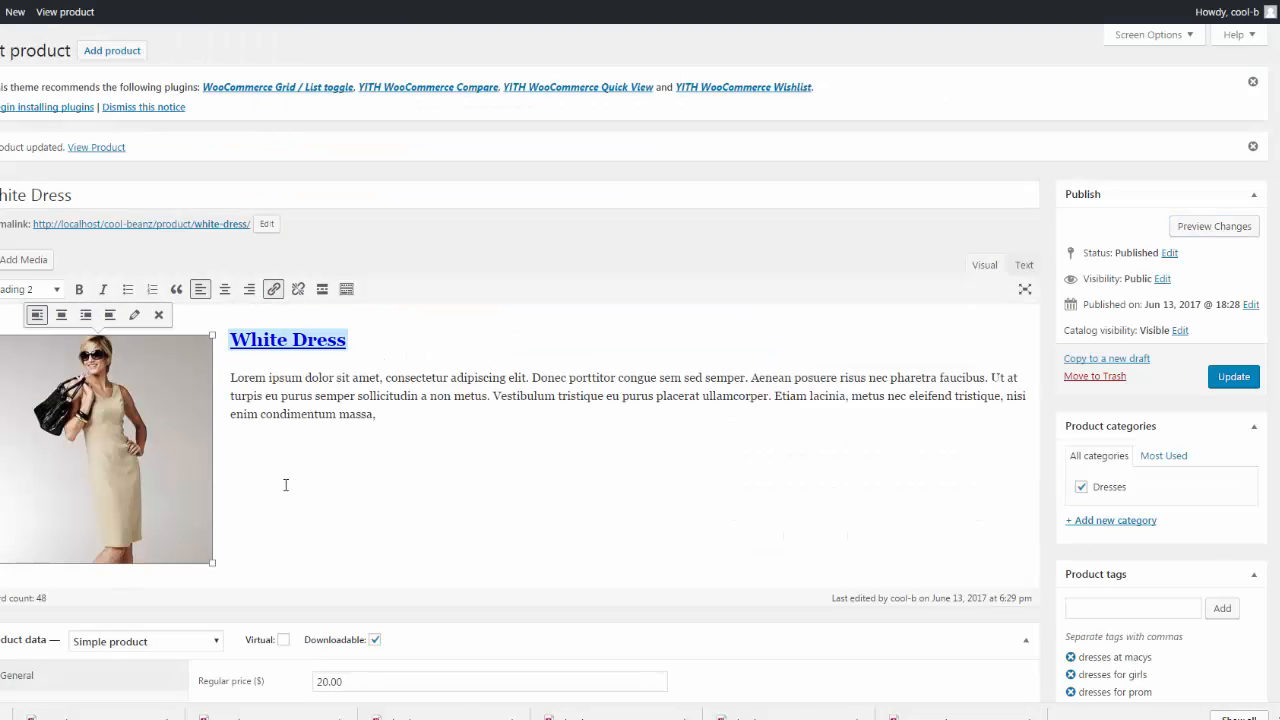
pyautogui.click(110, 316)
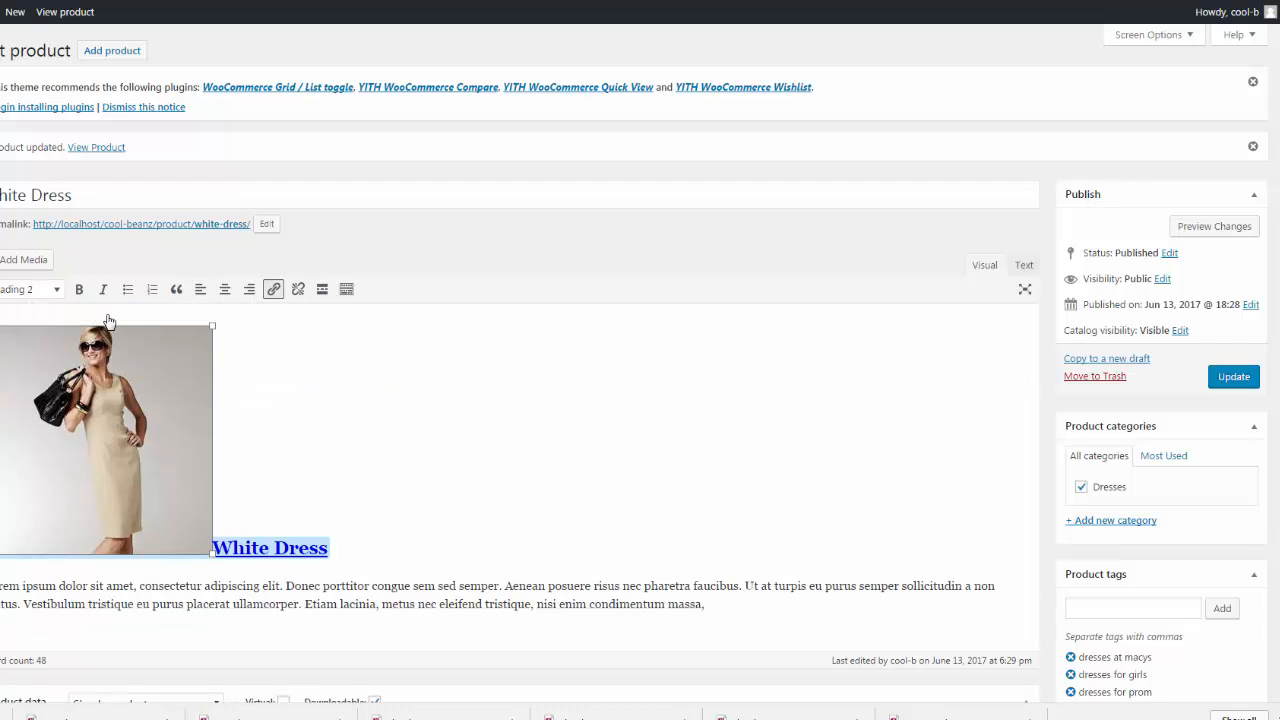
pyautogui.click(1250, 386)
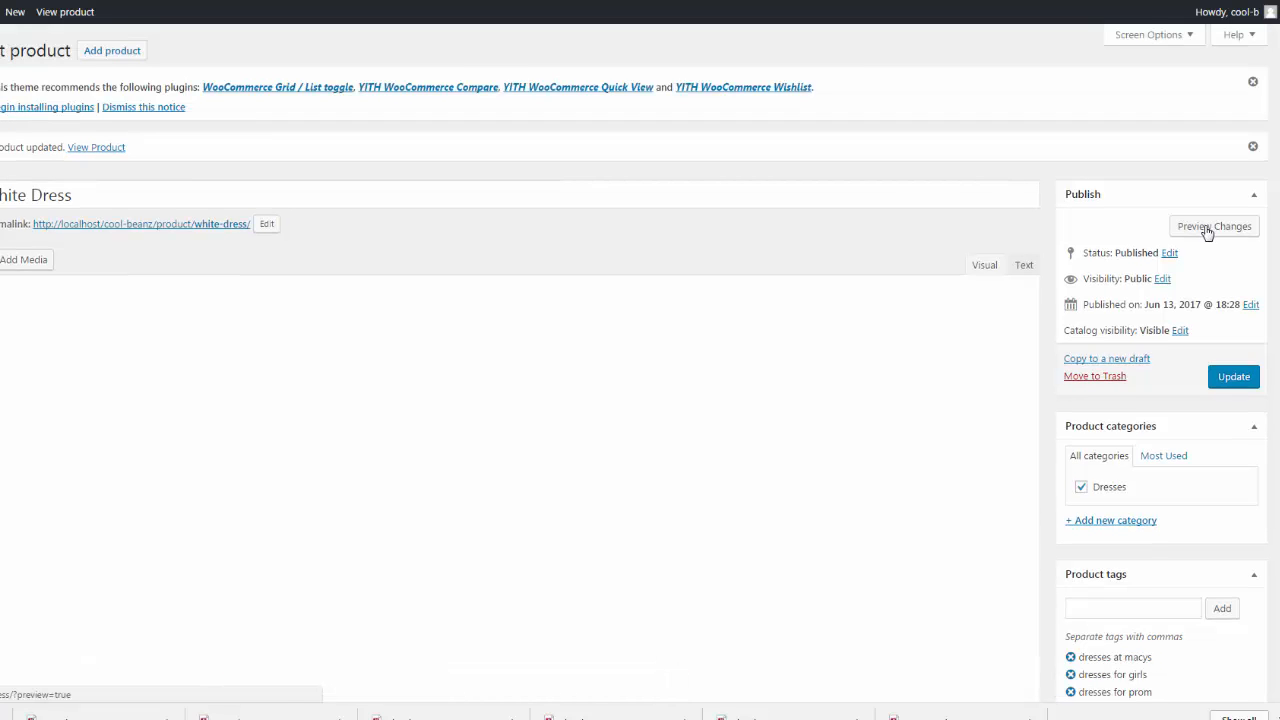
pyautogui.click(1207, 229)
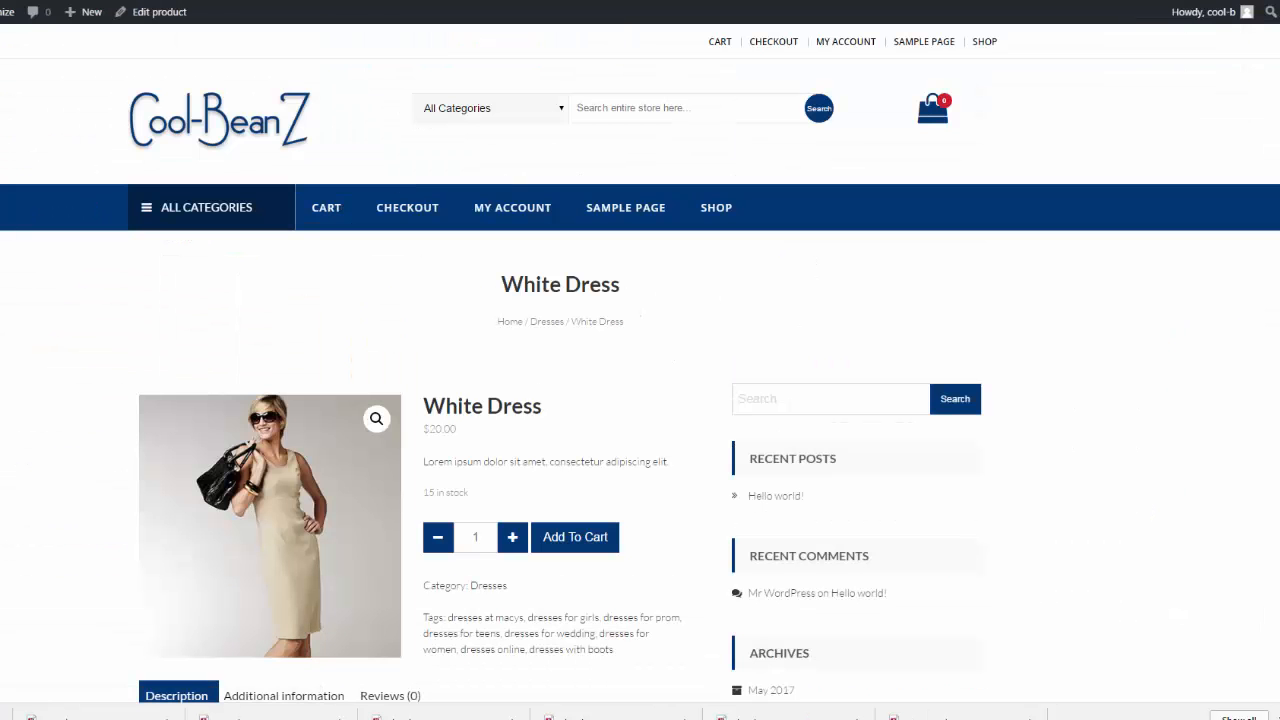
pyautogui.scroll(-5, 640, 400)
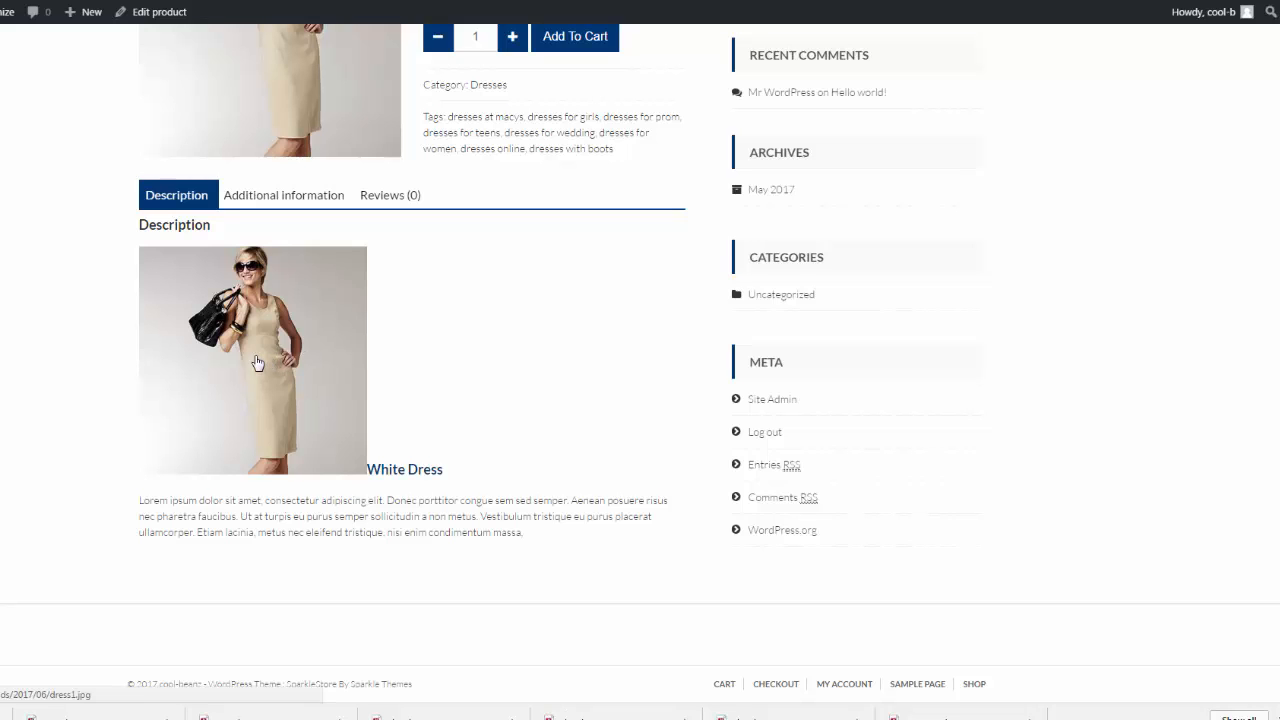
# Step: Align the description image to the right, update the product and check the description on its page
pyautogui.hotkey('ctrl', 'shift', 'Tab')
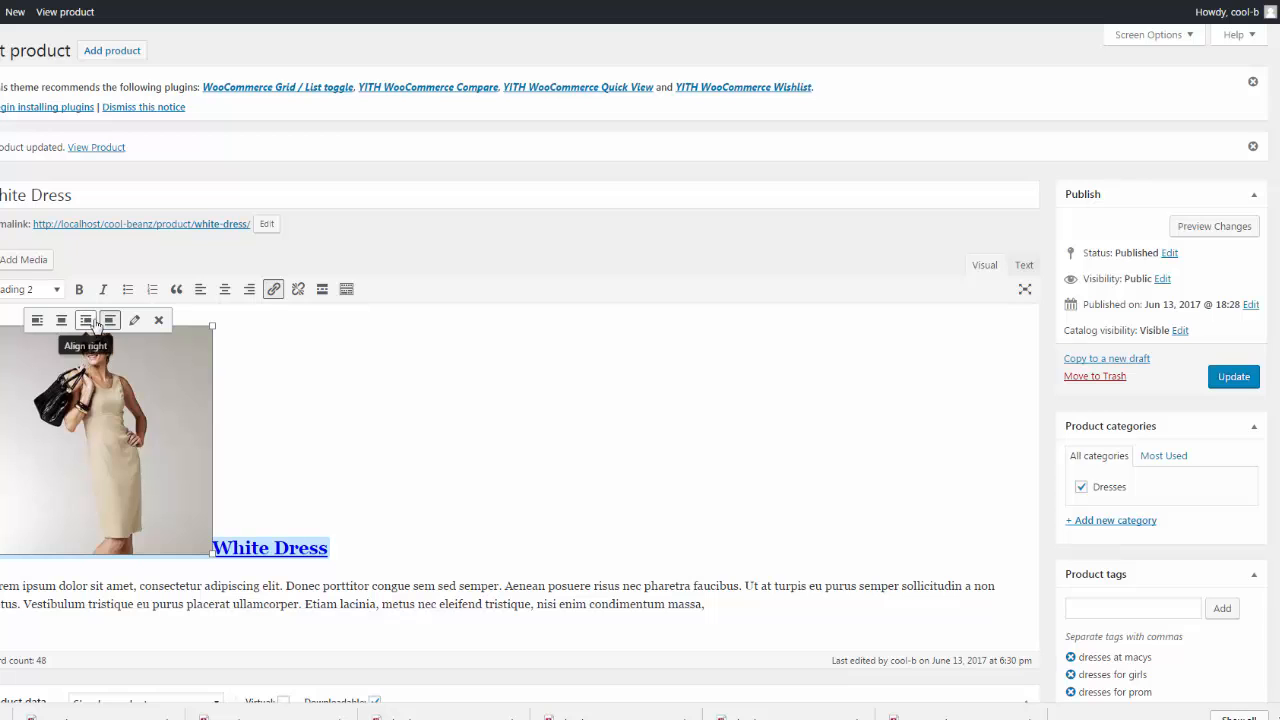
pyautogui.click(86, 320)
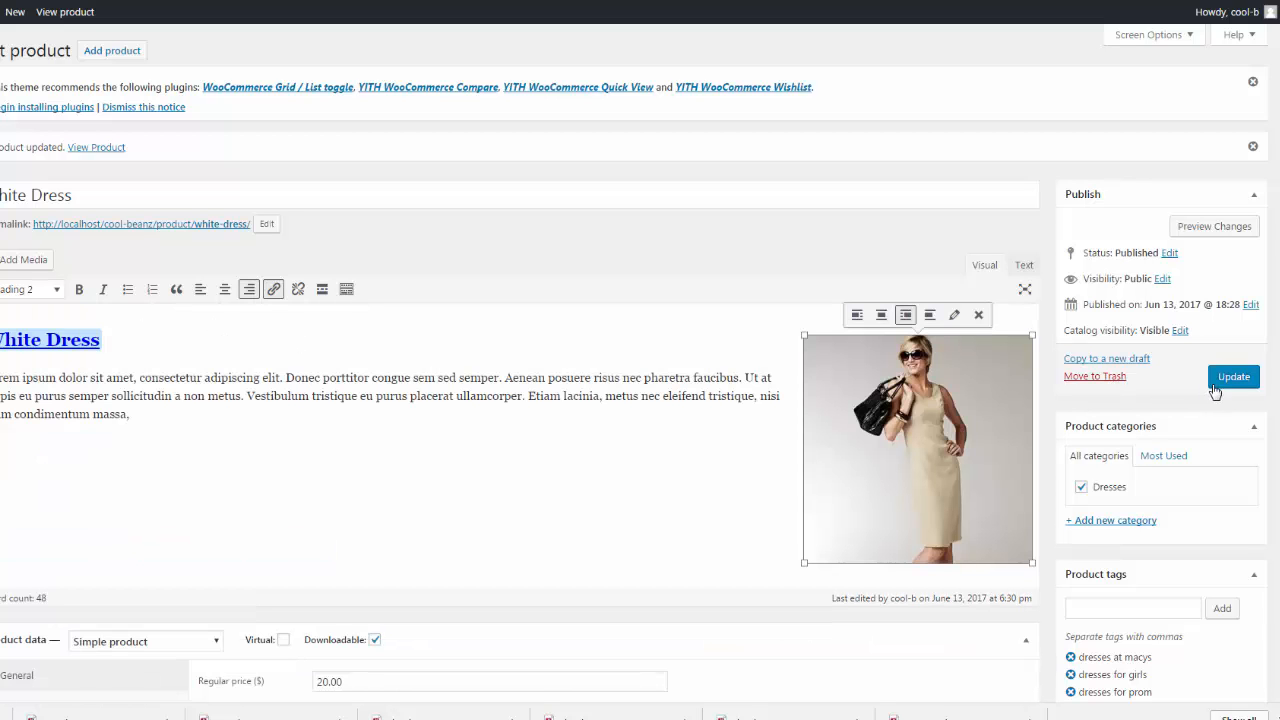
pyautogui.click(1214, 384)
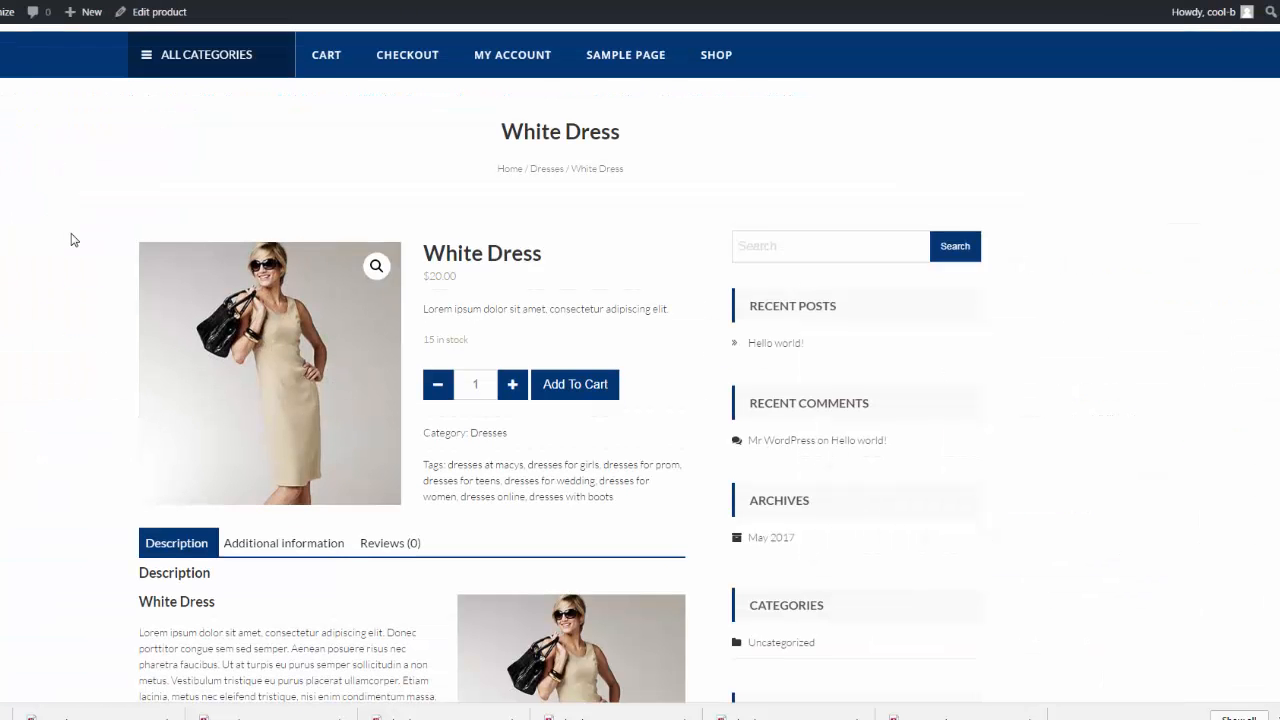
pyautogui.scroll(-3, 69, 237)
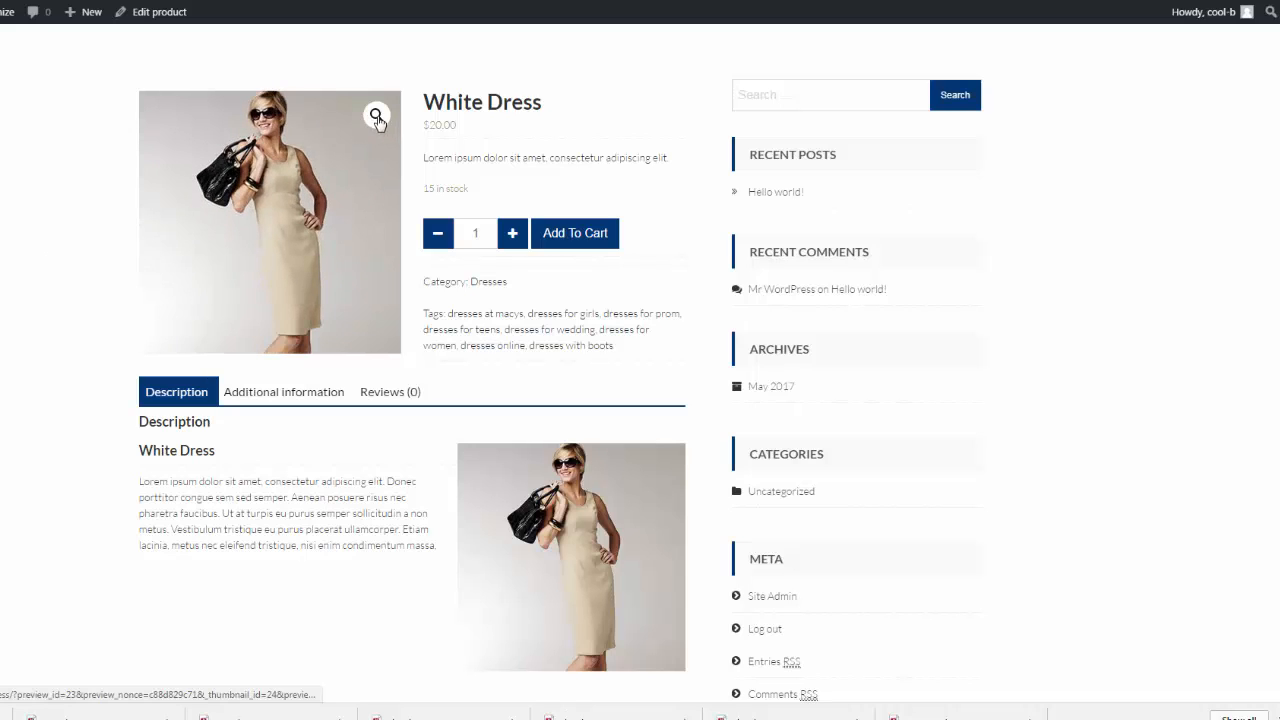
# Step: View the enlarged product photo, close it, and try raising the order quantity to 2
pyautogui.click(376, 116)
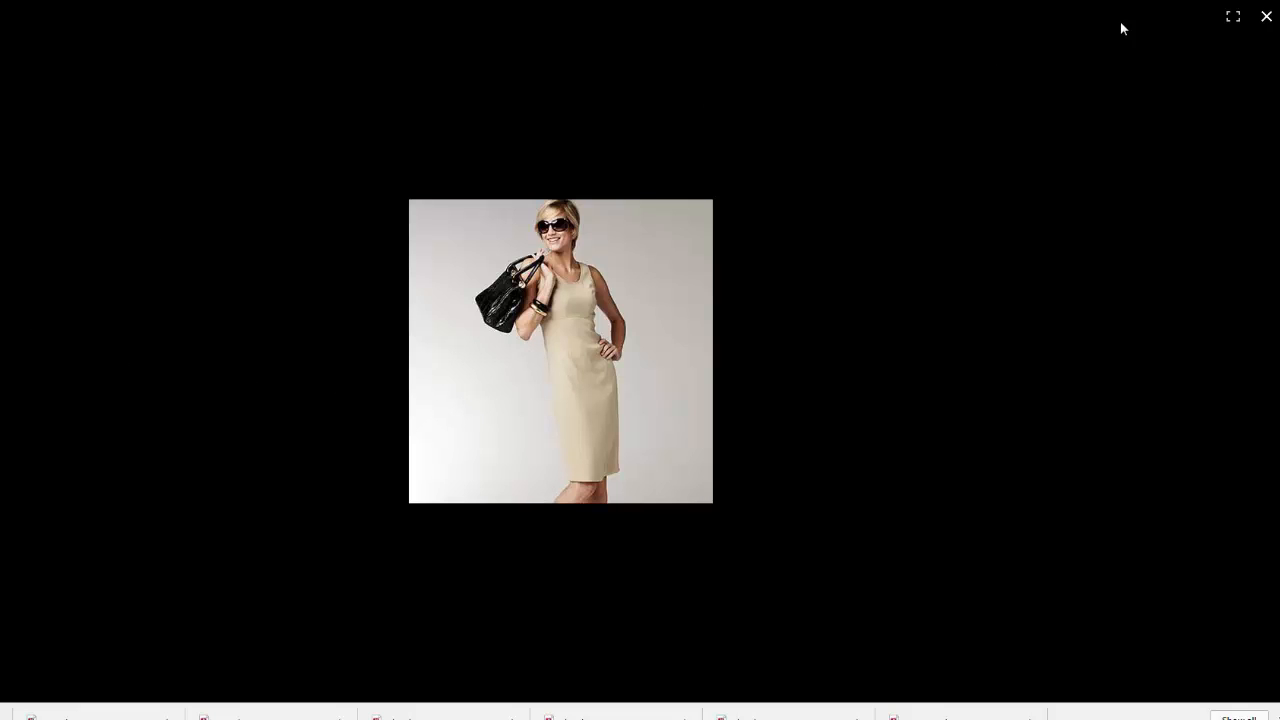
pyautogui.click(1264, 20)
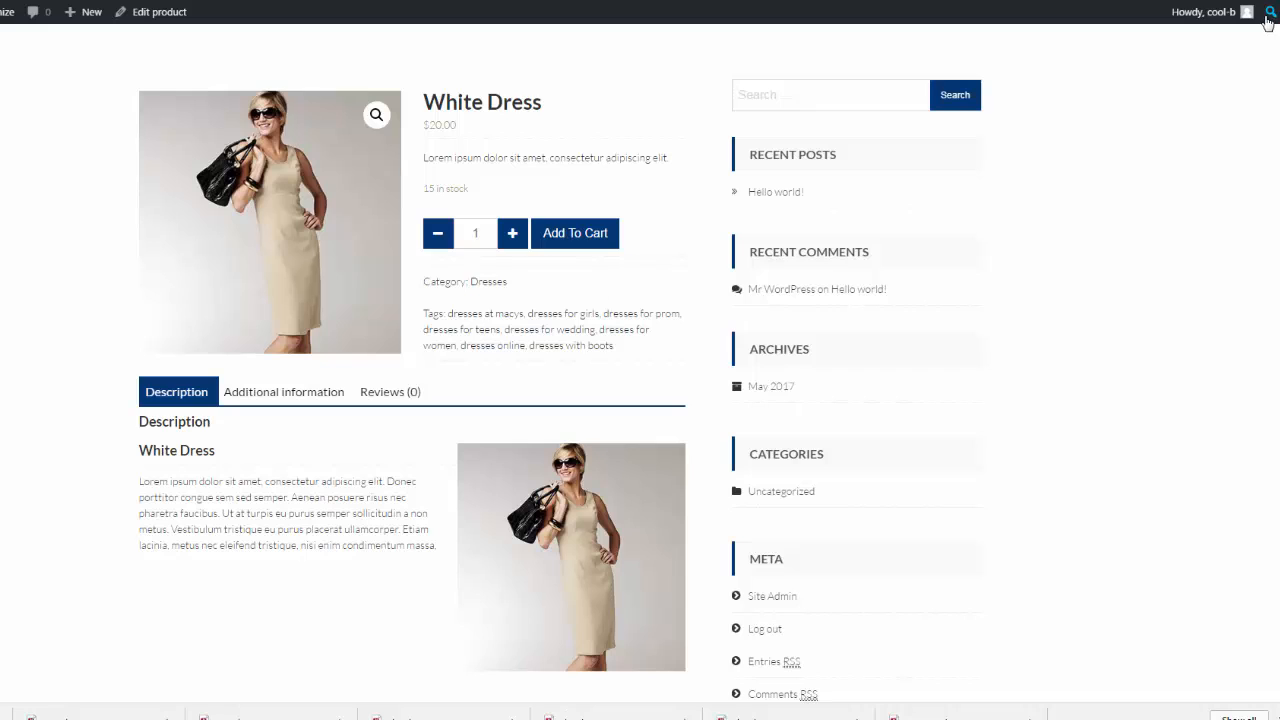
pyautogui.click(571, 245)
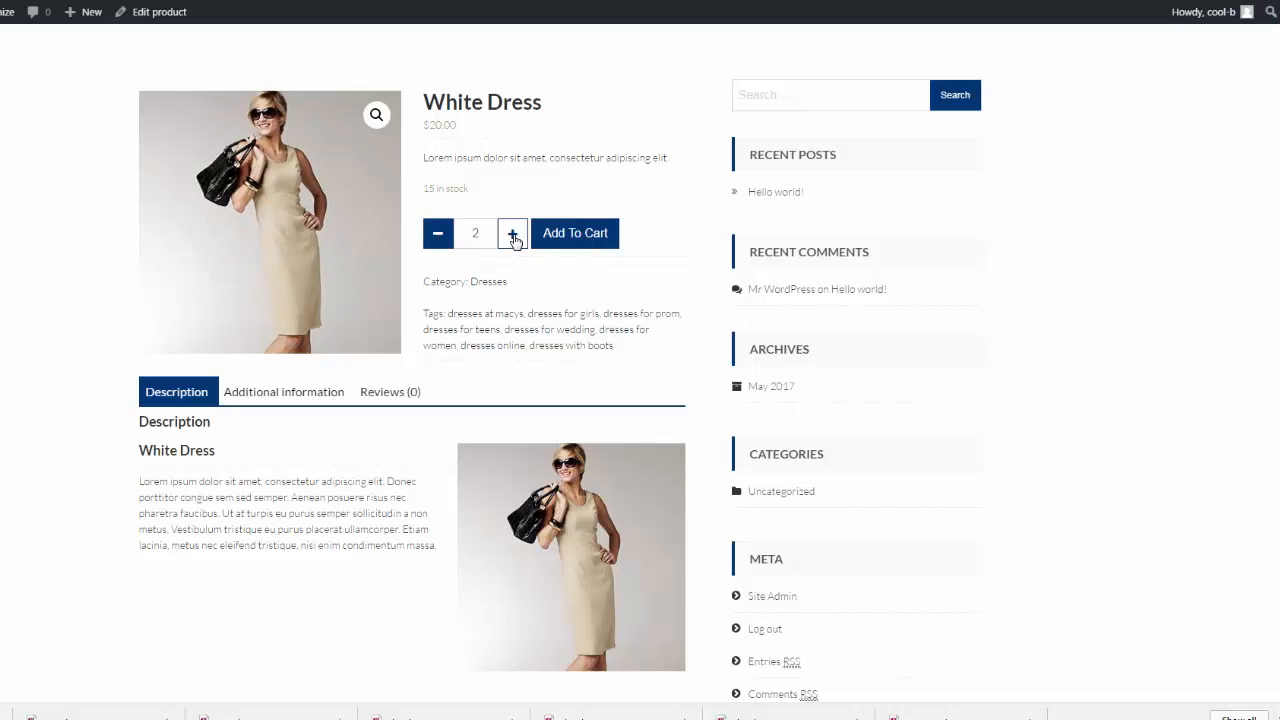
pyautogui.click(513, 237)
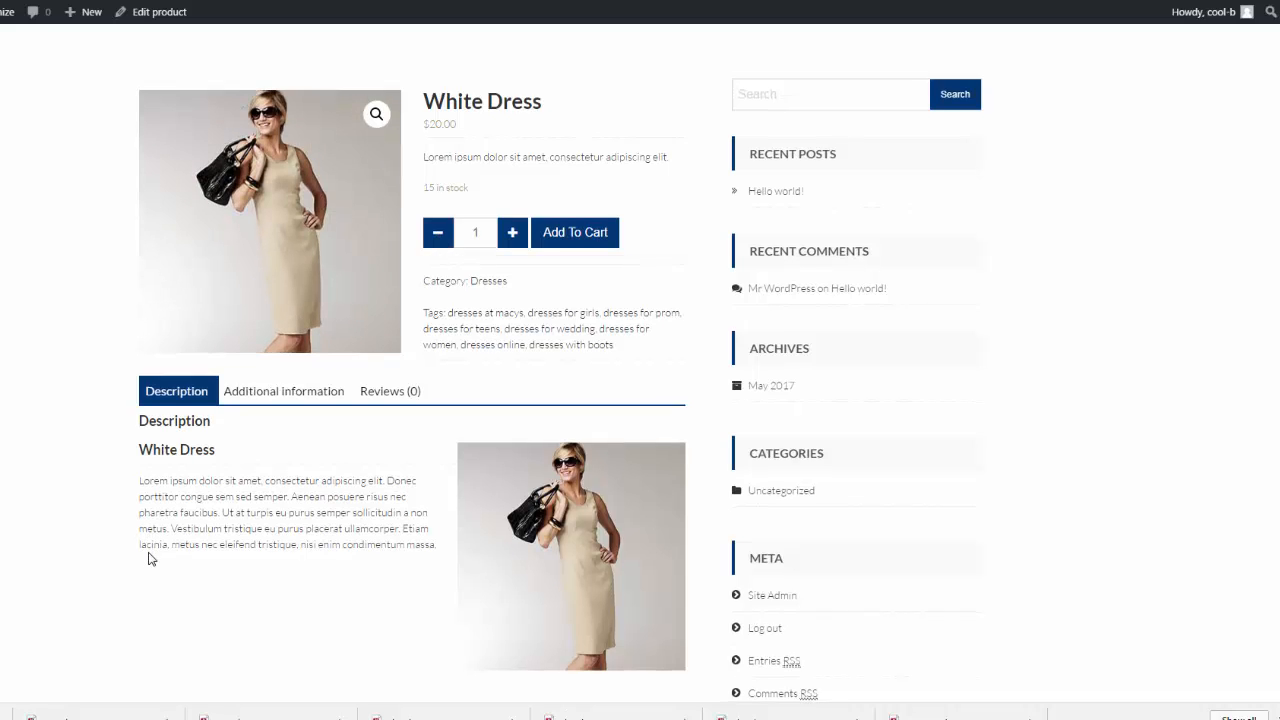
pyautogui.scroll(-1, 152, 559)
pyautogui.scroll(2, 131, 557)
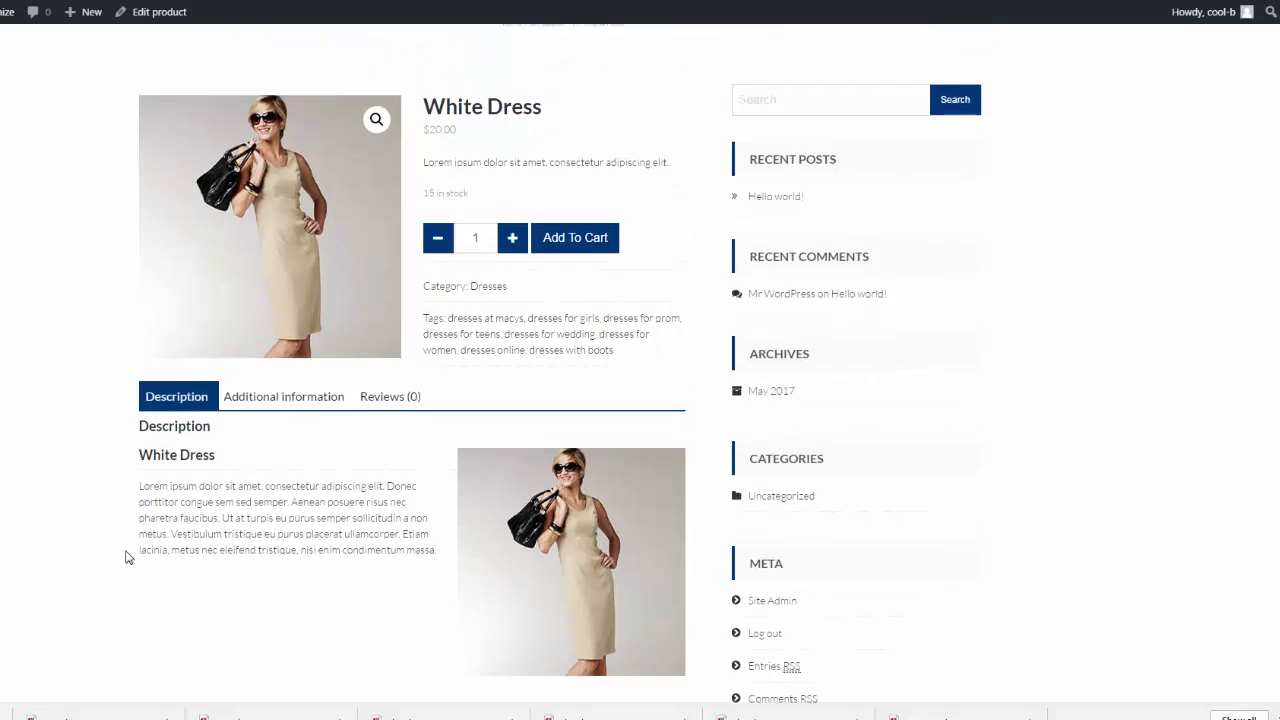
pyautogui.scroll(3, 124, 556)
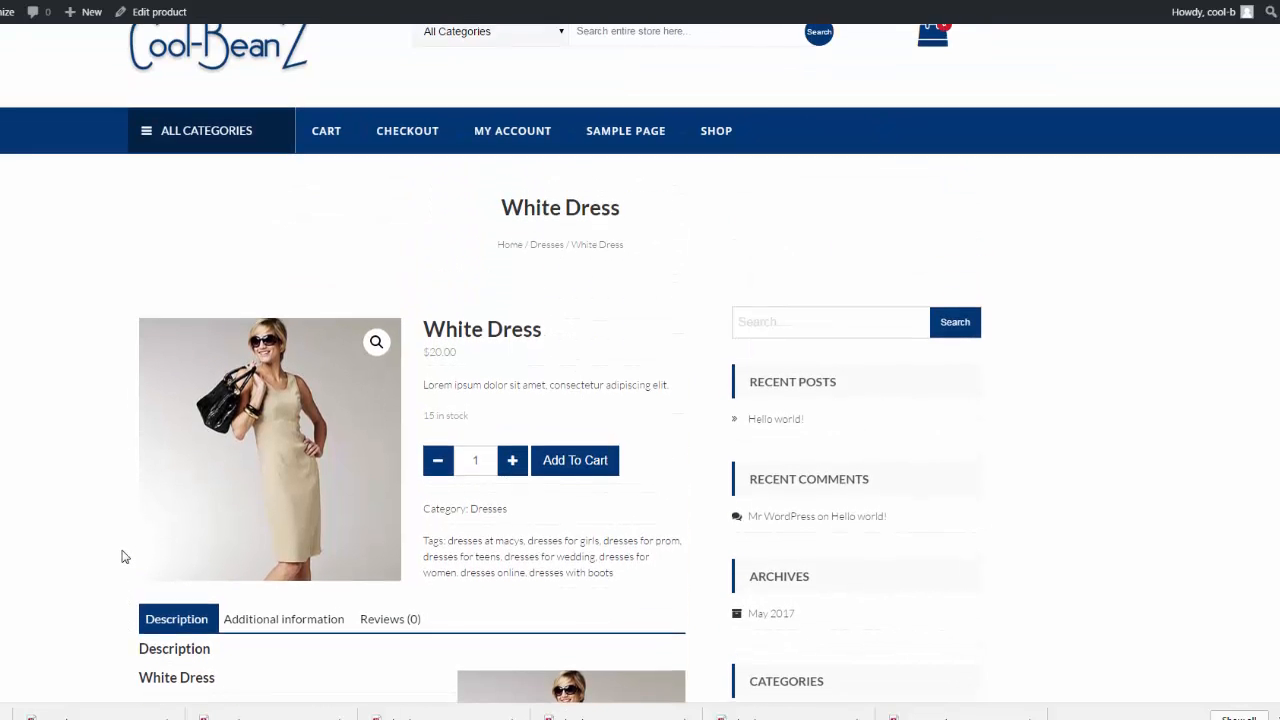
pyautogui.scroll(-3, 122, 556)
pyautogui.scroll(-1, 123, 556)
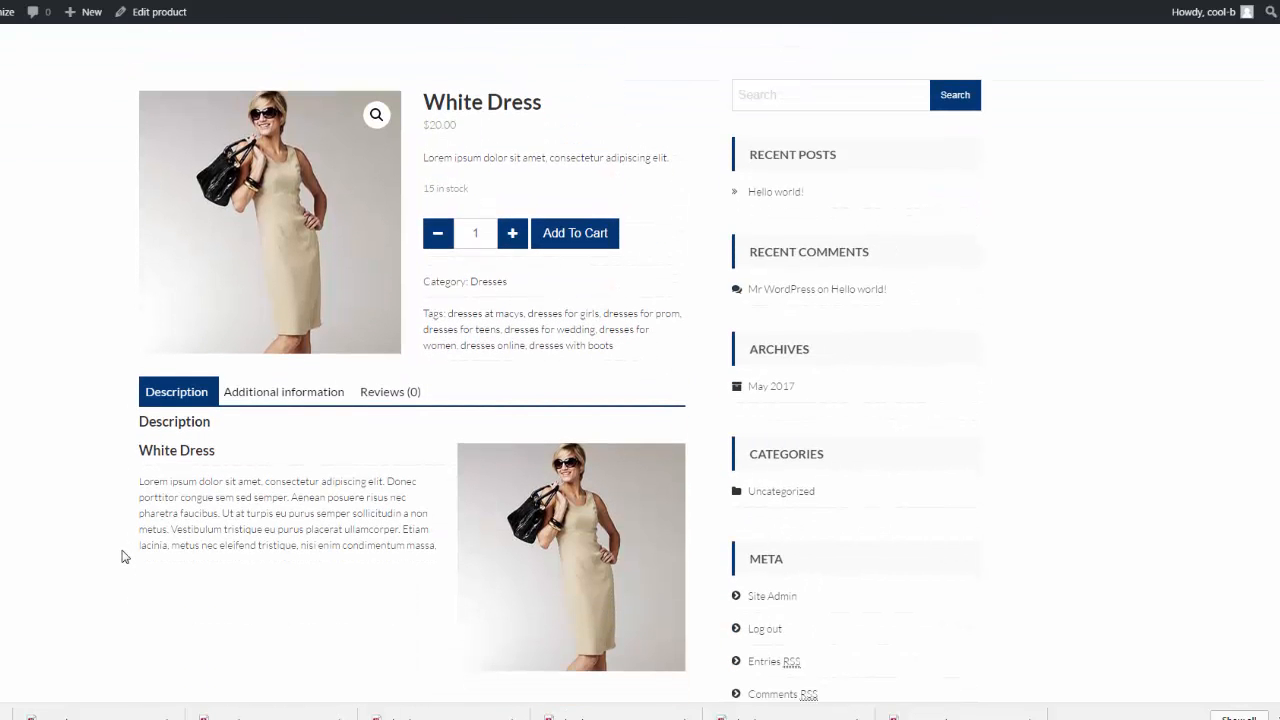